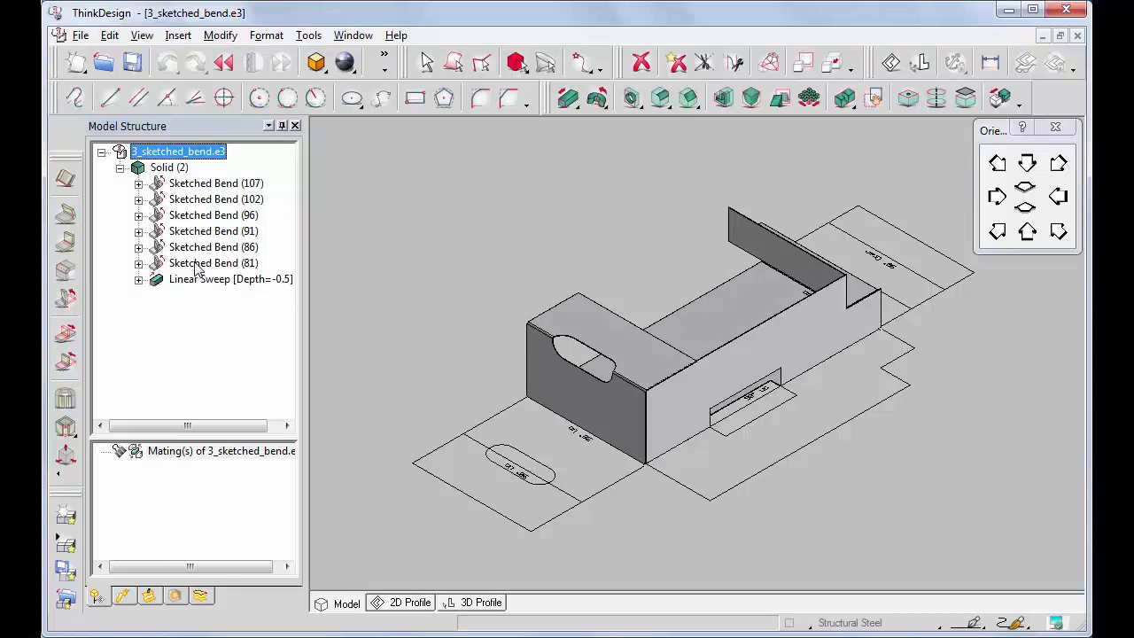
# Roll back to Sketched Bend (81) and set up a sketched bend on the flat sheet along the fold line crossing the rectangular cutout
pyautogui.rightClick(197, 267)
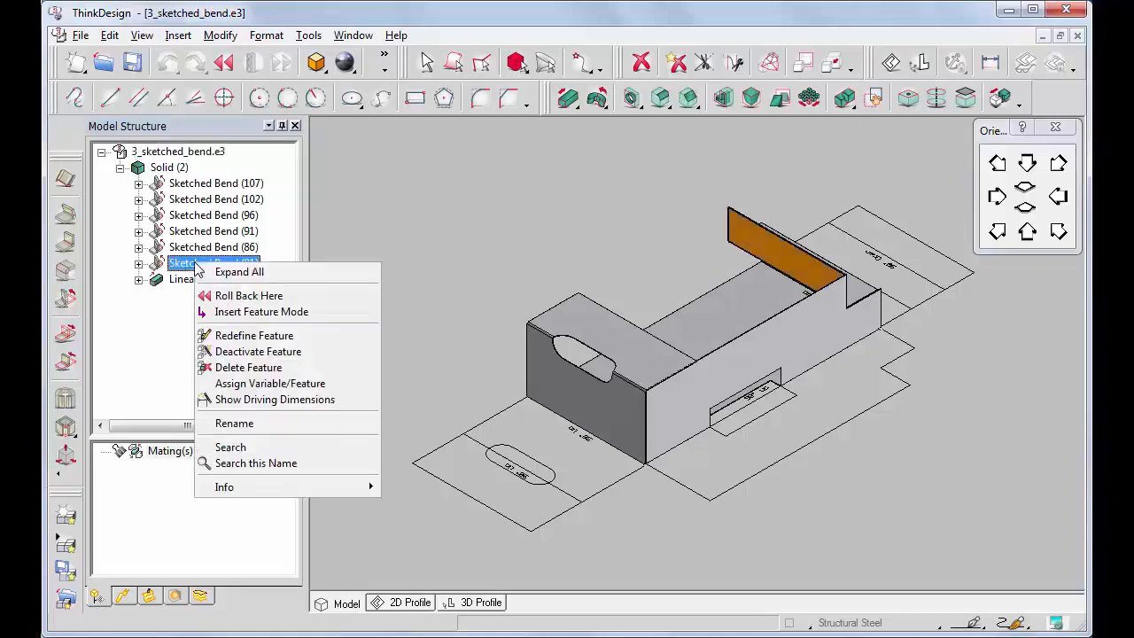
pyautogui.click(247, 298)
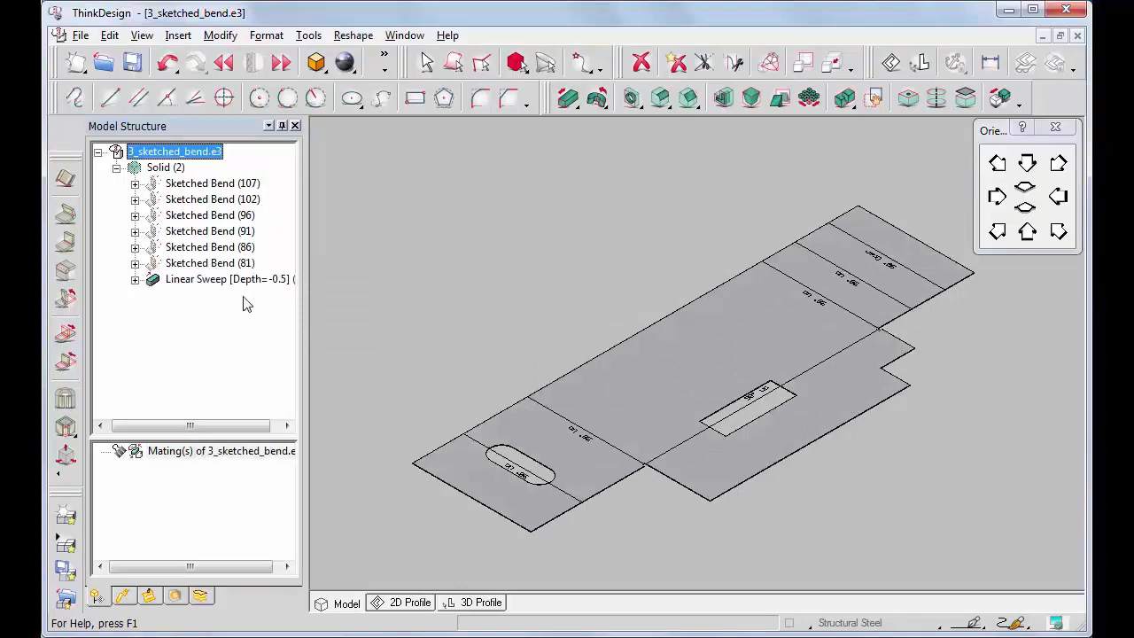
pyautogui.click(68, 299)
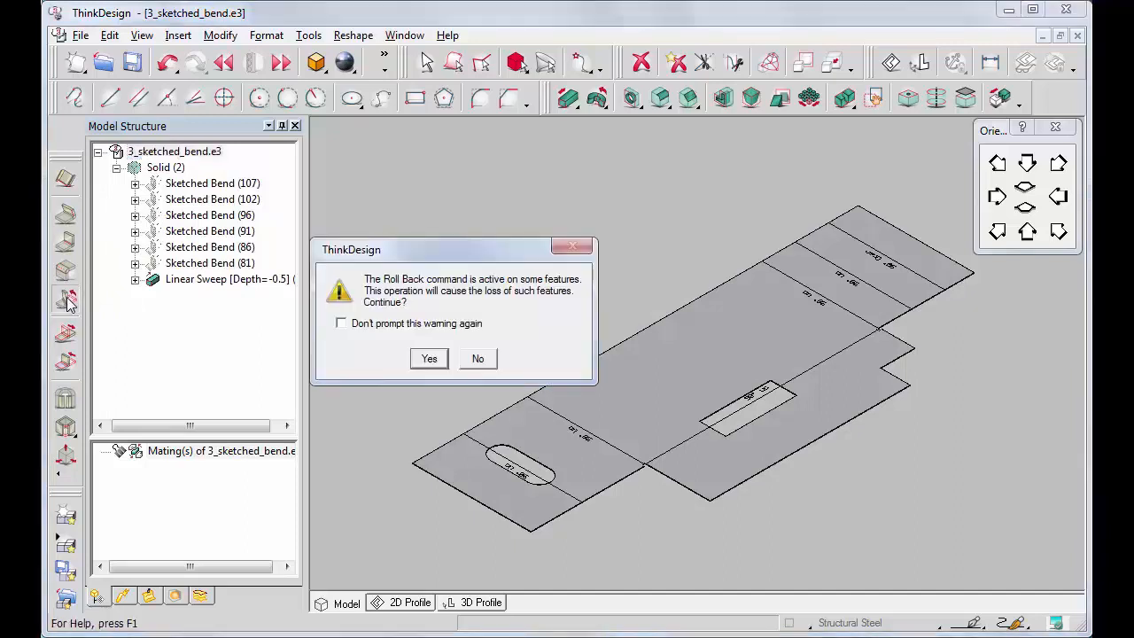
pyautogui.click(430, 358)
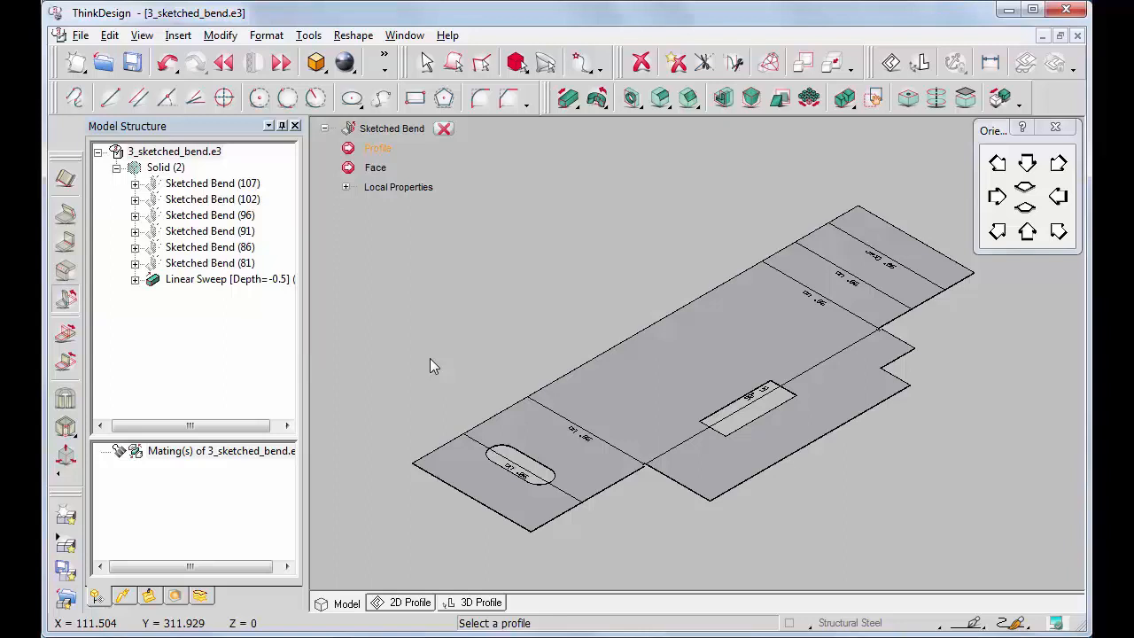
pyautogui.click(804, 372)
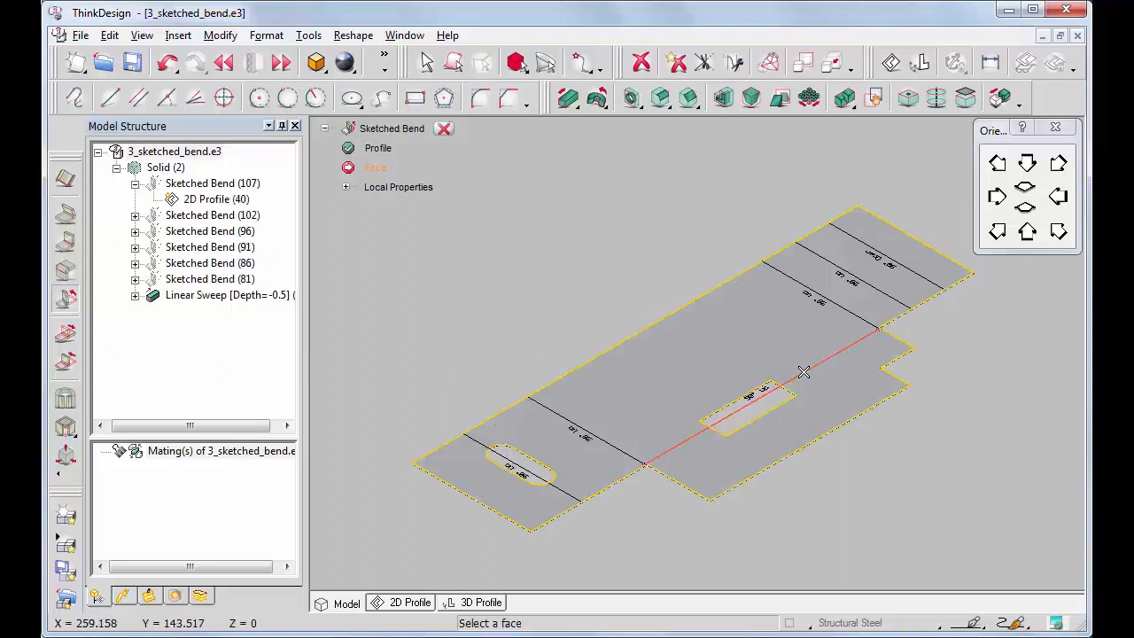
pyautogui.click(704, 462)
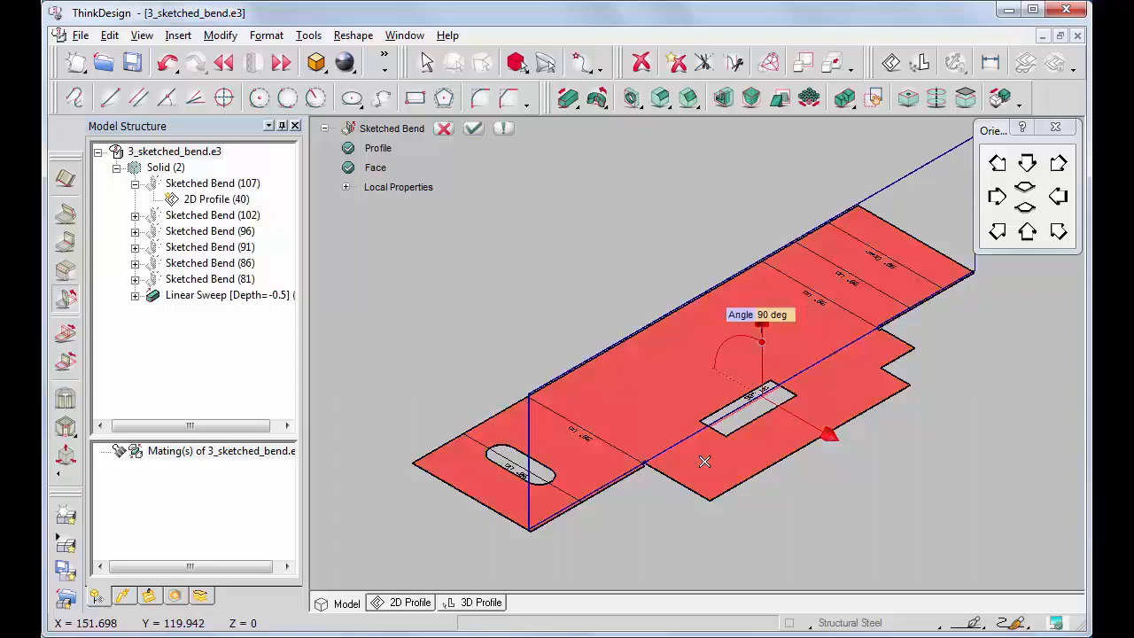
# Try the sketched bend downward at 50 degrees with the opposite side bending, and cancel the command
pyautogui.press('Up')
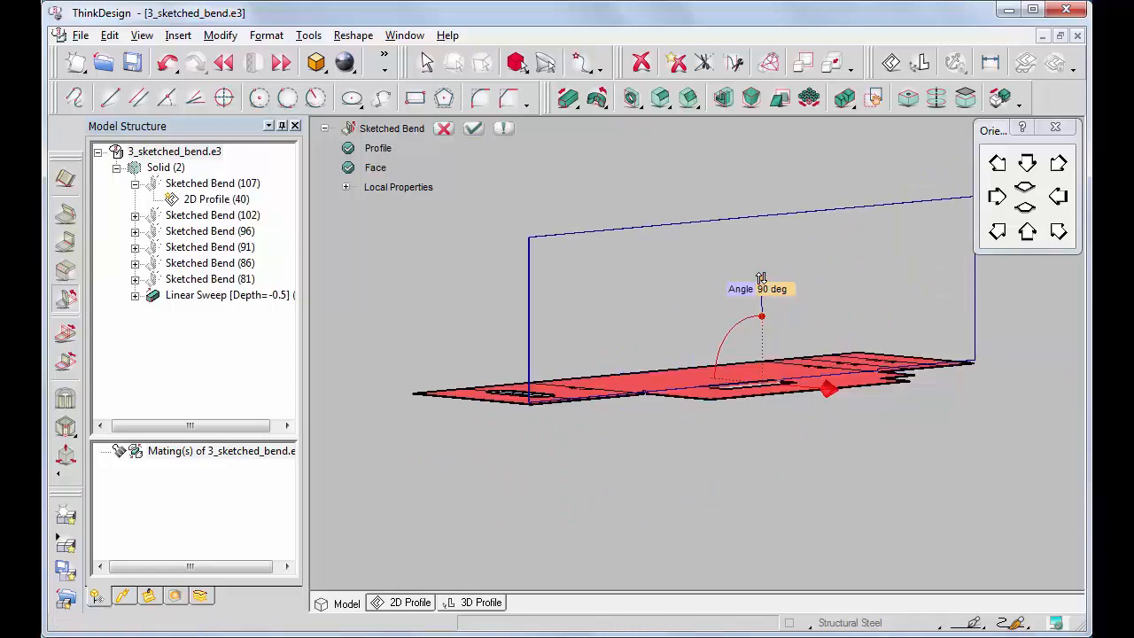
pyautogui.click(761, 279)
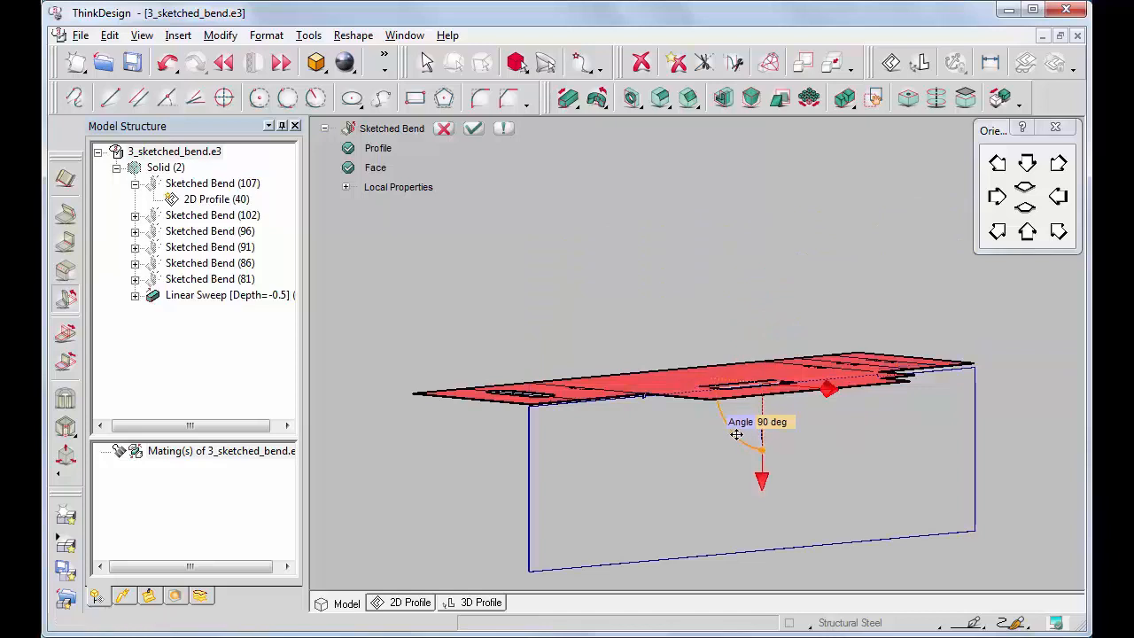
pyautogui.moveTo(761, 449); pyautogui.dragTo(733, 432)
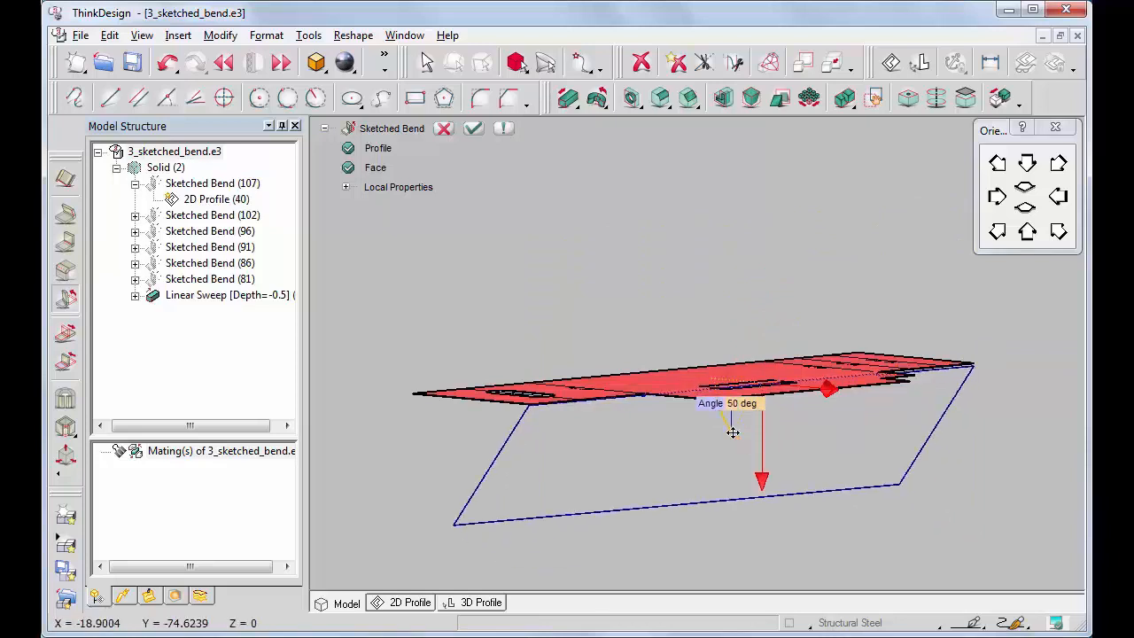
pyautogui.press('Down')
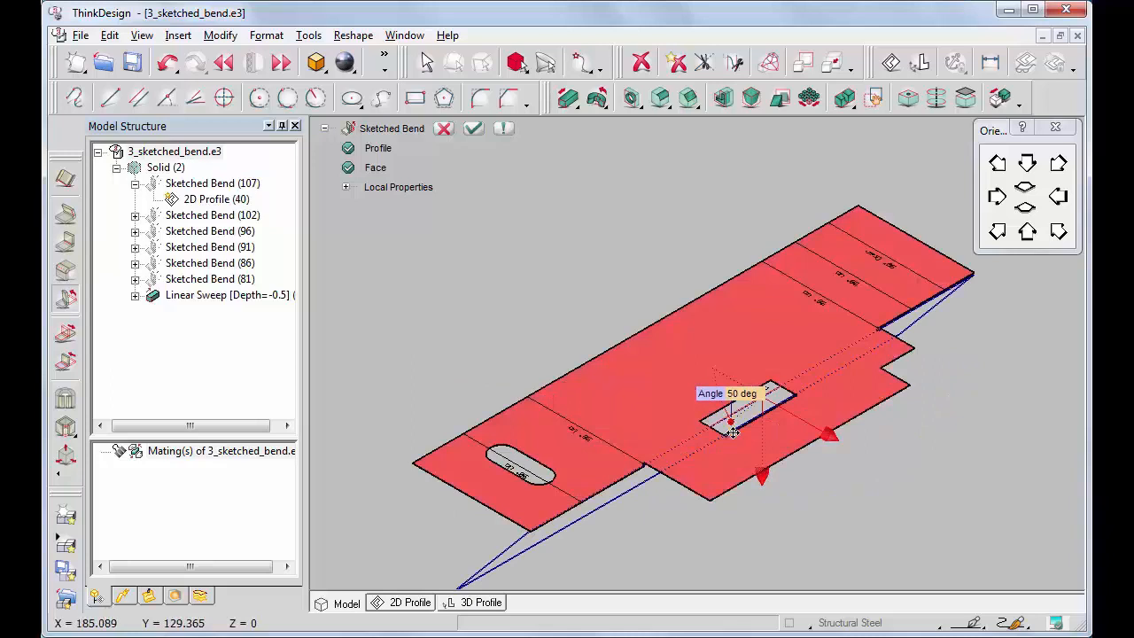
pyautogui.click(829, 434)
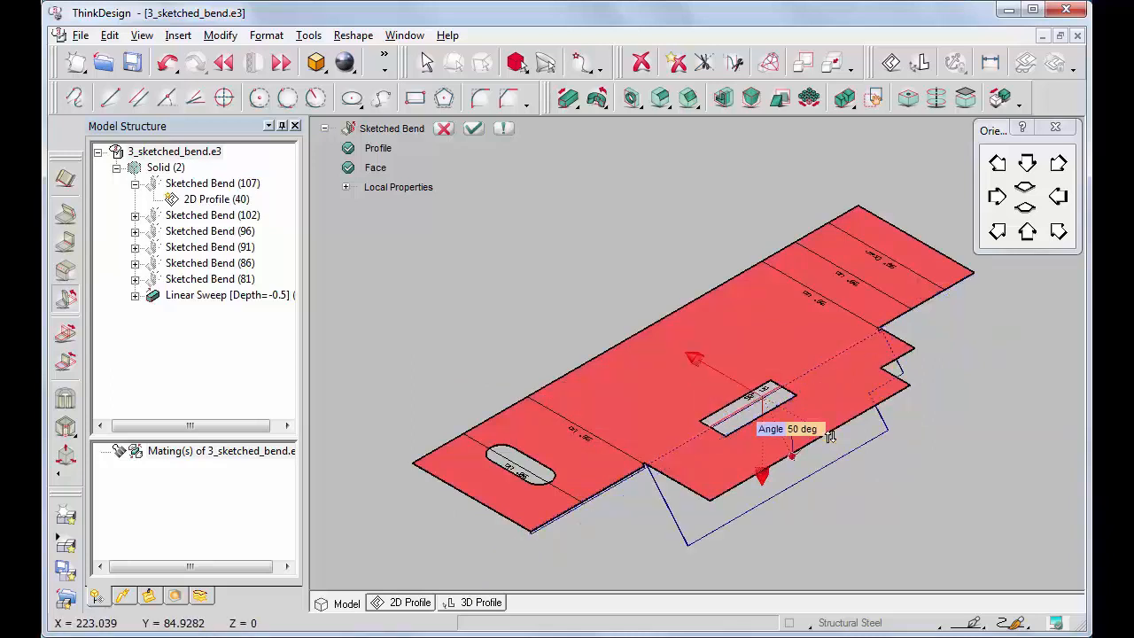
pyautogui.click(444, 129)
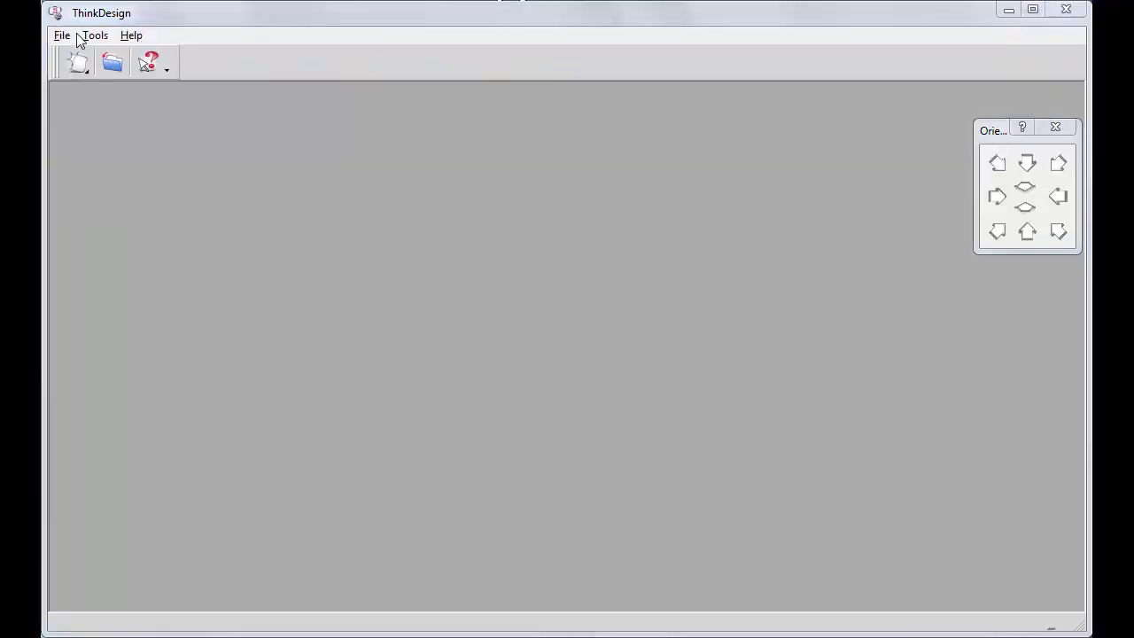
# Open the model file 3_sketched_bend.e3 from the e-learning folder
pyautogui.click(64, 36)
pyautogui.click(80, 88)
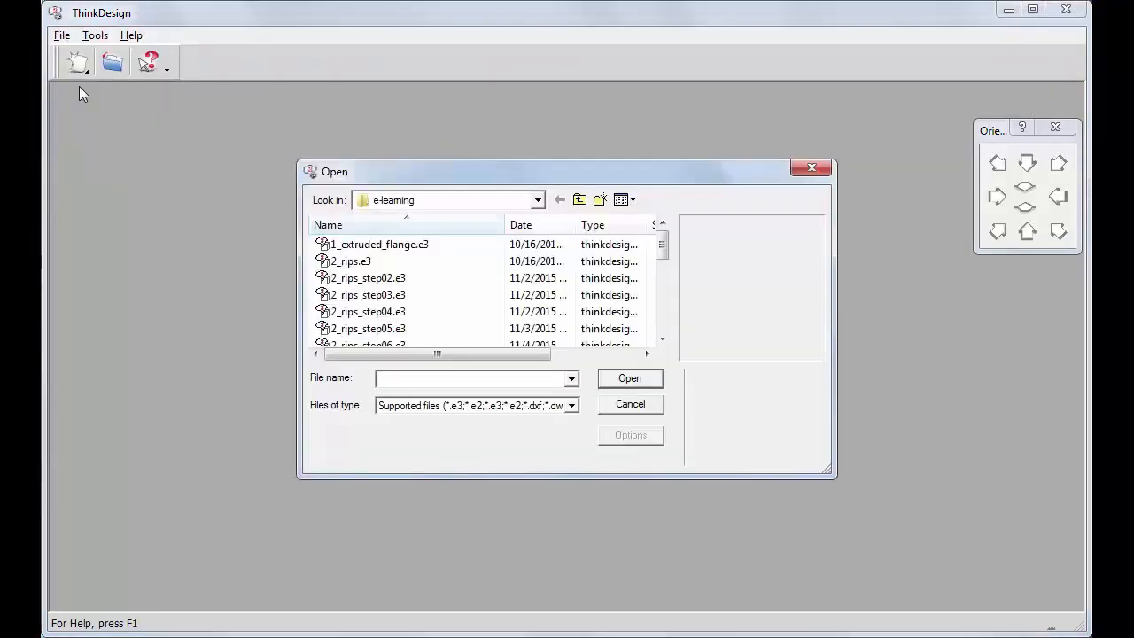
pyautogui.write('3_sketched_bend.e3')
pyautogui.click(627, 379)
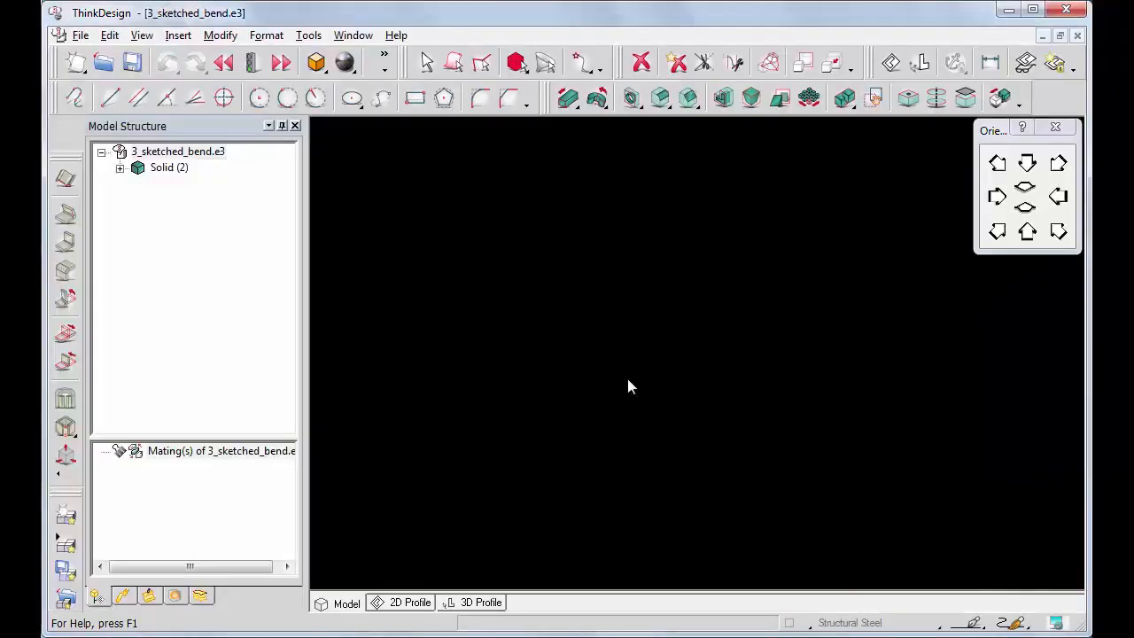
# Expand the features of Solid (2) and roll the model back to Sketched Bend (81)
pyautogui.click(120, 168)
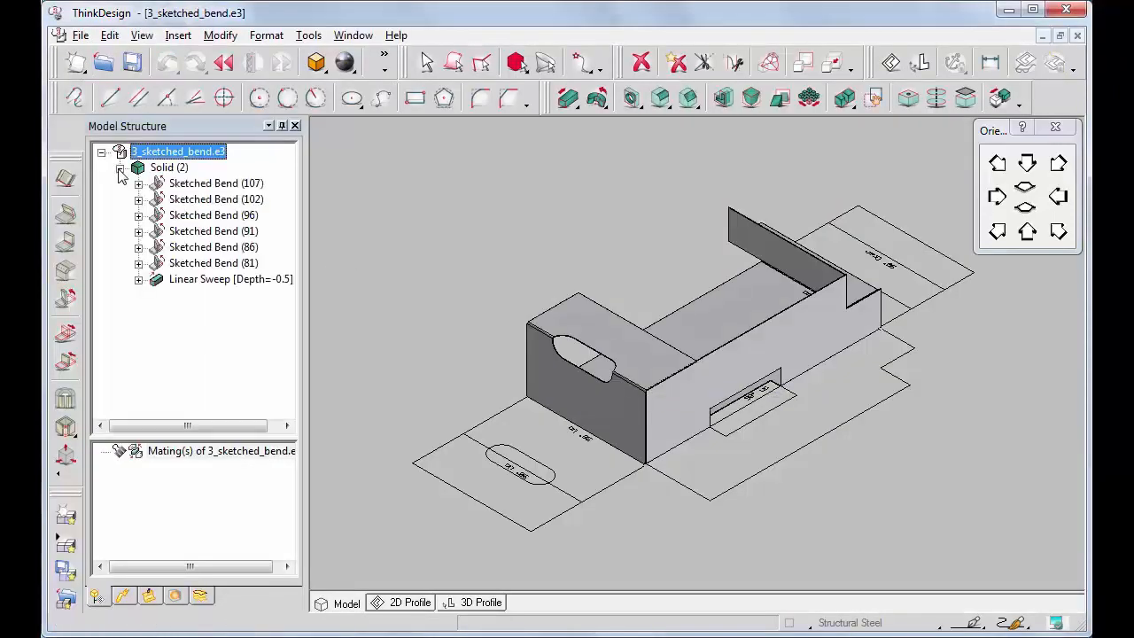
pyautogui.rightClick(197, 264)
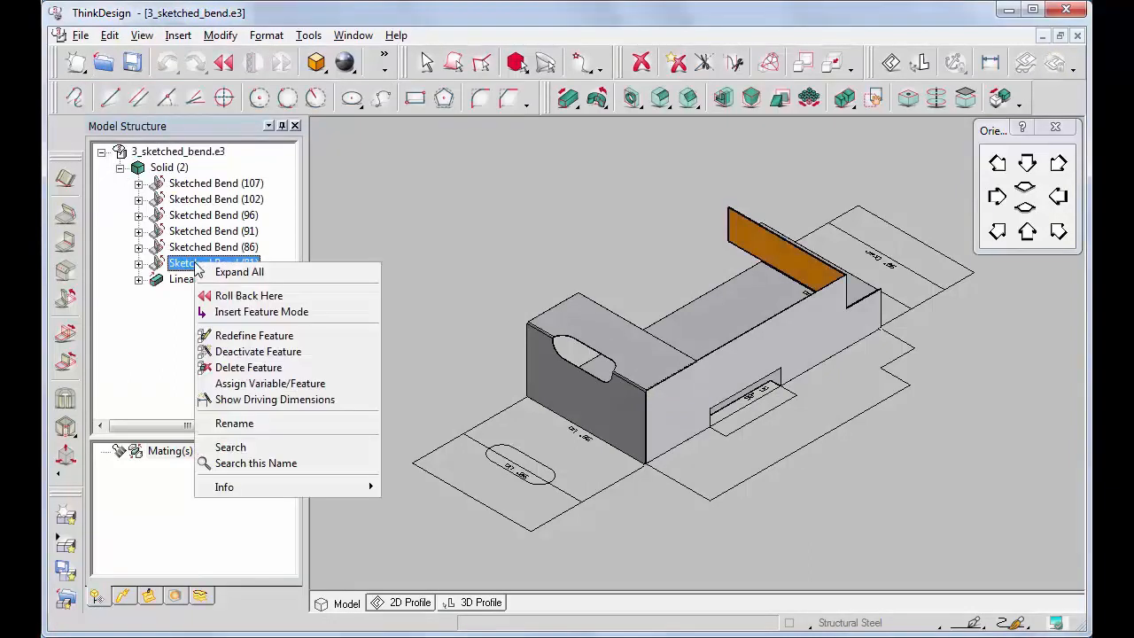
pyautogui.click(246, 300)
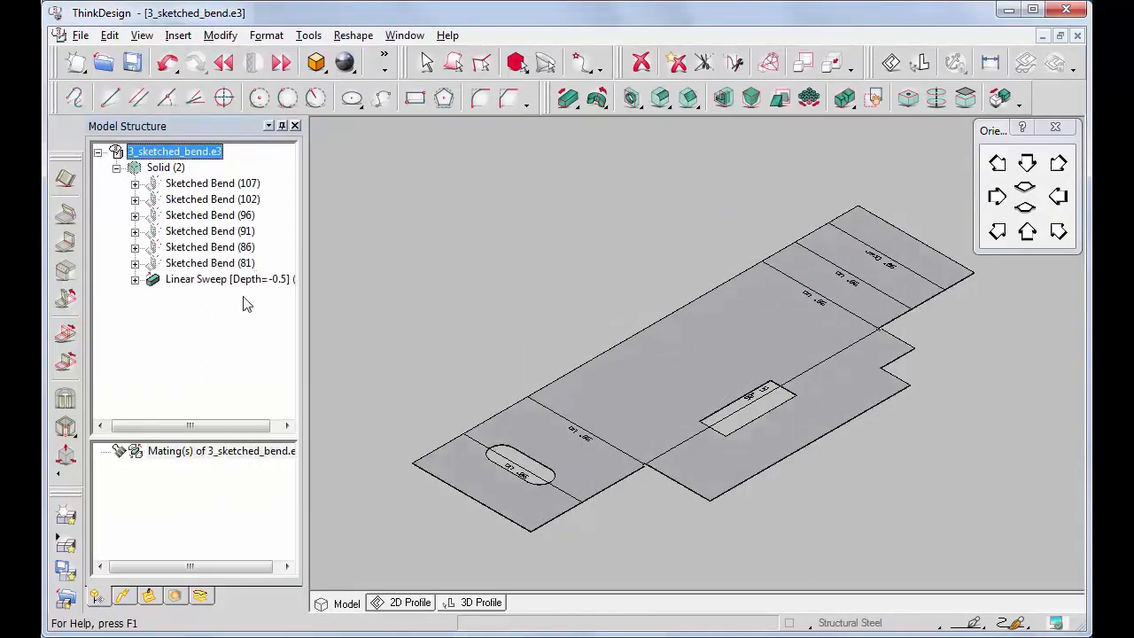
# Roll the history forward one feature at a time through all the sketched bends, reviewing how the sheet folds
pyautogui.click(282, 63)
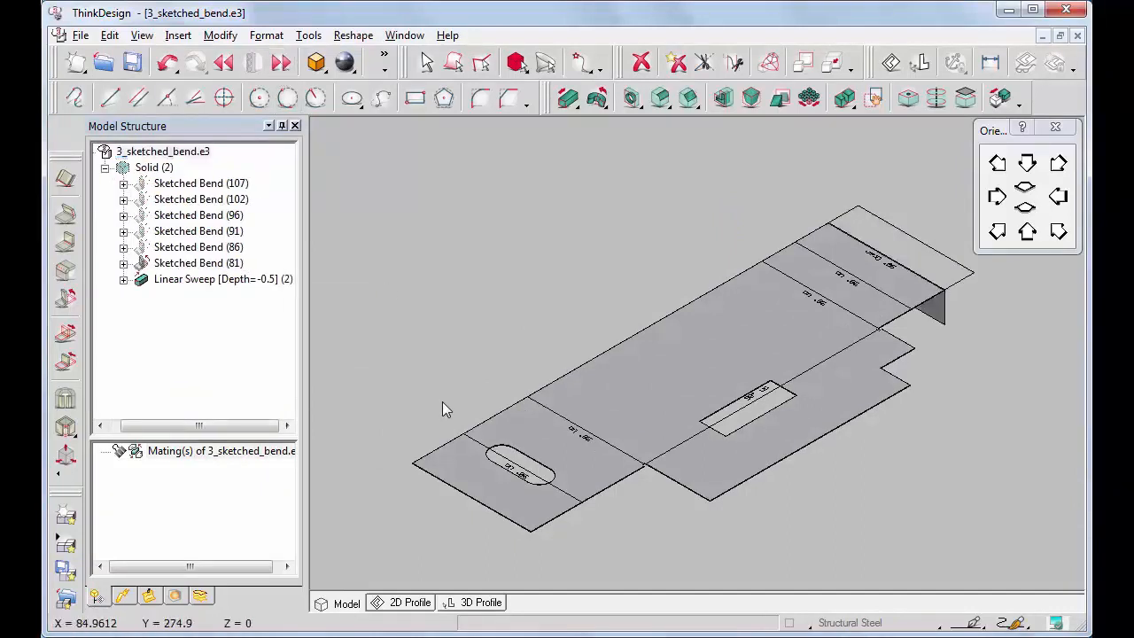
pyautogui.click(283, 68)
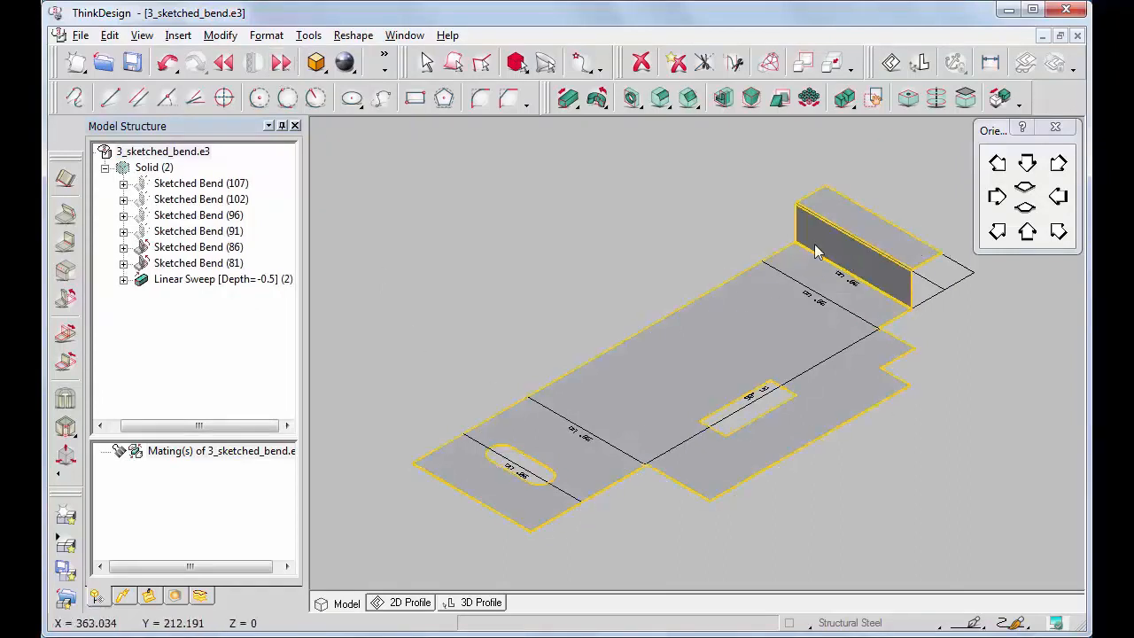
pyautogui.click(284, 67)
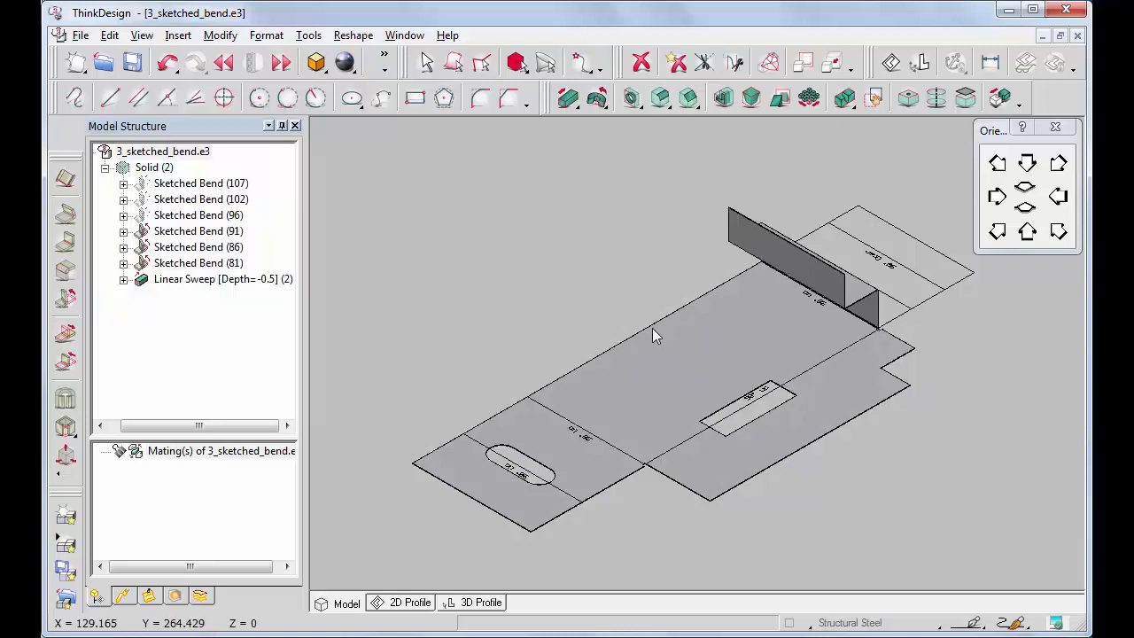
pyautogui.click(282, 66)
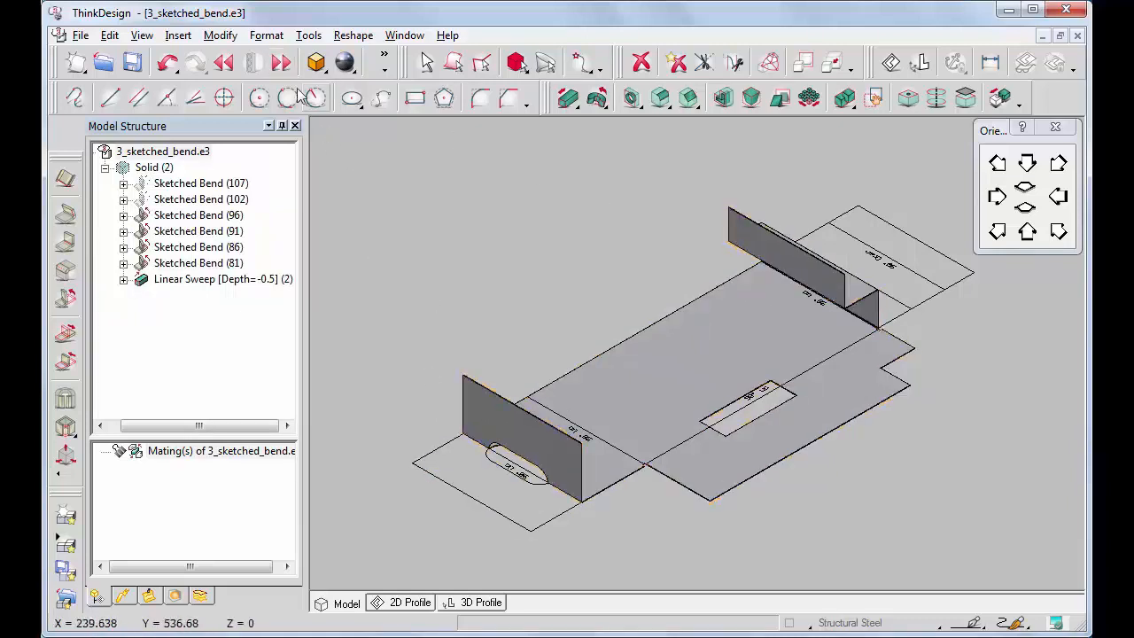
pyautogui.click(282, 65)
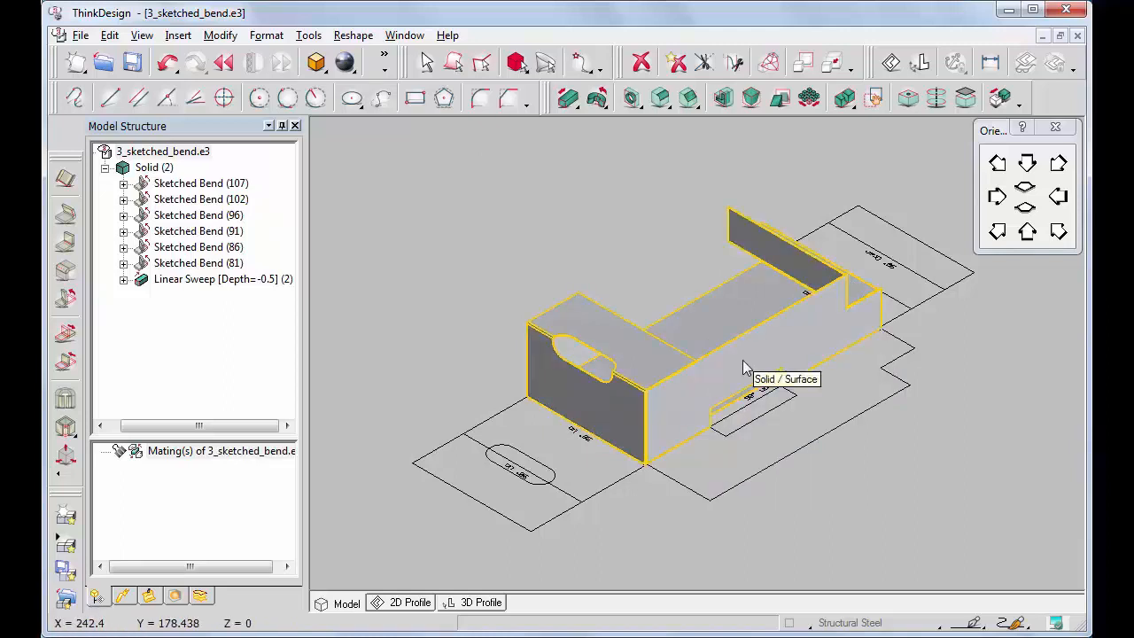
# Close the sketched bend model without saving it and open 4_hood.e3
pyautogui.click(1078, 35)
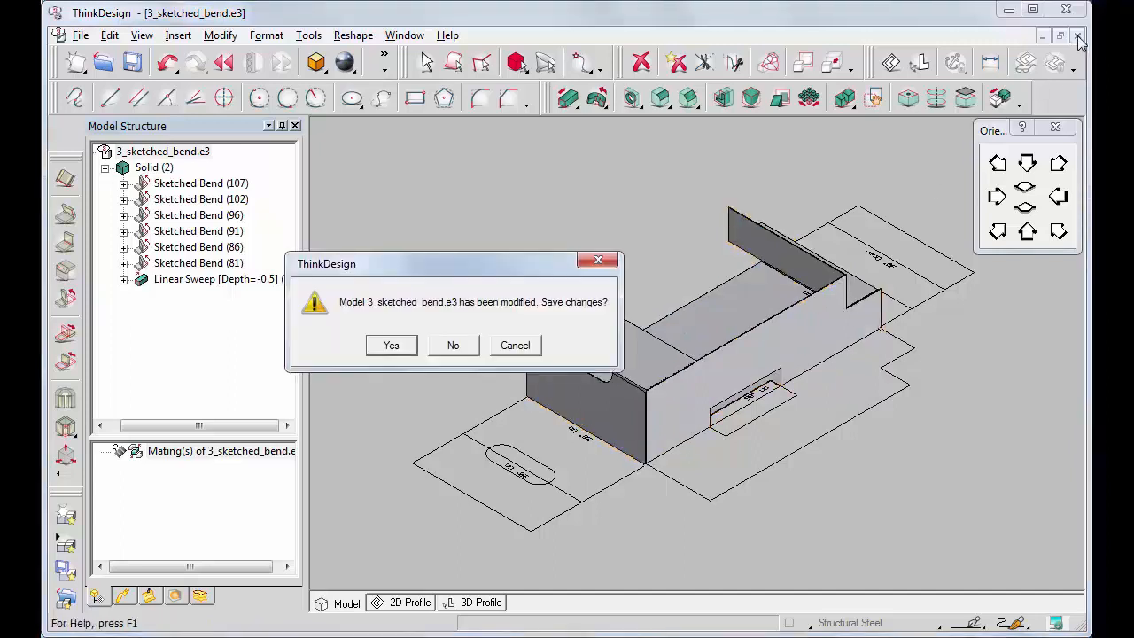
pyautogui.click(452, 346)
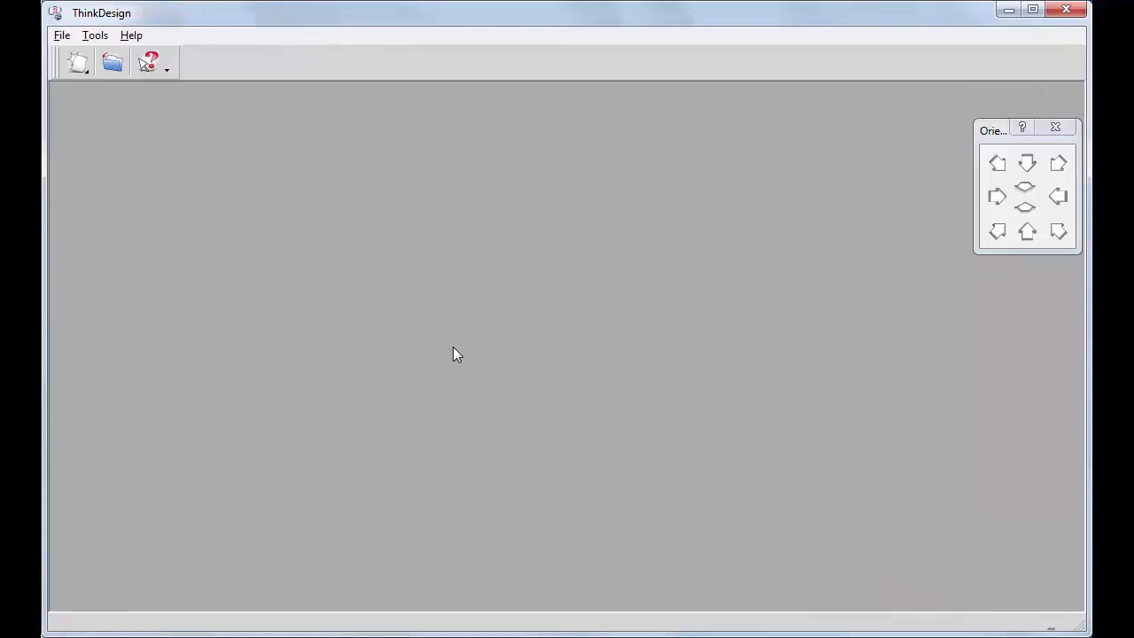
pyautogui.click(62, 35)
pyautogui.click(79, 86)
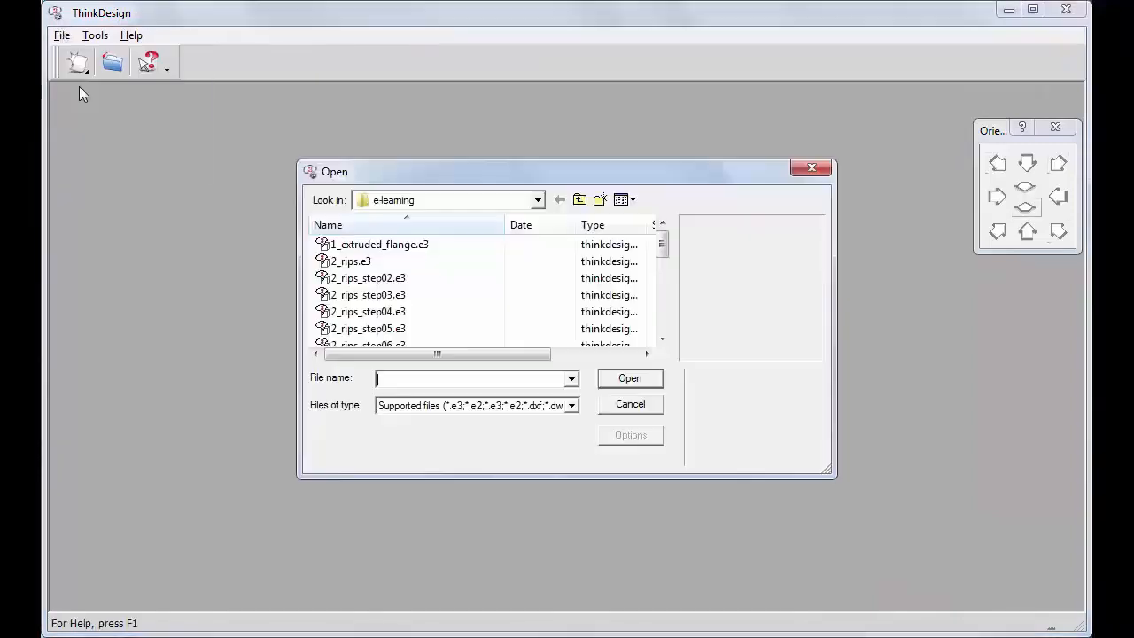
pyautogui.write('4_hood.e3')
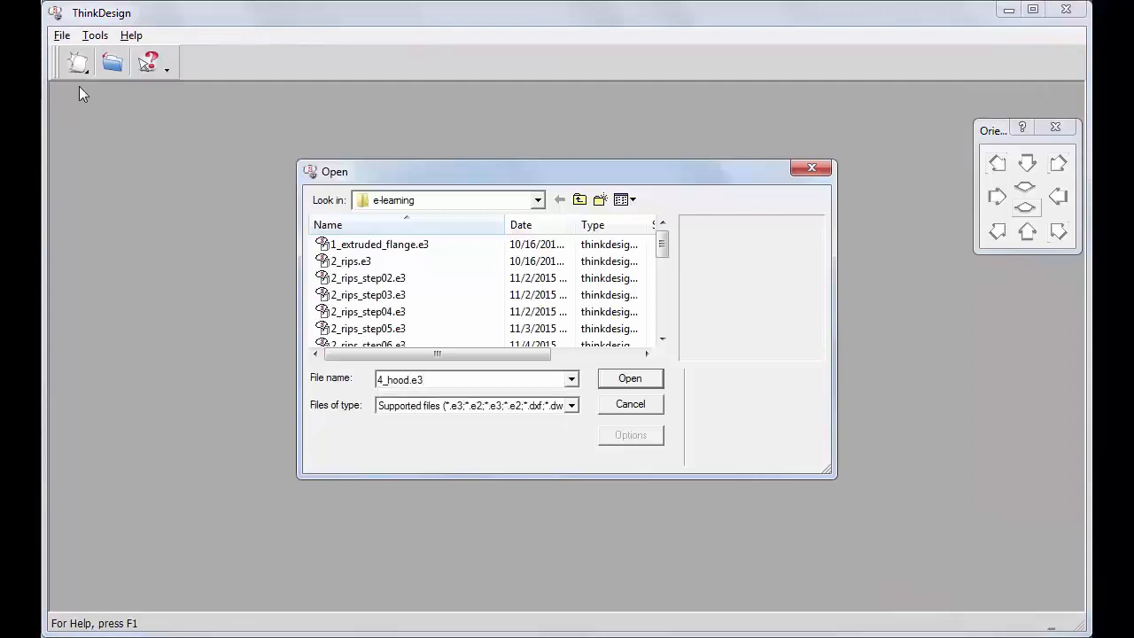
pyautogui.click(629, 379)
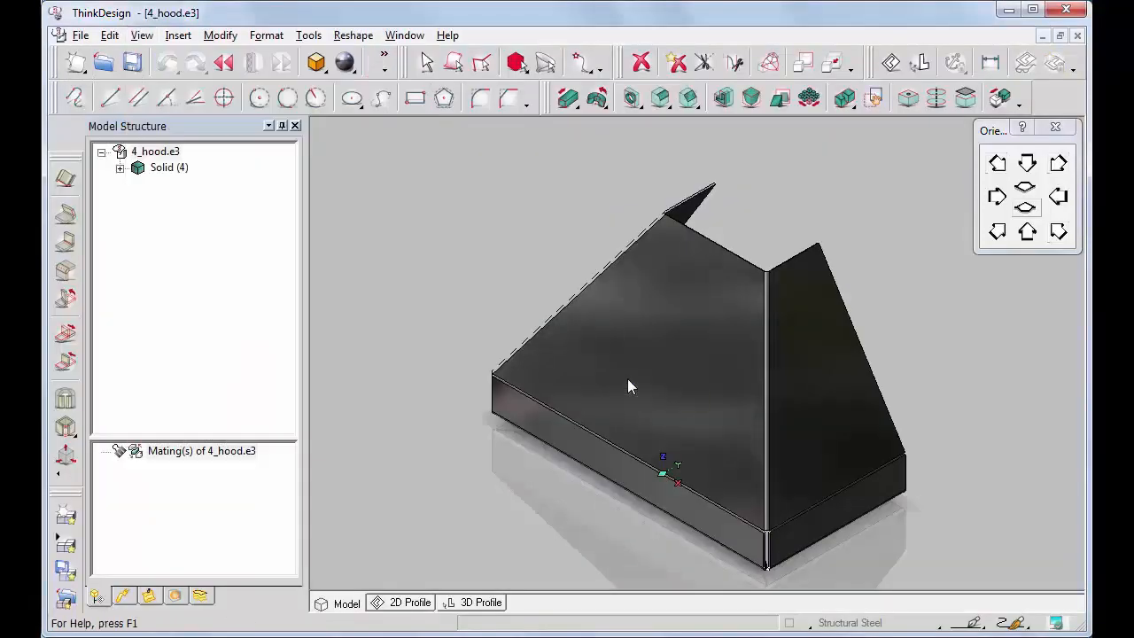
# Expand the hood's solid and its Linear Sweep, and roll the model back to 2D Profile (3)
pyautogui.click(120, 167)
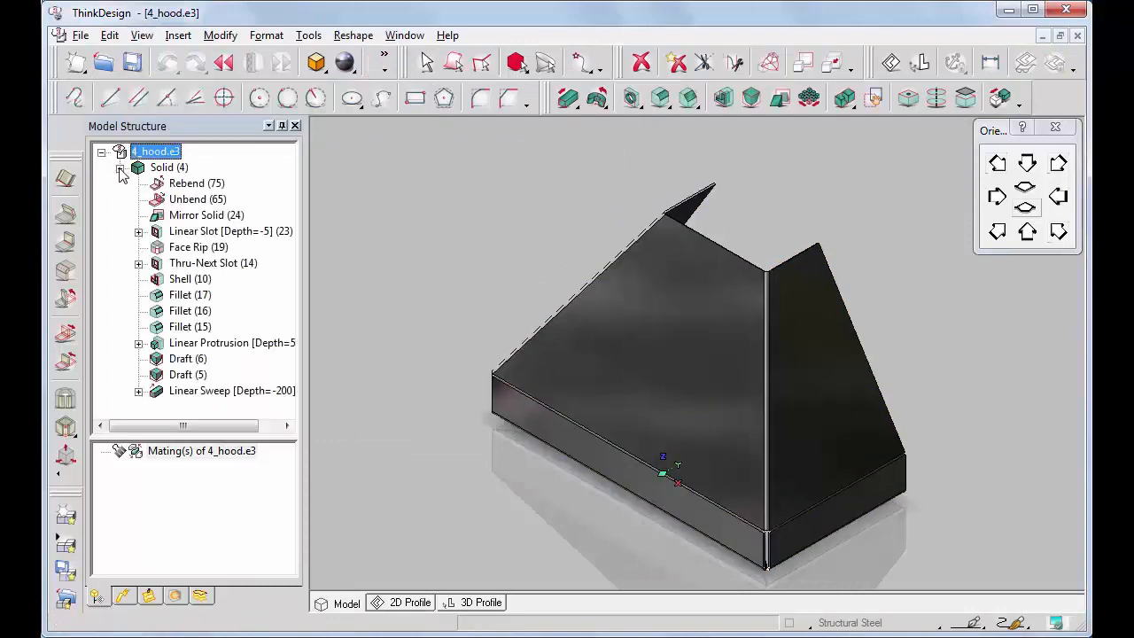
pyautogui.click(138, 391)
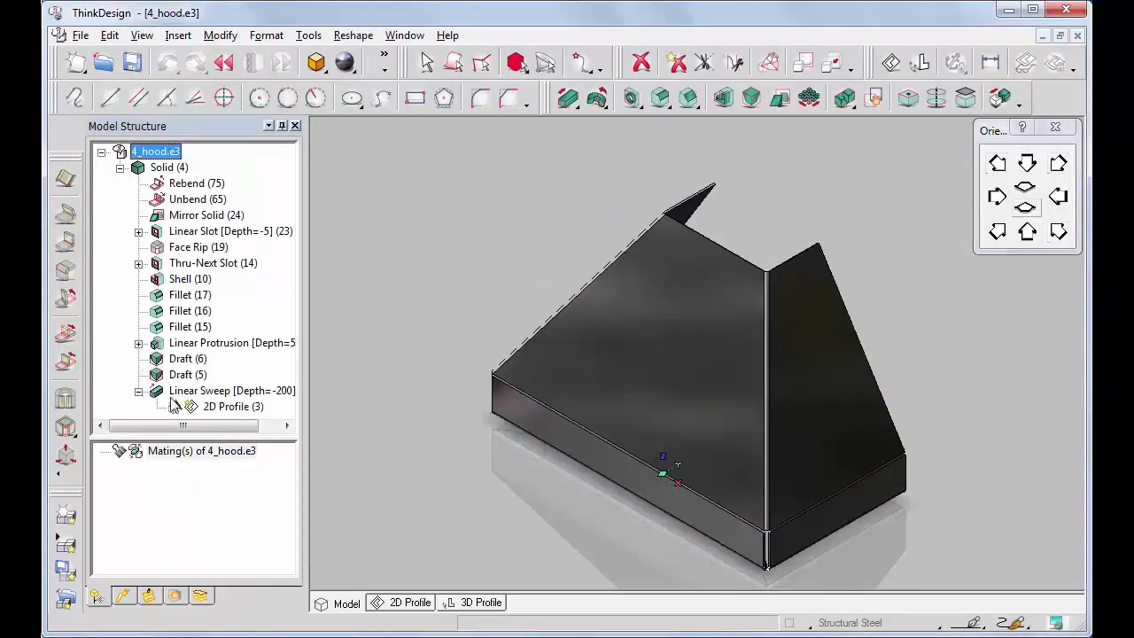
pyautogui.rightClick(219, 409)
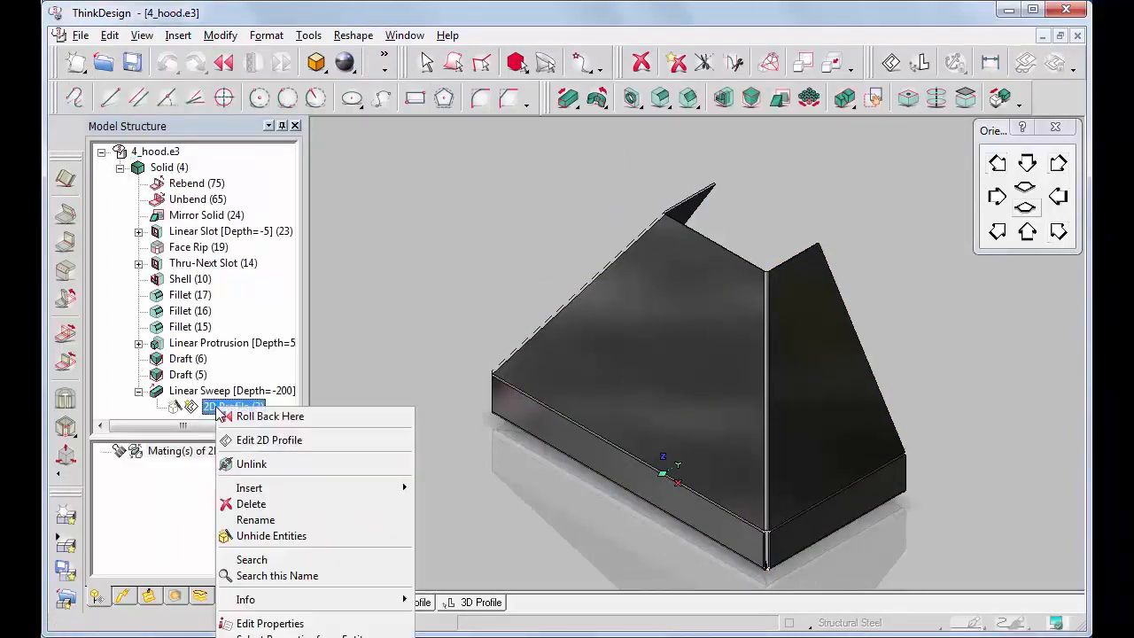
pyautogui.click(266, 417)
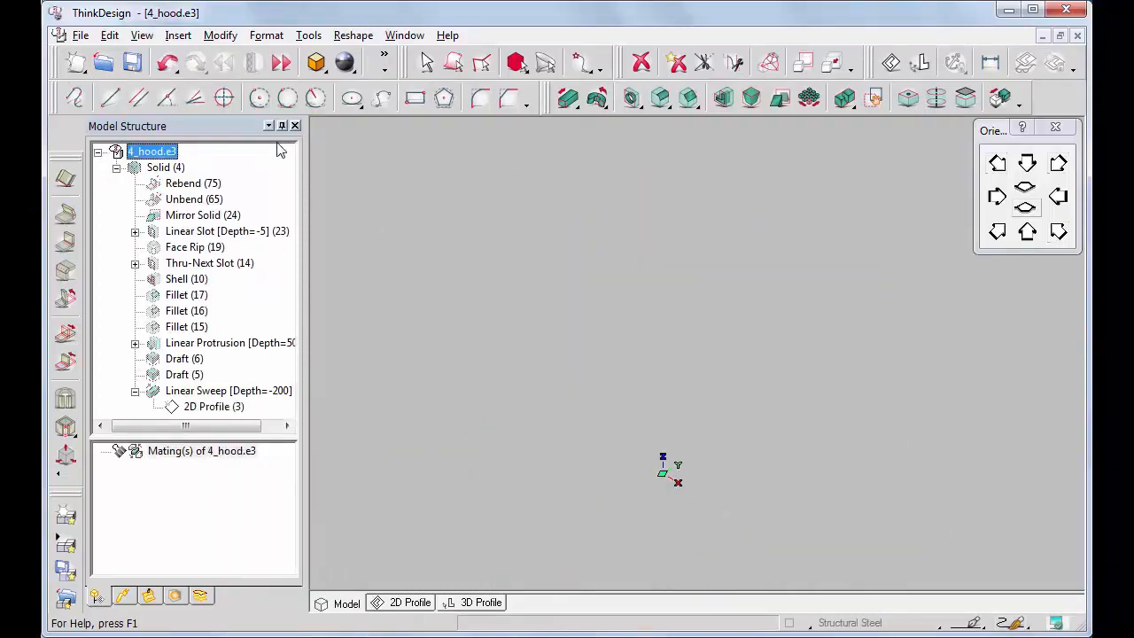
# Roll the hood's history forward one feature at a time through the Linear Sweep, both drafts and the Linear Protrusion
pyautogui.click(282, 64)
pyautogui.click(282, 65)
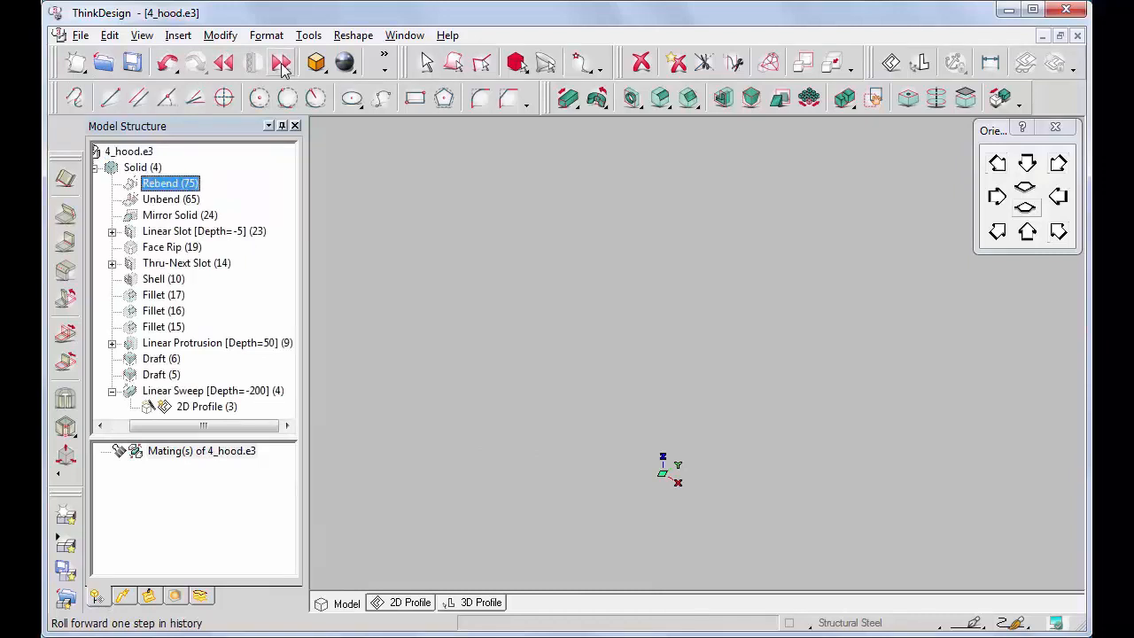
pyautogui.click(282, 65)
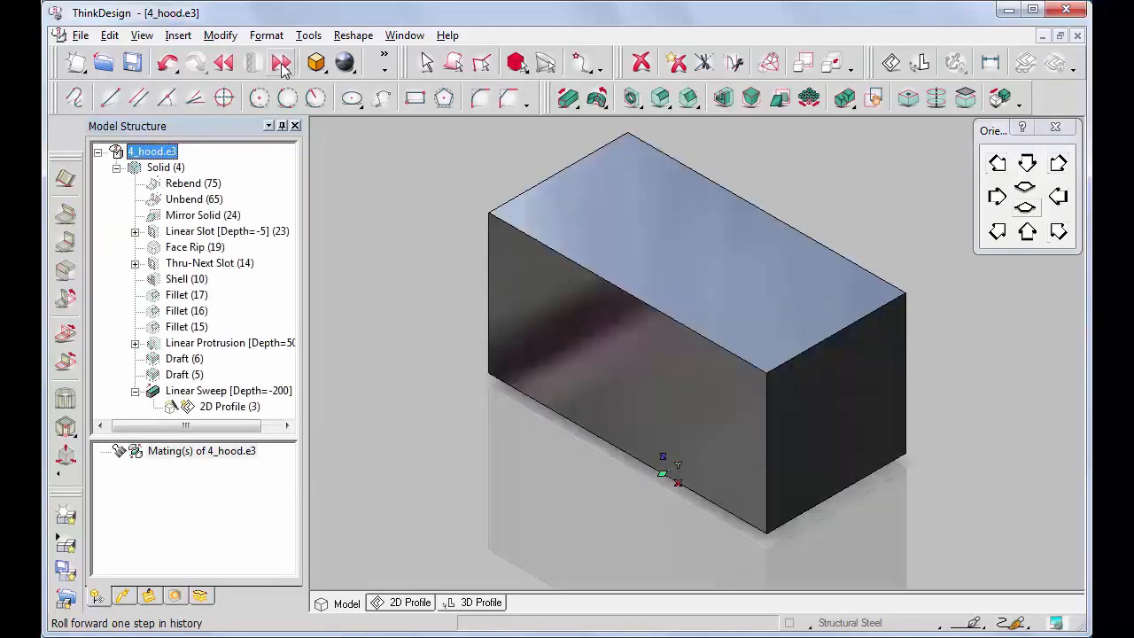
pyautogui.click(281, 64)
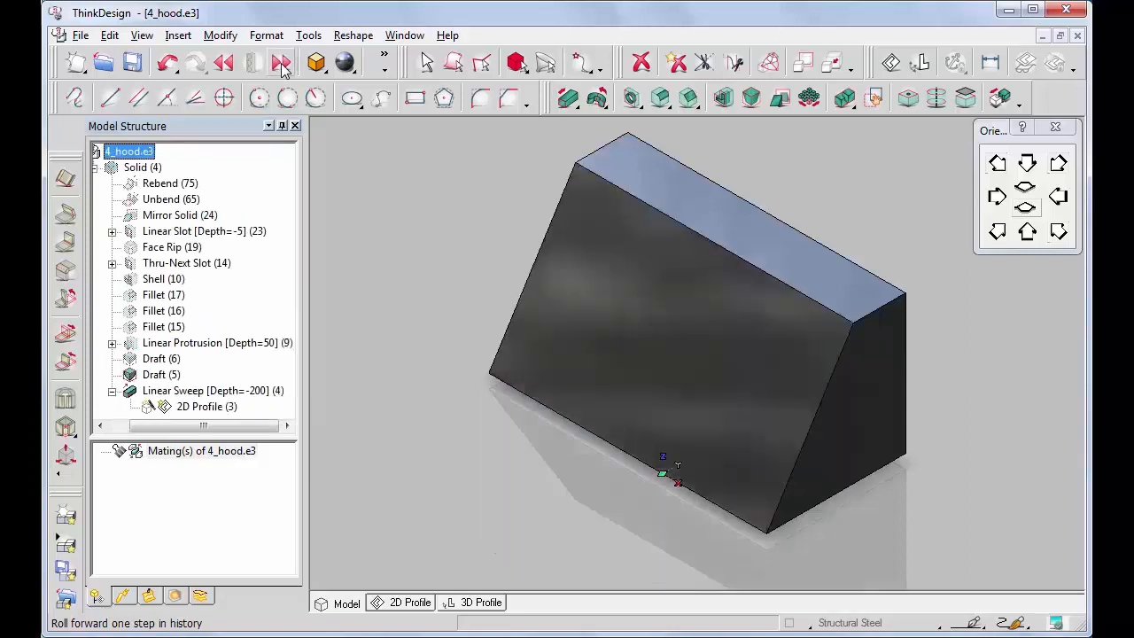
pyautogui.click(968, 143)
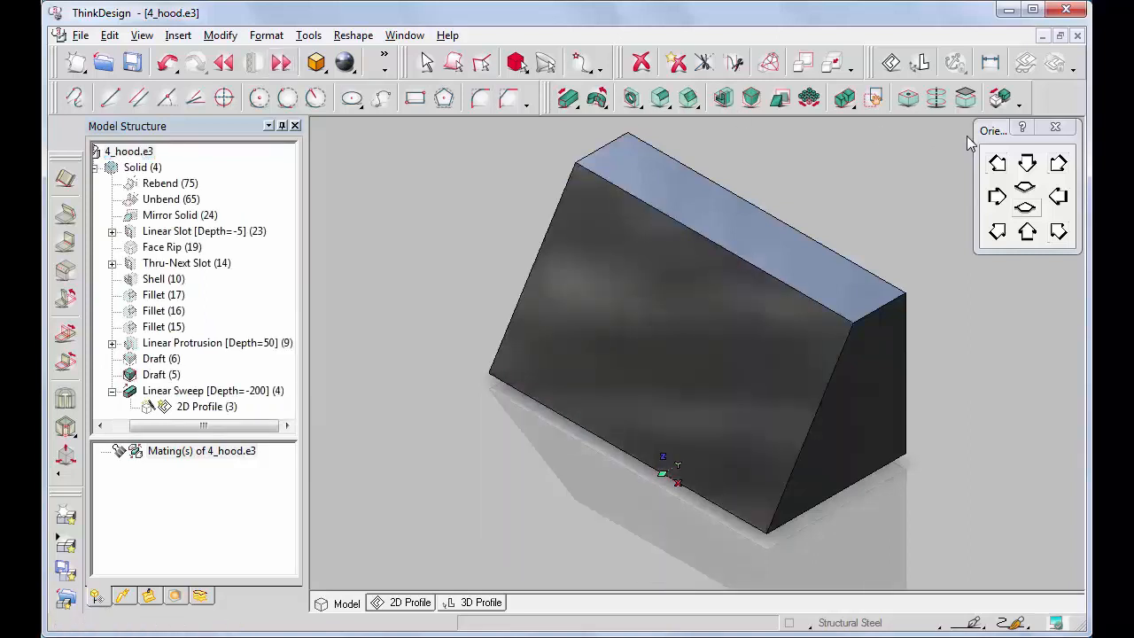
pyautogui.click(282, 65)
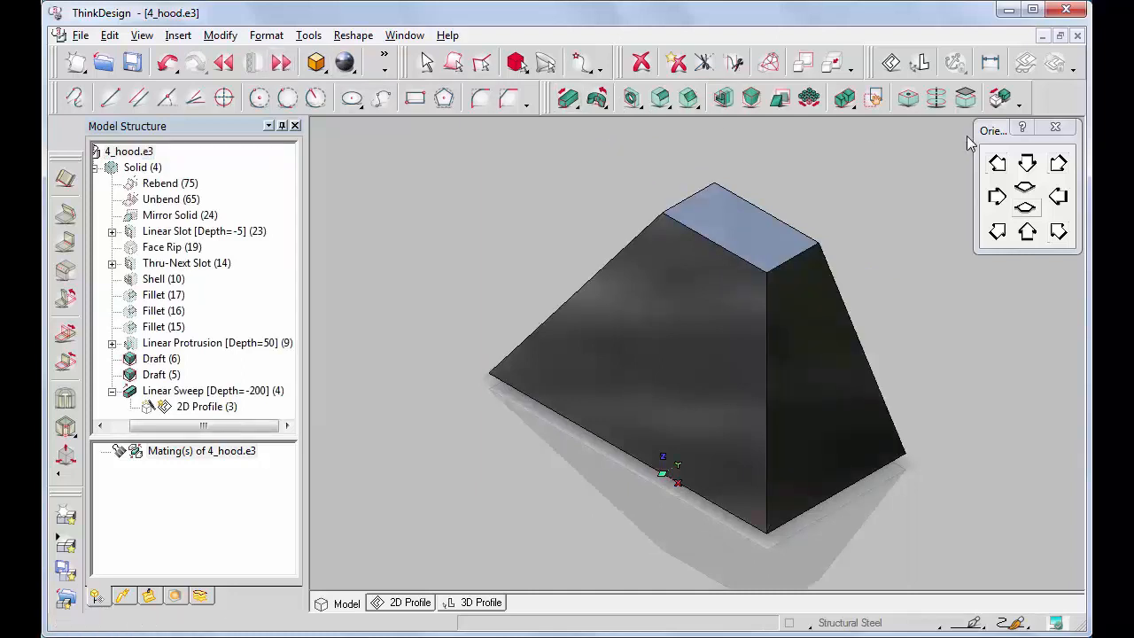
pyautogui.click(282, 65)
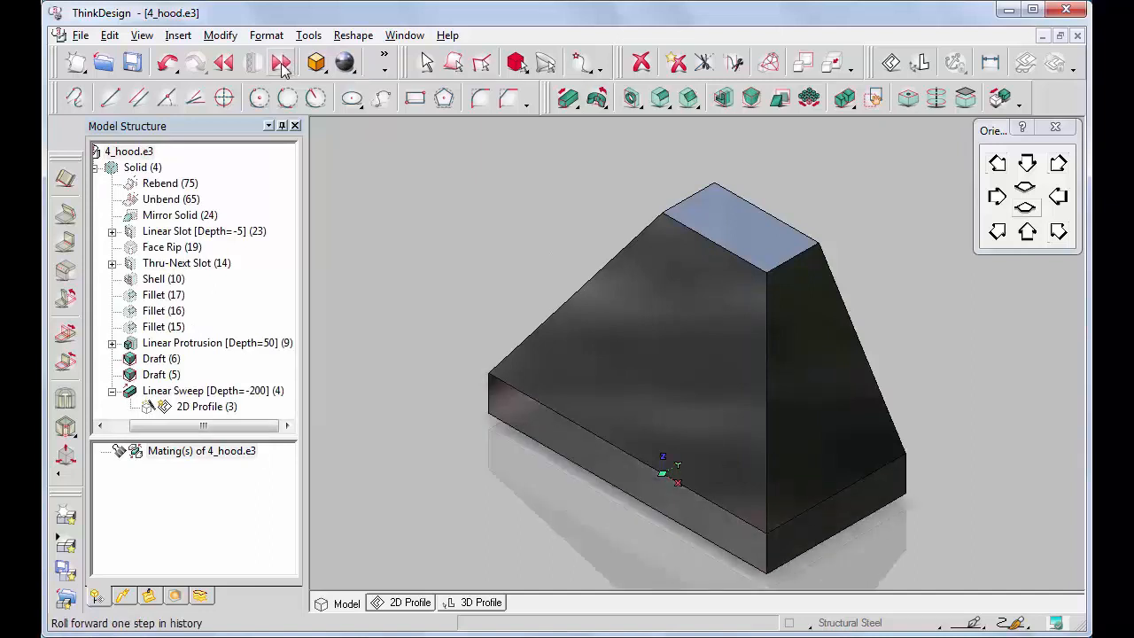
# Roll the history forward through the three fillets and the Shell, and inspect the shelled hood from its other sides
pyautogui.click(282, 65)
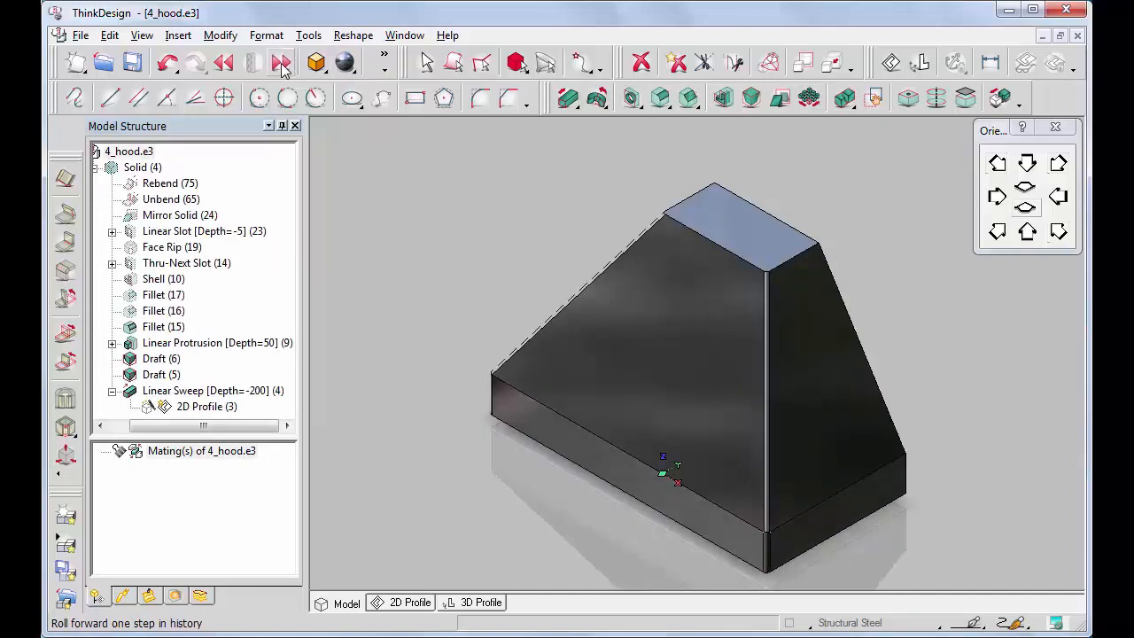
pyautogui.click(282, 66)
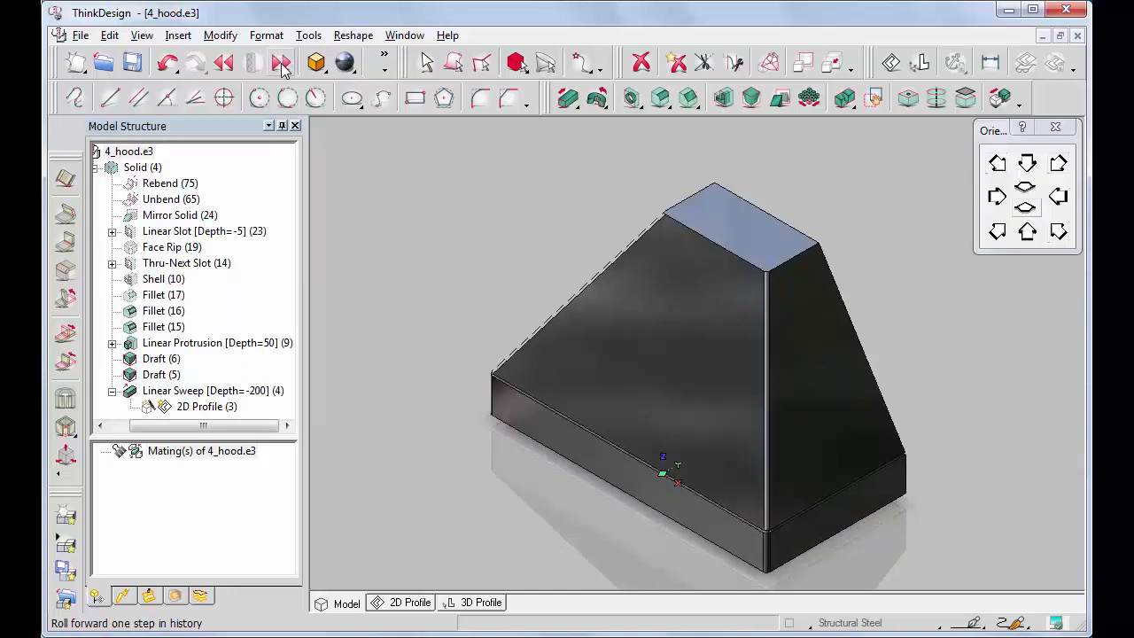
pyautogui.click(282, 66)
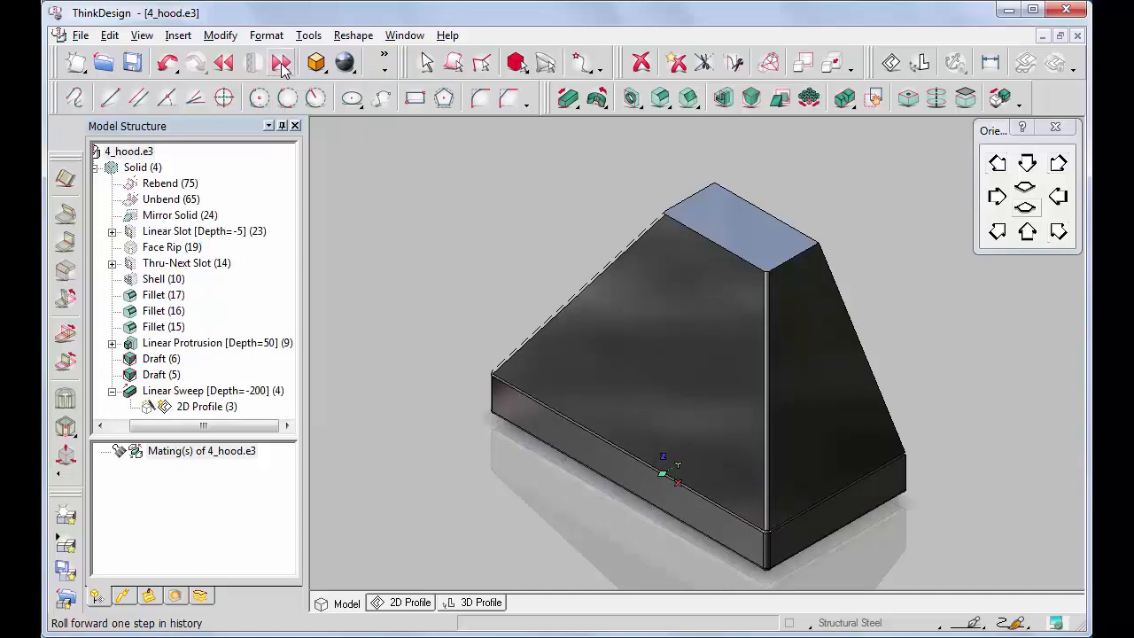
pyautogui.click(281, 66)
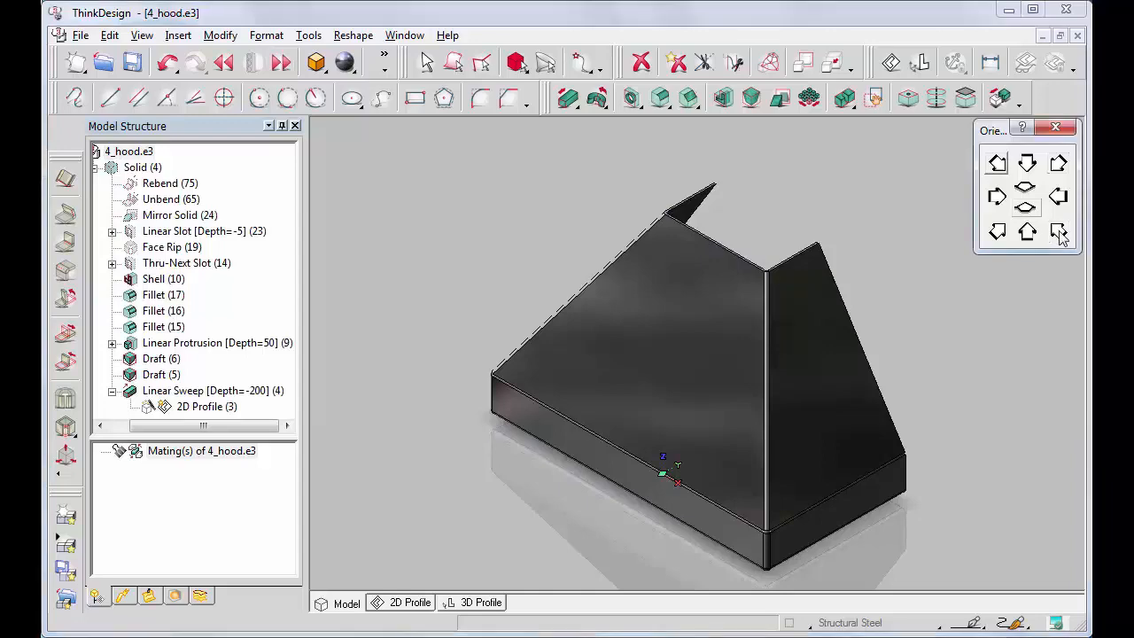
pyautogui.click(998, 232)
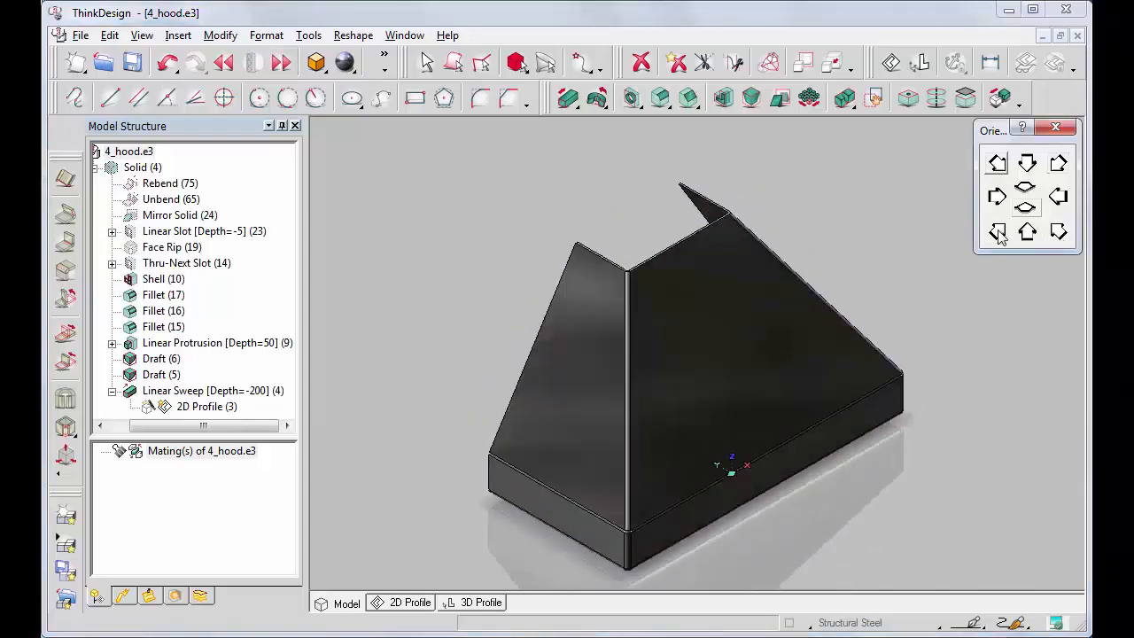
pyautogui.click(998, 164)
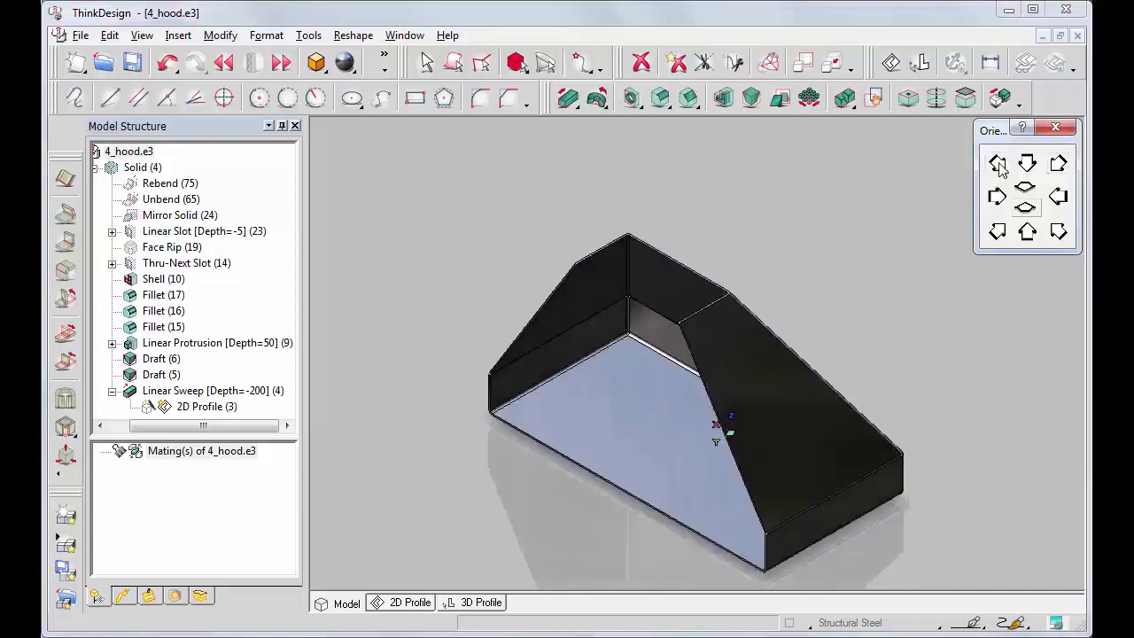
# Roll the history forward to Thru-Next Slot (14) and review the cut in the hood's base
pyautogui.click(281, 64)
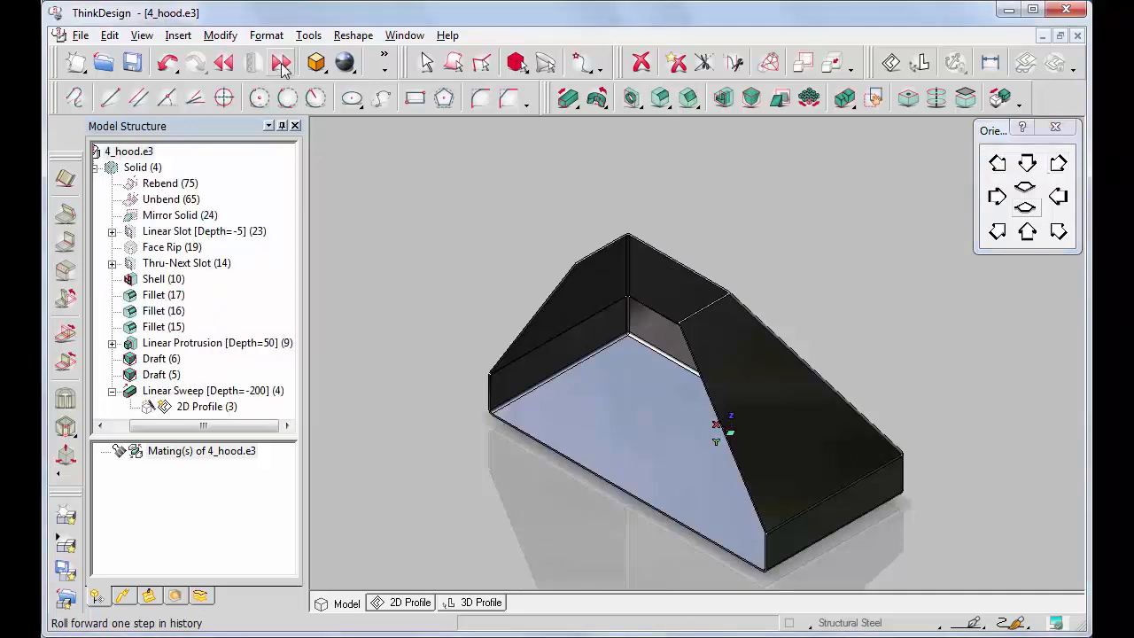
pyautogui.click(281, 68)
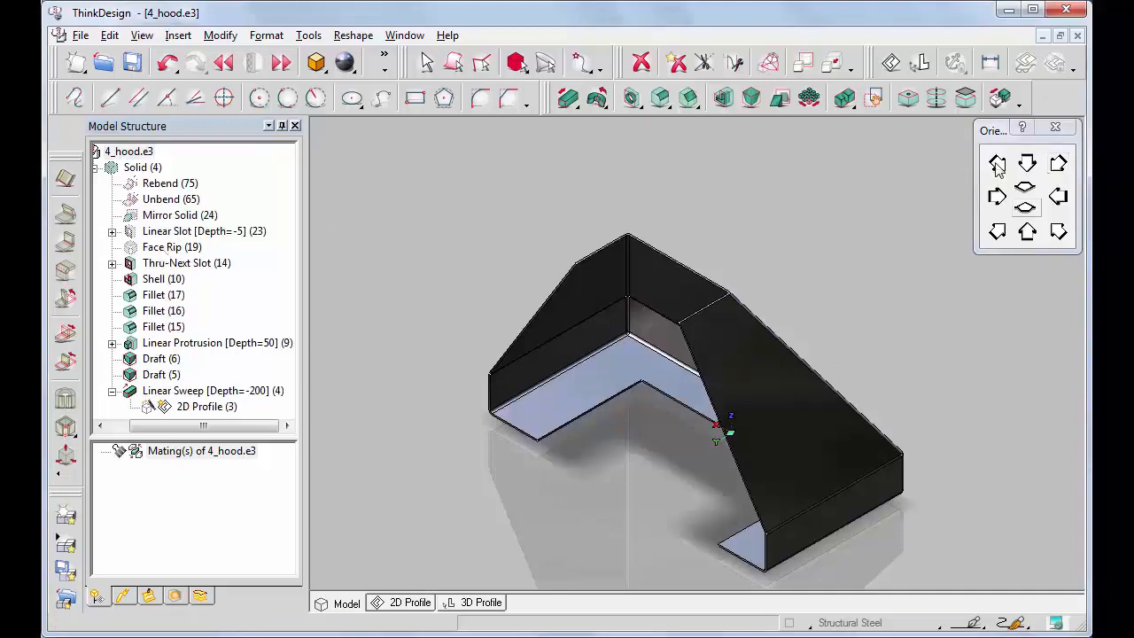
pyautogui.click(1059, 232)
pyautogui.click(1059, 233)
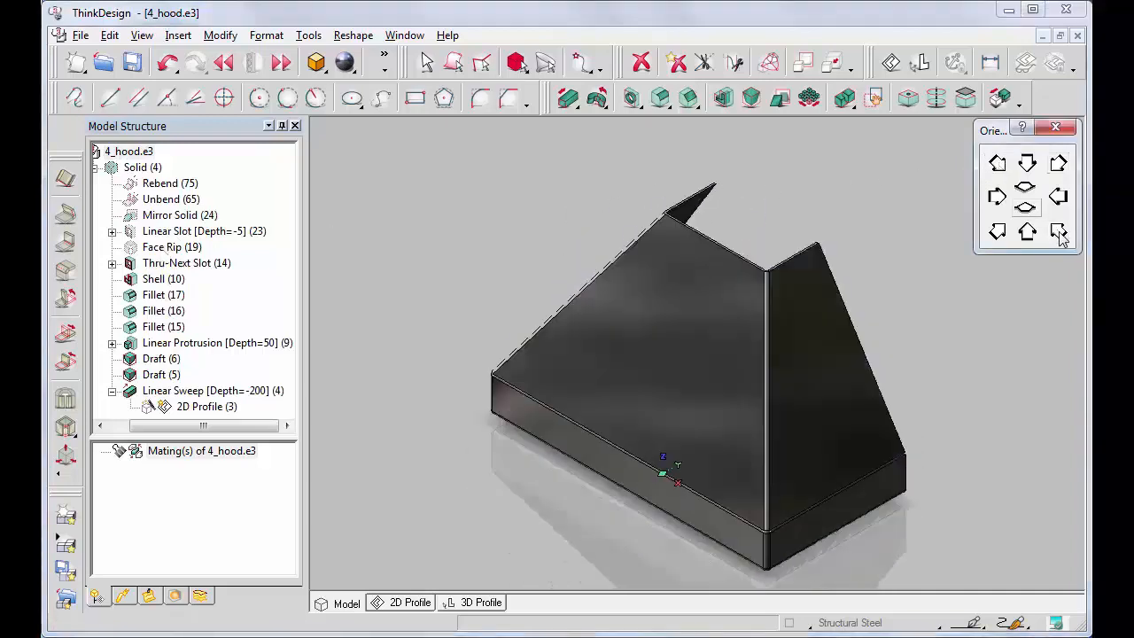
# Roll the history forward to Face Rip (19) and compare the lower corner up close with and without the rip
pyautogui.click(282, 63)
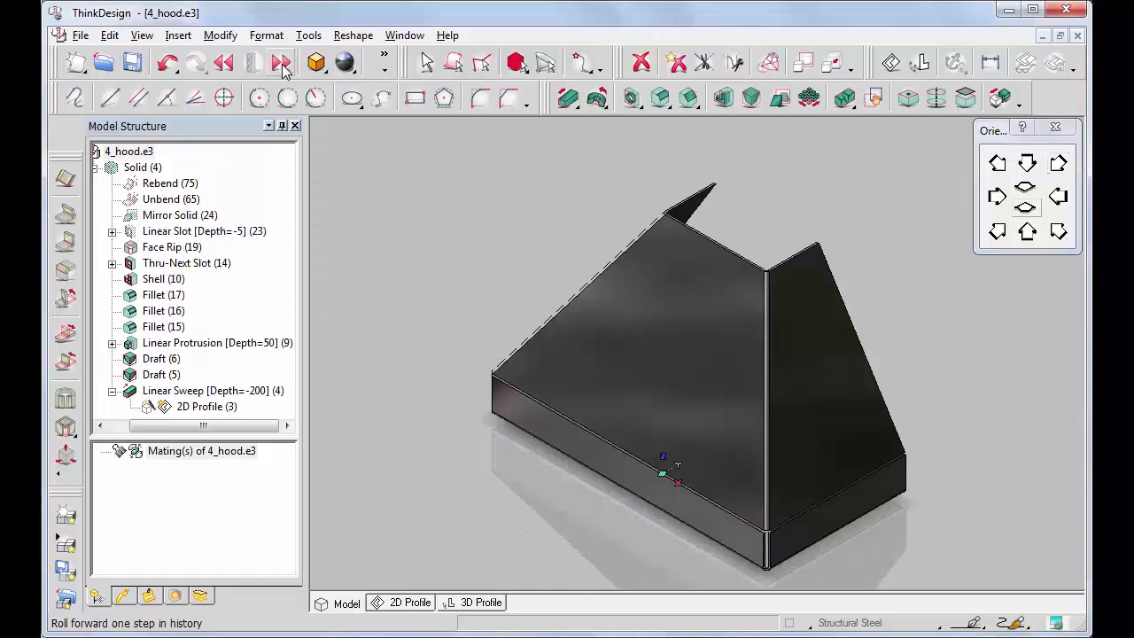
pyautogui.click(674, 417)
pyautogui.click(674, 417)
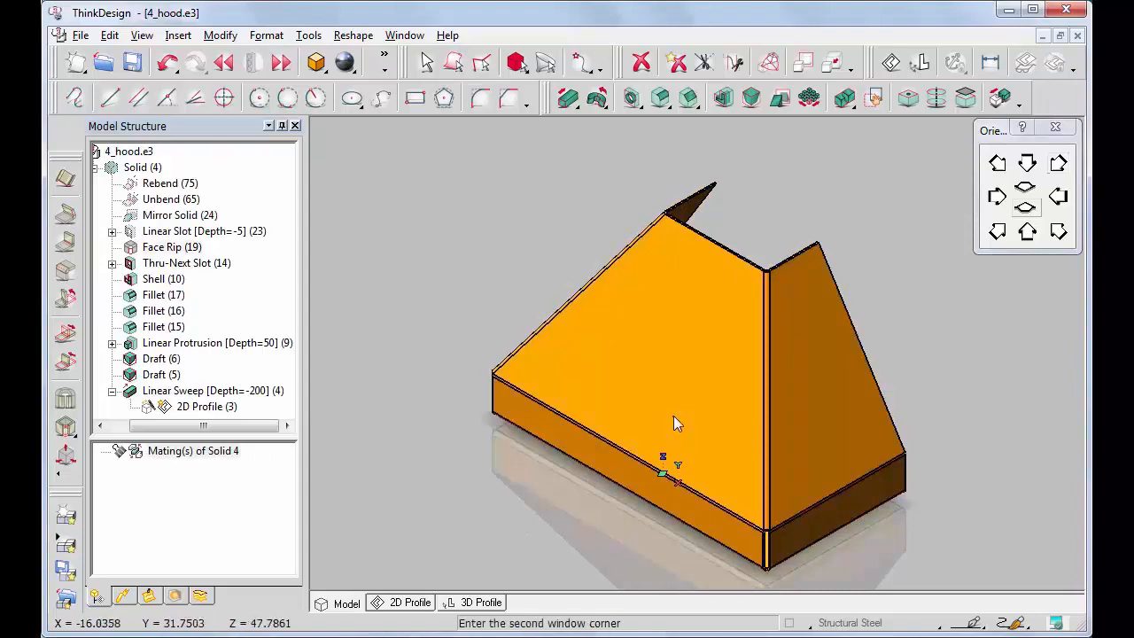
pyautogui.click(853, 574)
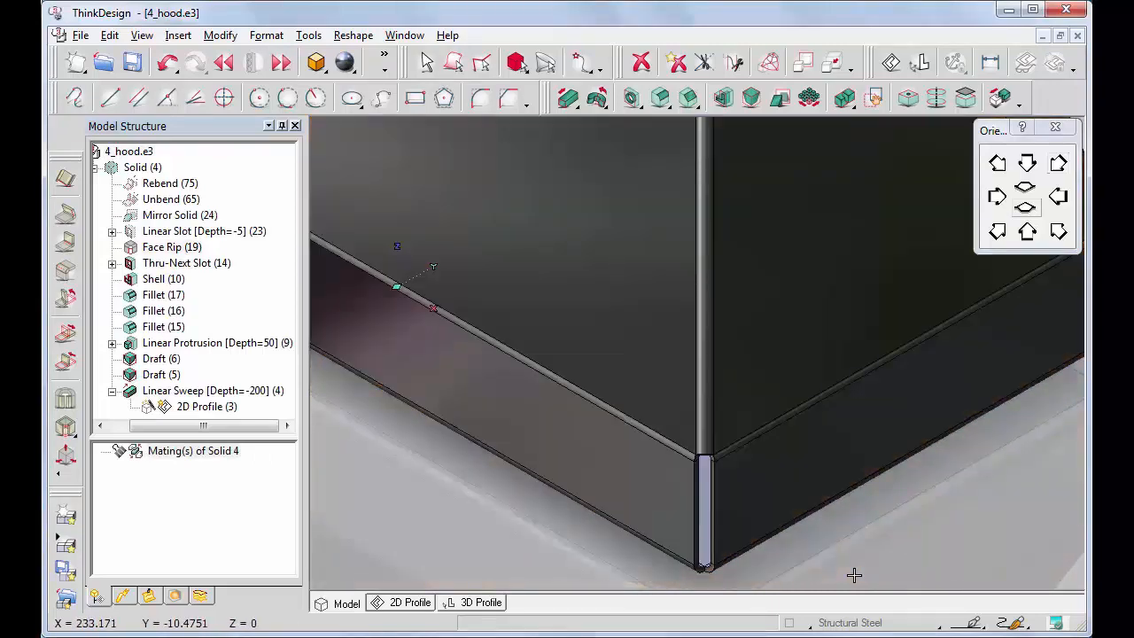
pyautogui.click(224, 66)
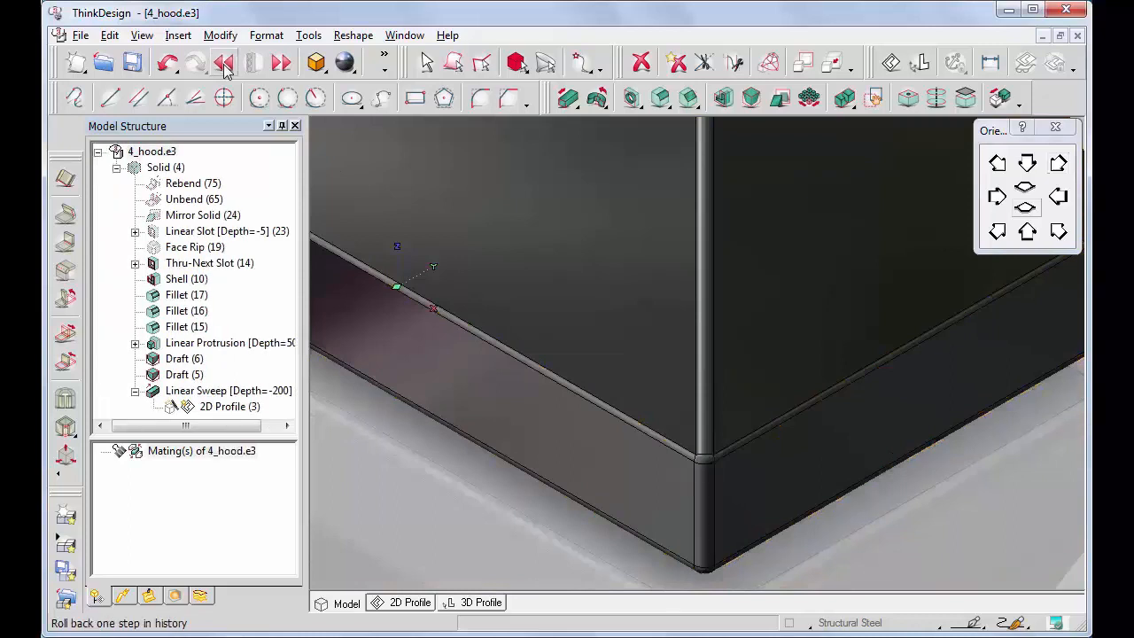
pyautogui.click(281, 64)
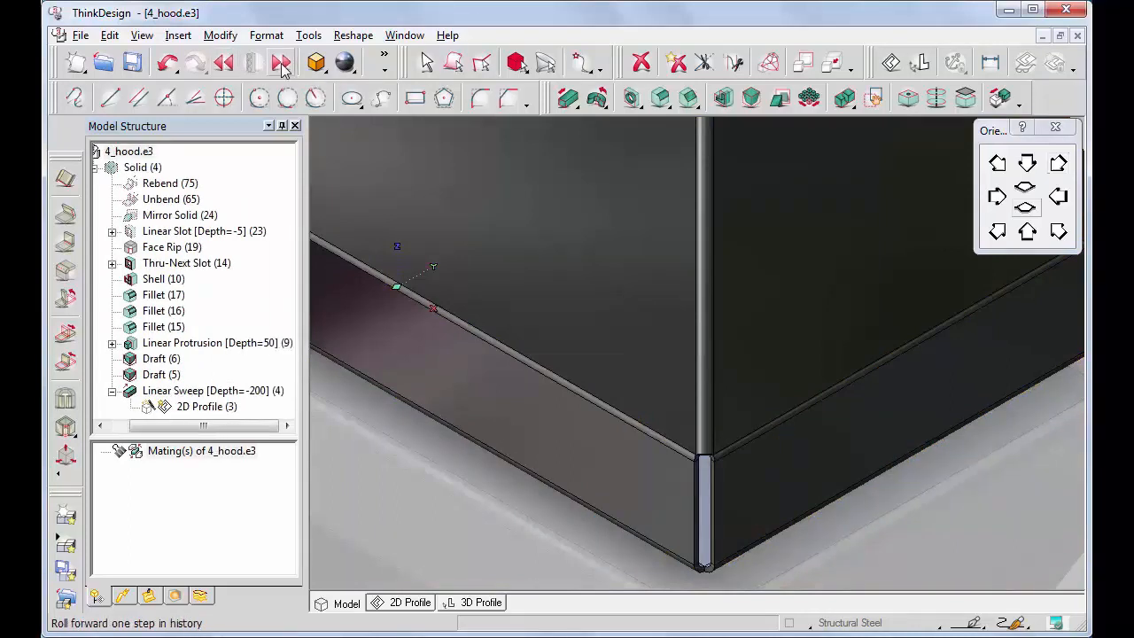
pyautogui.hotkey('alt', 'v')
pyautogui.press('p')
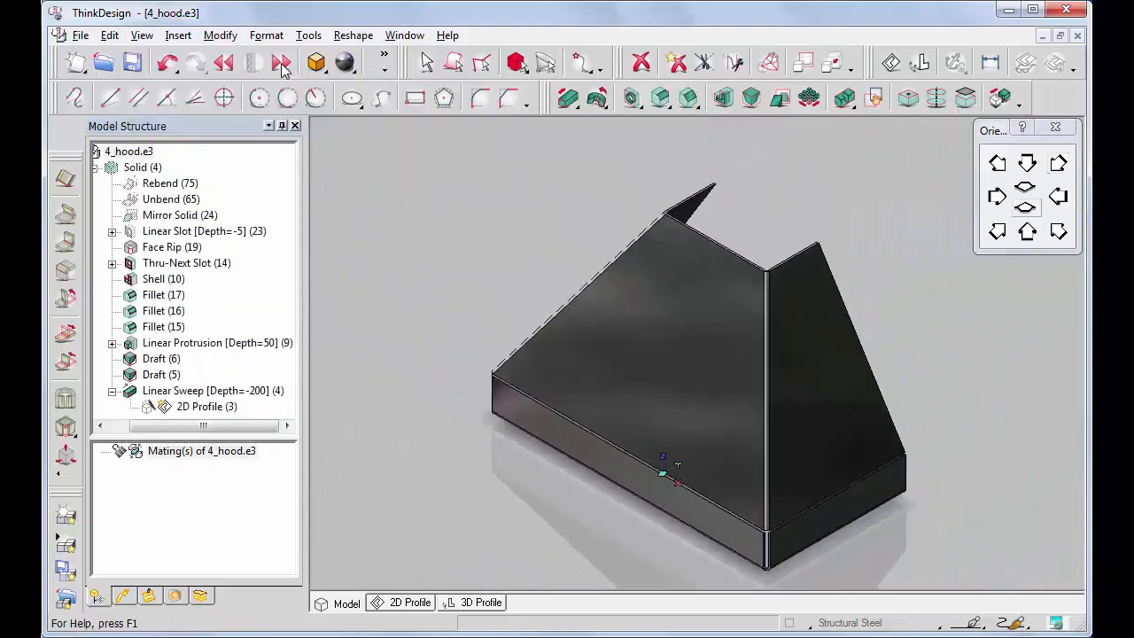
# Check the hood's other front corner and roll the history forward to Linear Slot (23)
pyautogui.click(998, 233)
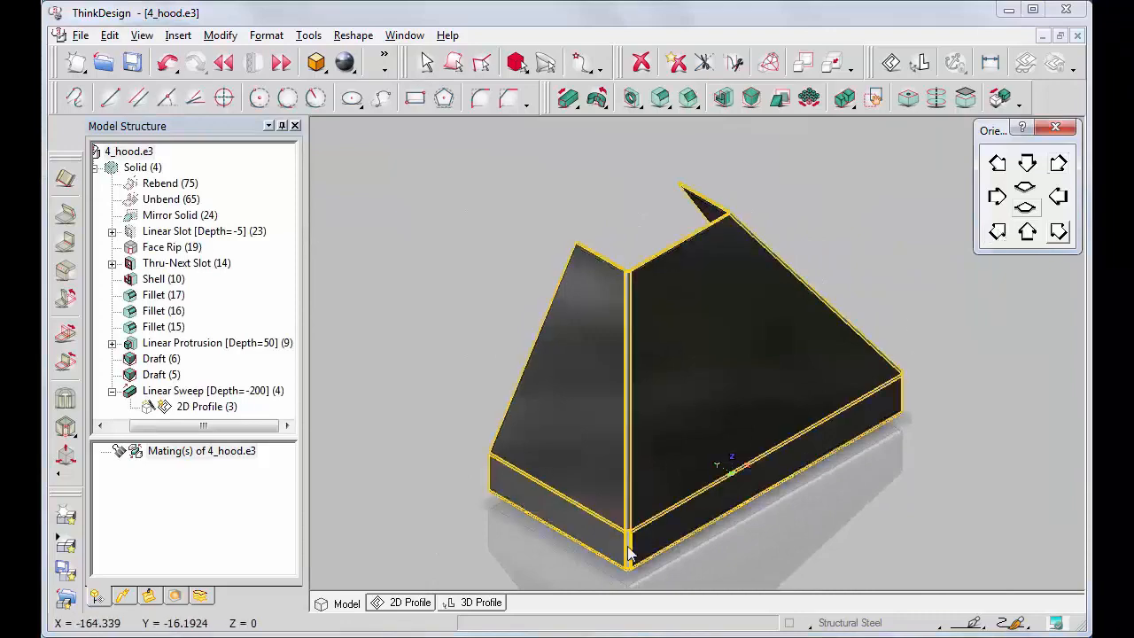
pyautogui.click(282, 66)
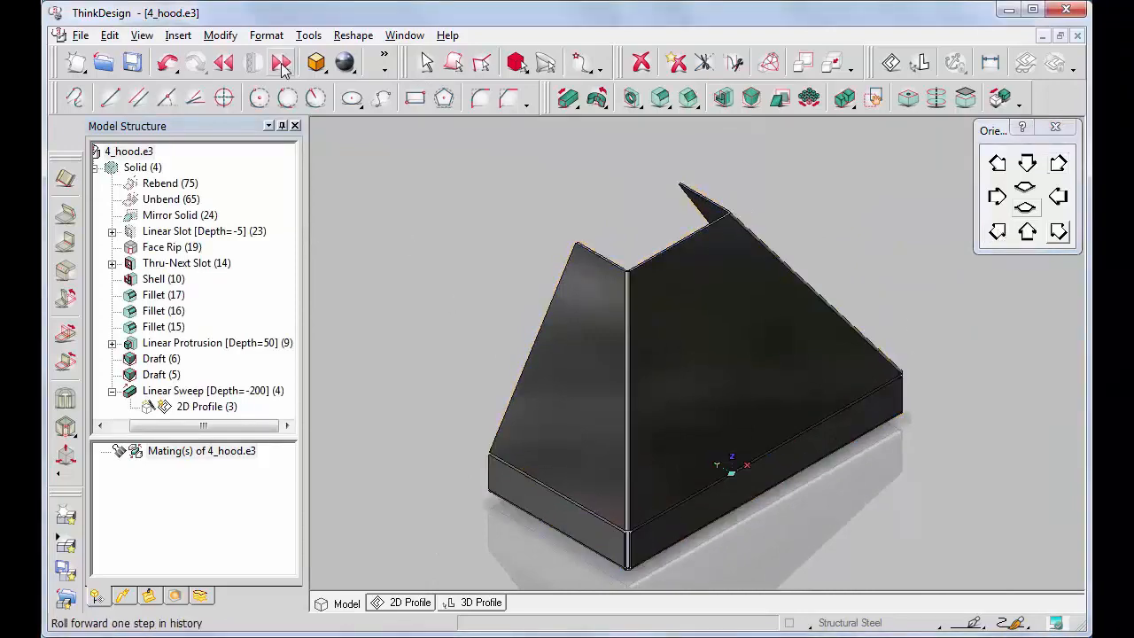
pyautogui.click(1059, 164)
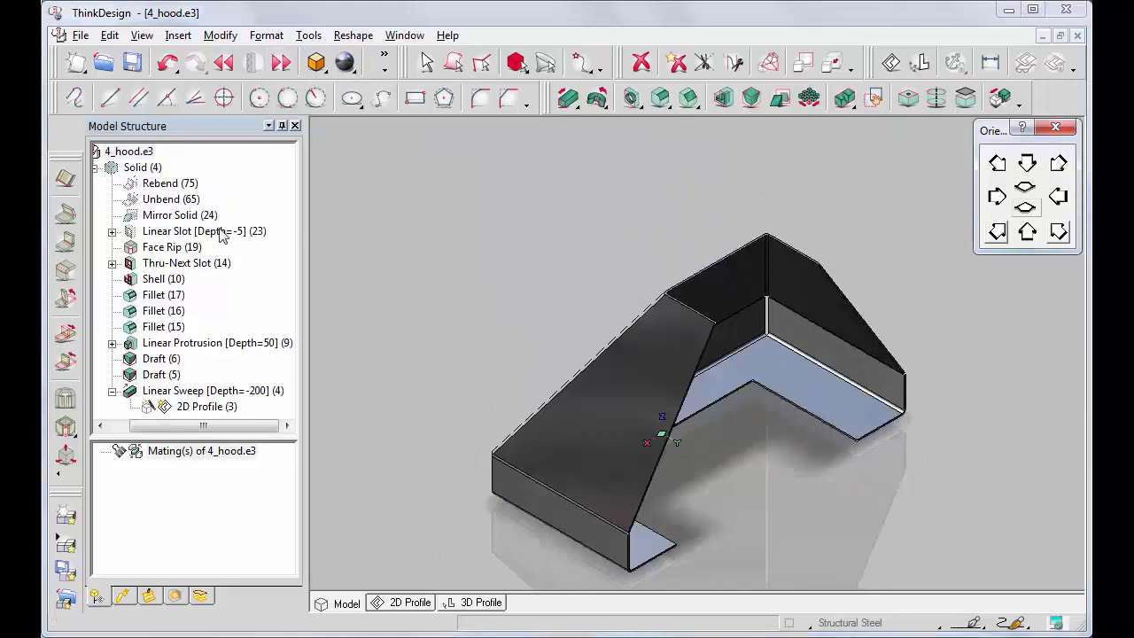
pyautogui.click(282, 66)
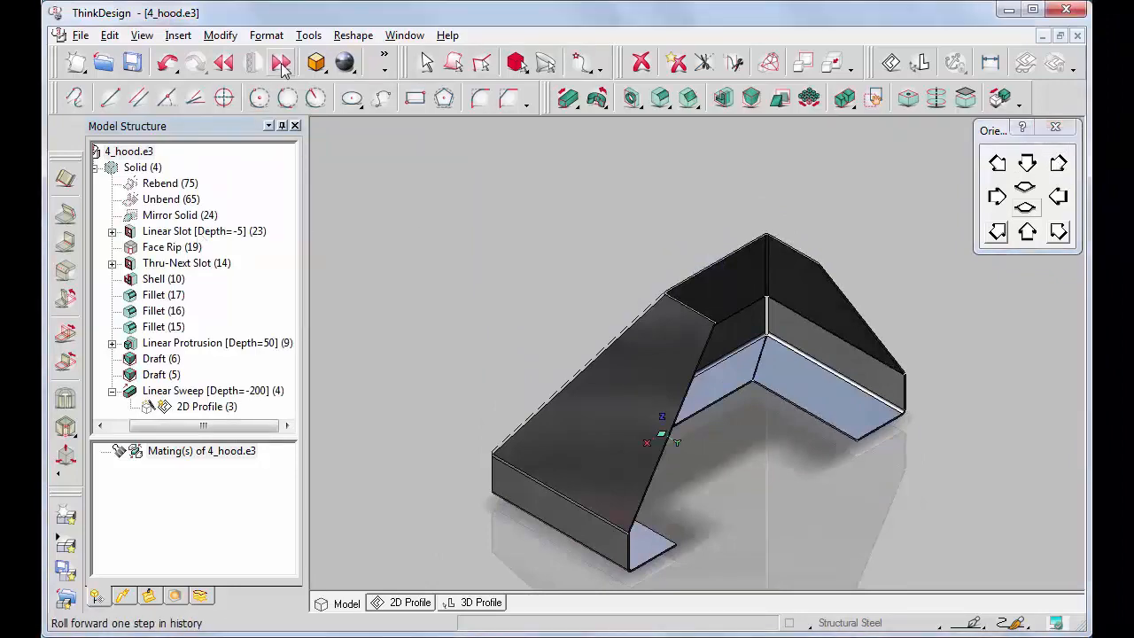
# Examine the diagonal slot at the corner of the base flange up close from above
pyautogui.click(1026, 189)
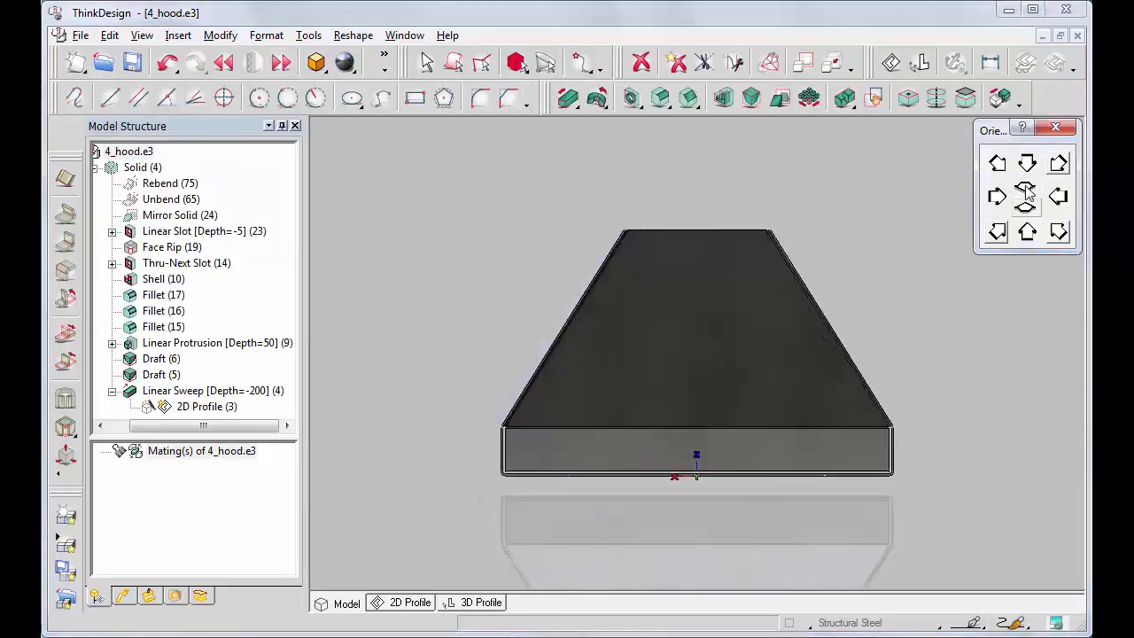
pyautogui.click(1026, 190)
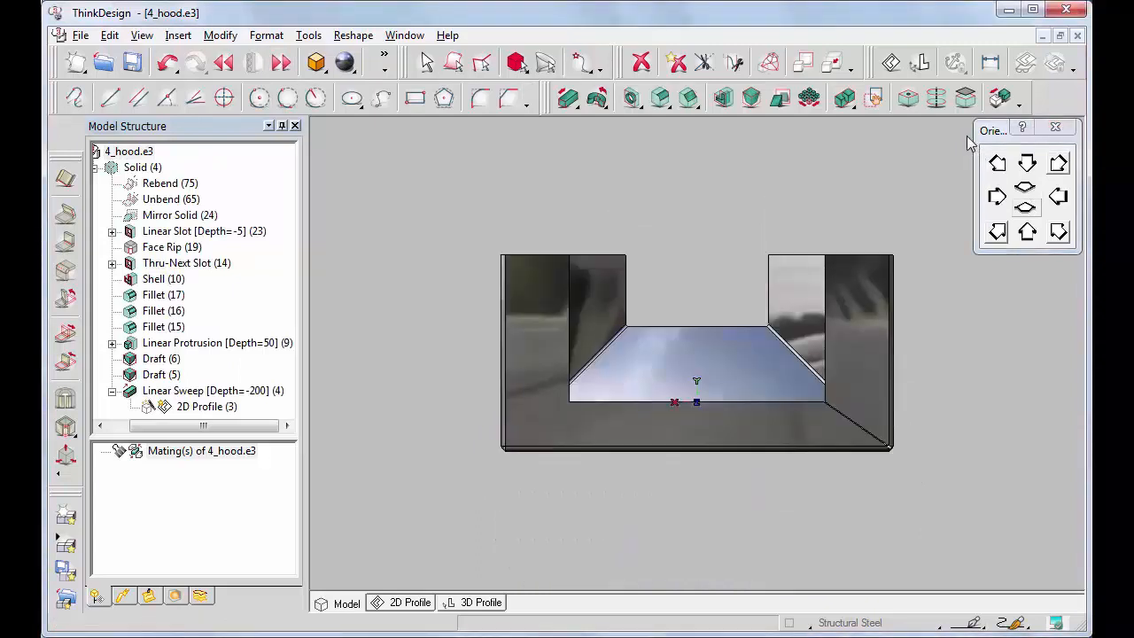
pyautogui.click(786, 366)
pyautogui.press('z')
pyautogui.press('w')
pyautogui.click(786, 366)
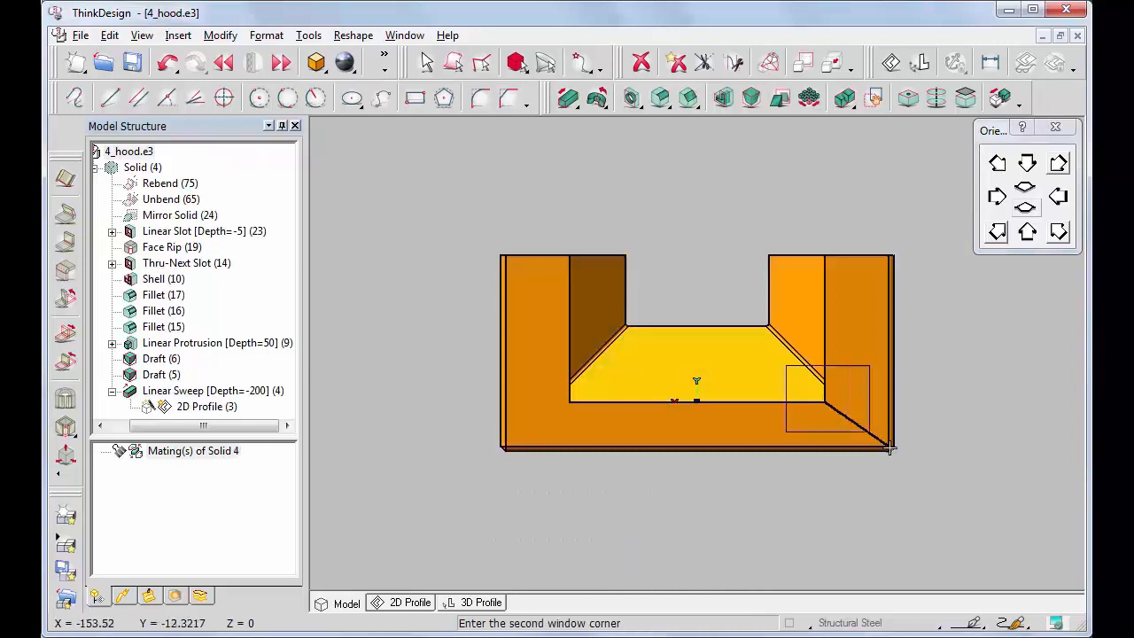
pyautogui.click(896, 453)
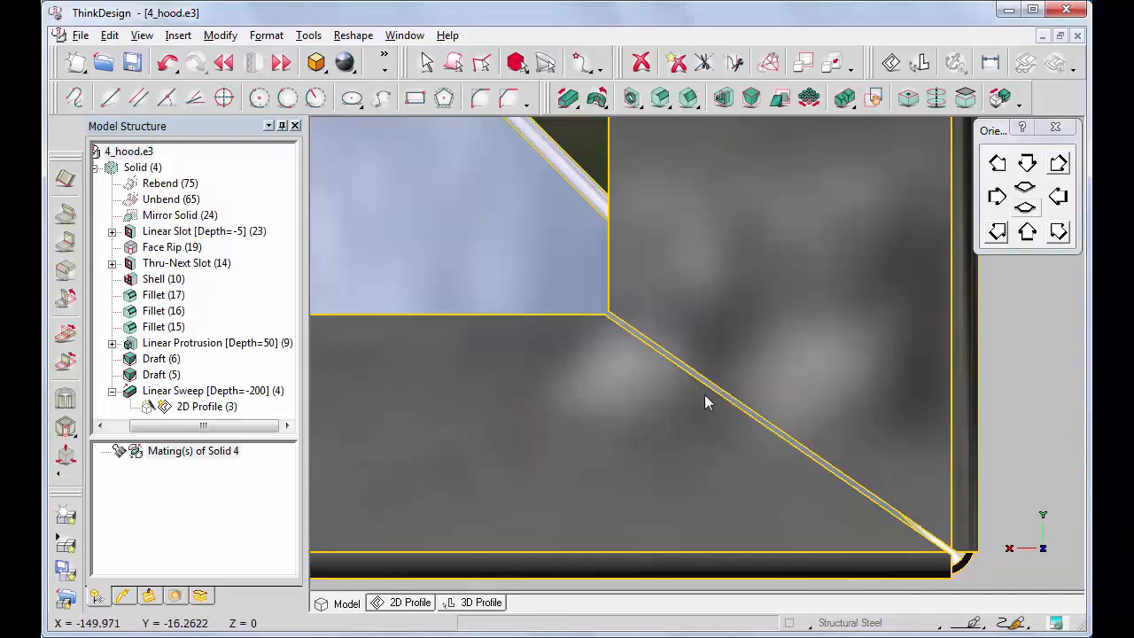
pyautogui.hotkey('alt', 'v')
pyautogui.press('z')
pyautogui.press('a')
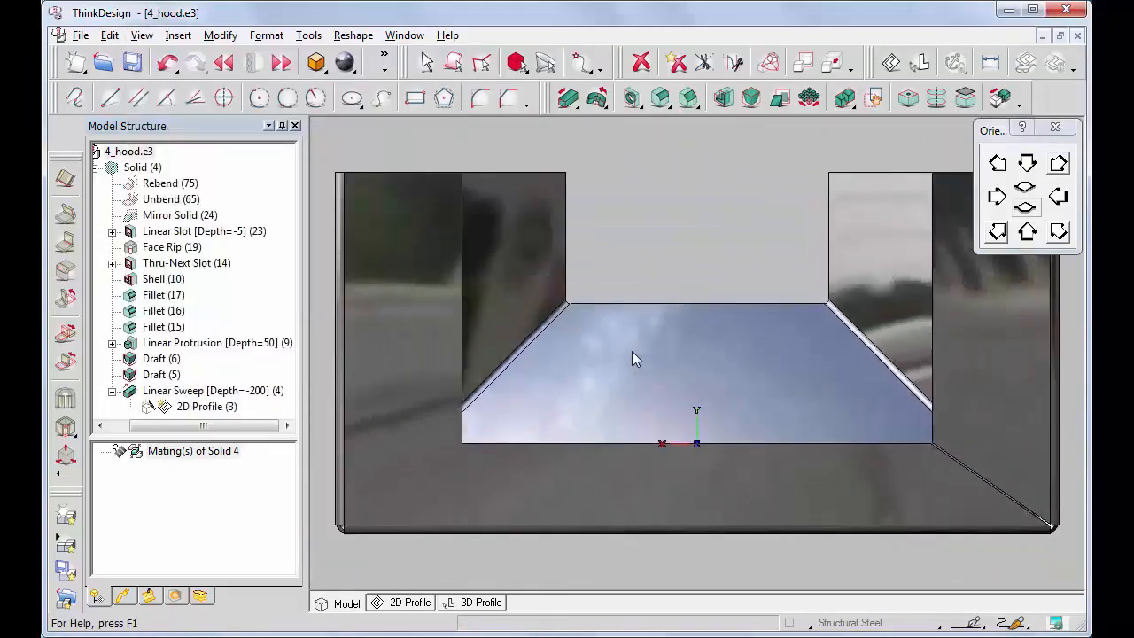
# Roll the history forward through Mirror Solid and Unbend, and inspect the unfolded hood from several directions
pyautogui.click(281, 65)
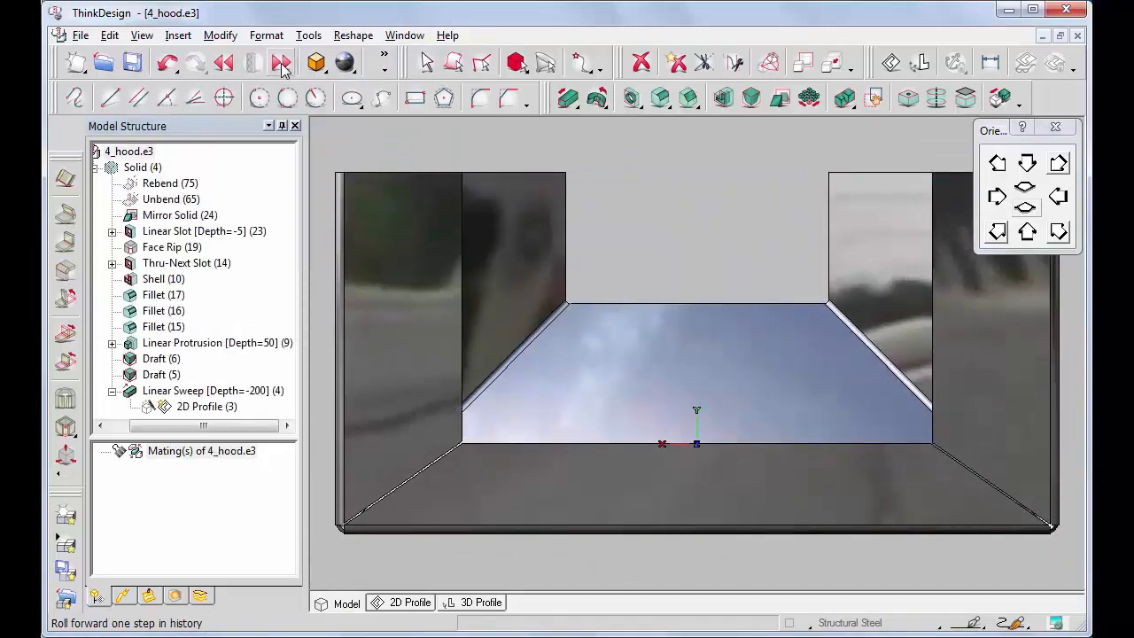
pyautogui.click(282, 66)
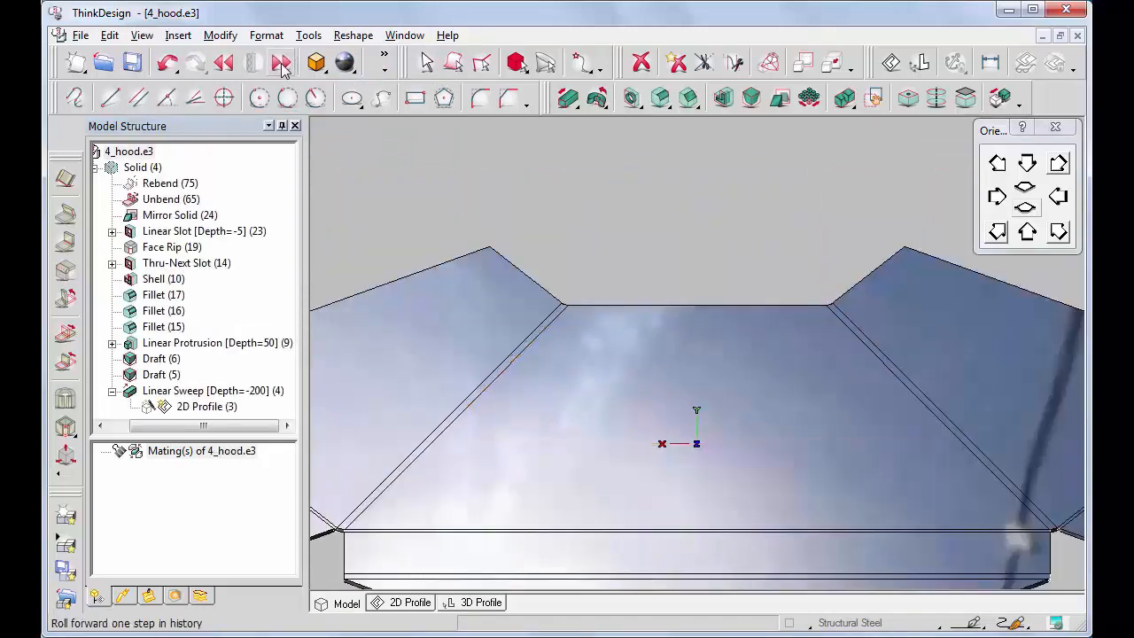
pyautogui.click(282, 65)
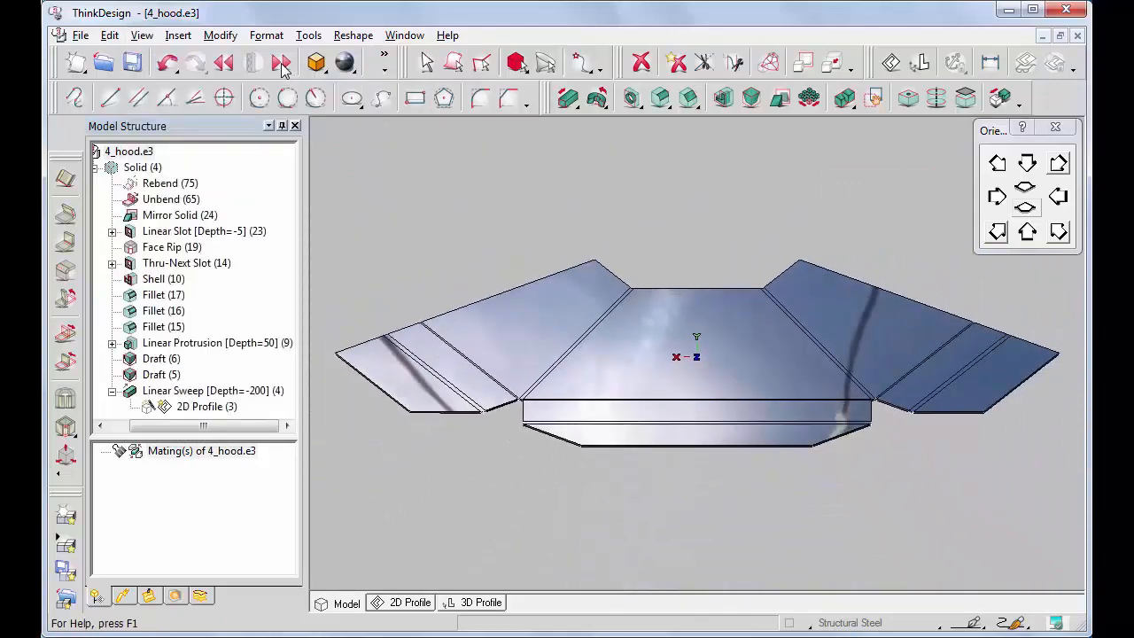
pyautogui.click(1028, 167)
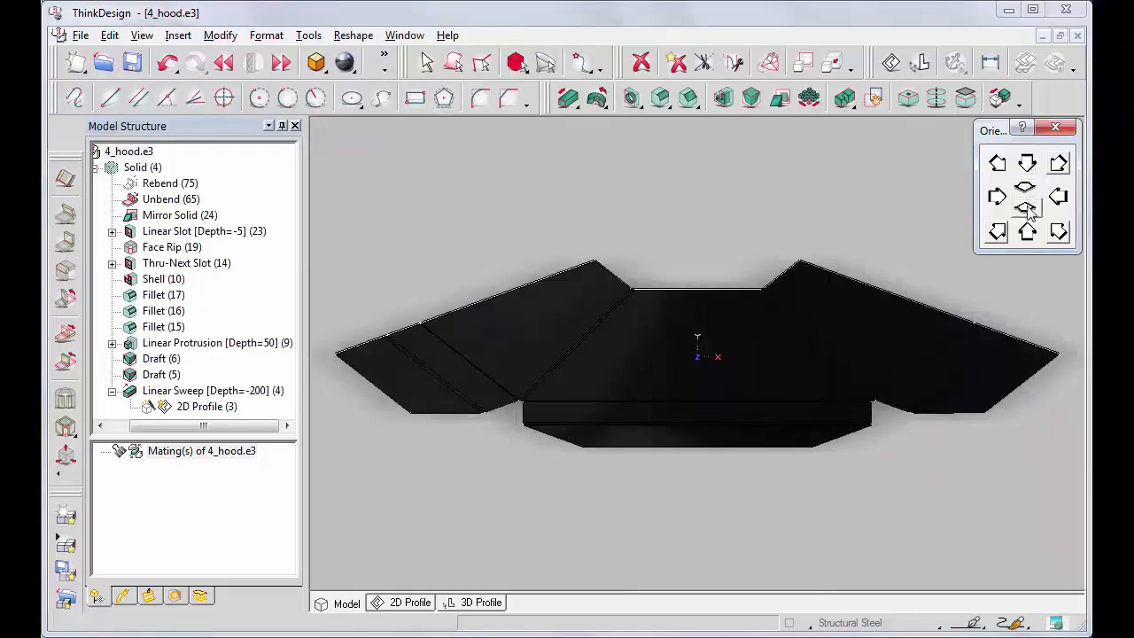
pyautogui.click(1026, 209)
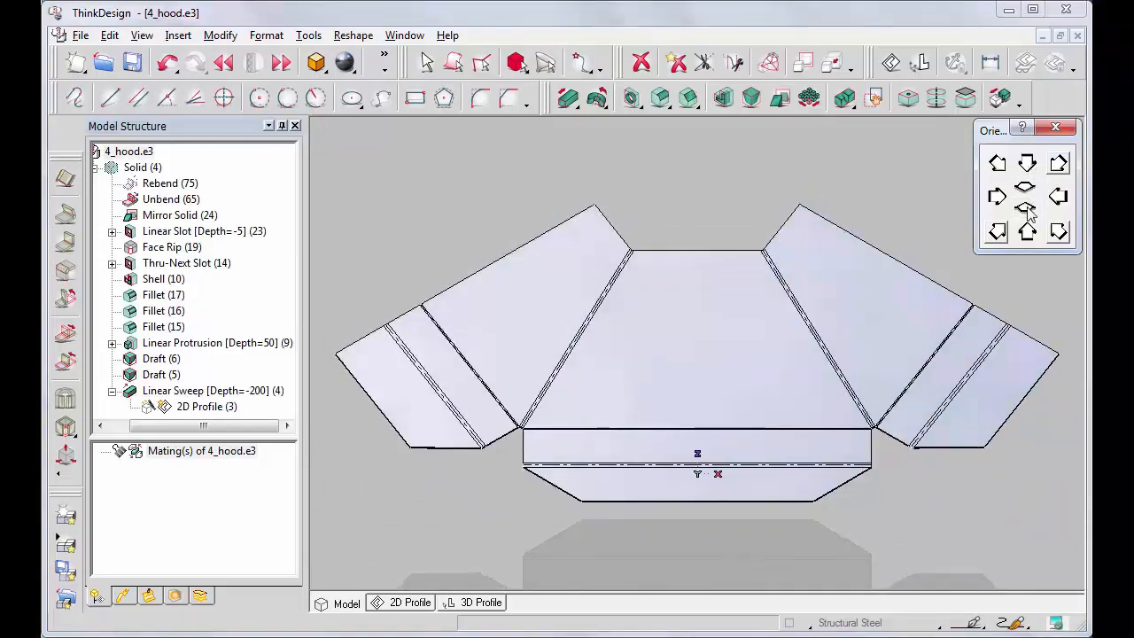
# Roll the history forward to Rebend (75) and view the whole refolded hood from an isometric corner direction
pyautogui.click(281, 64)
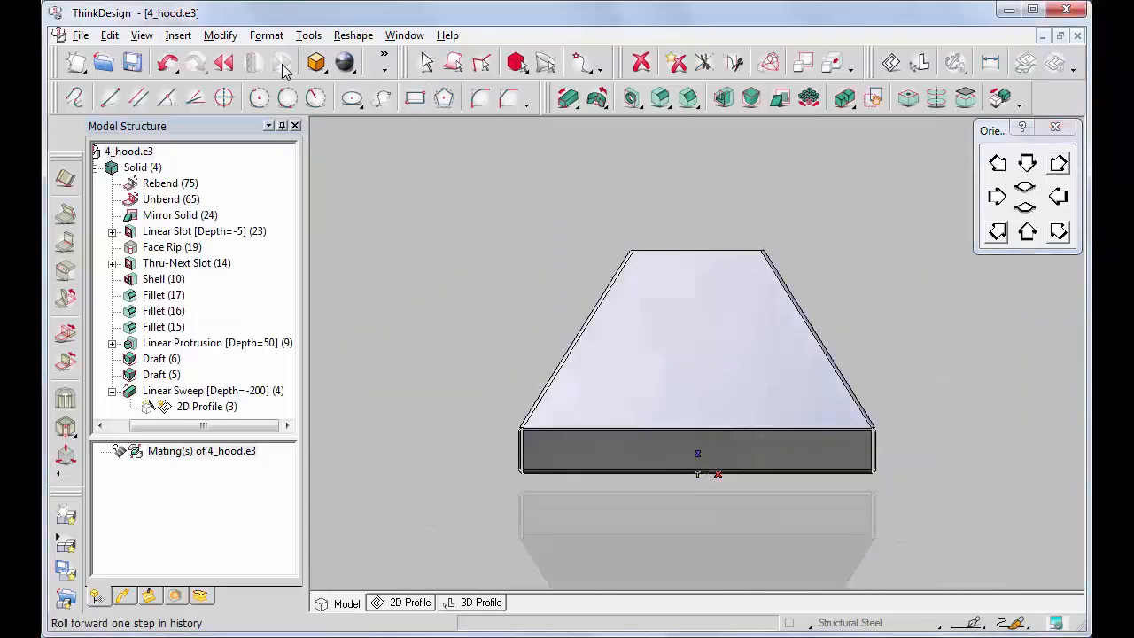
pyautogui.press('f')
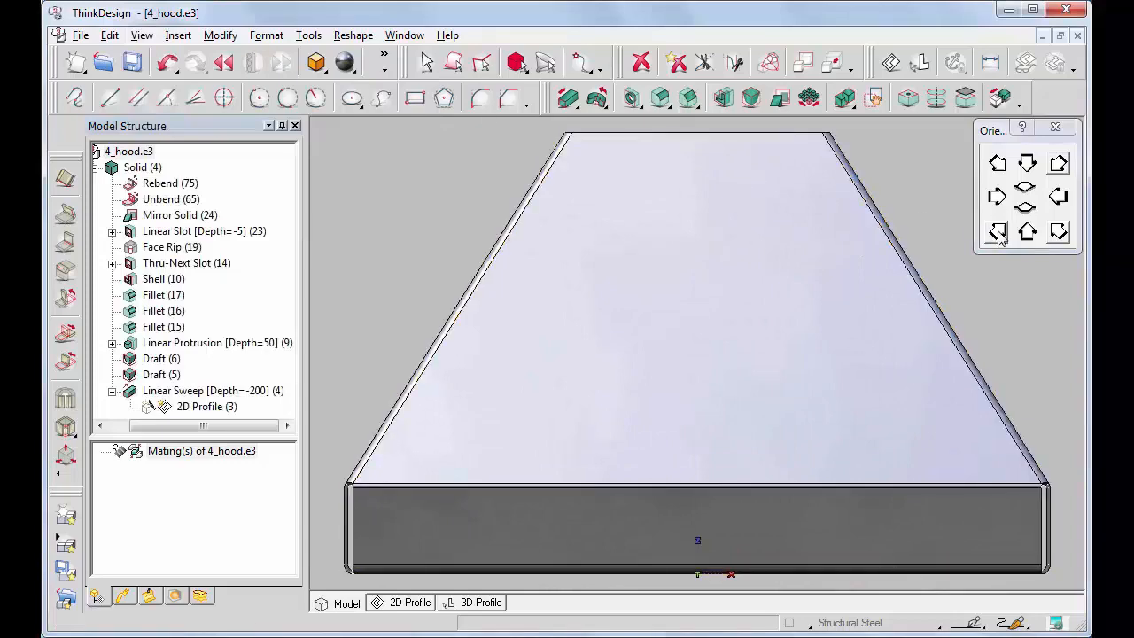
pyautogui.click(997, 233)
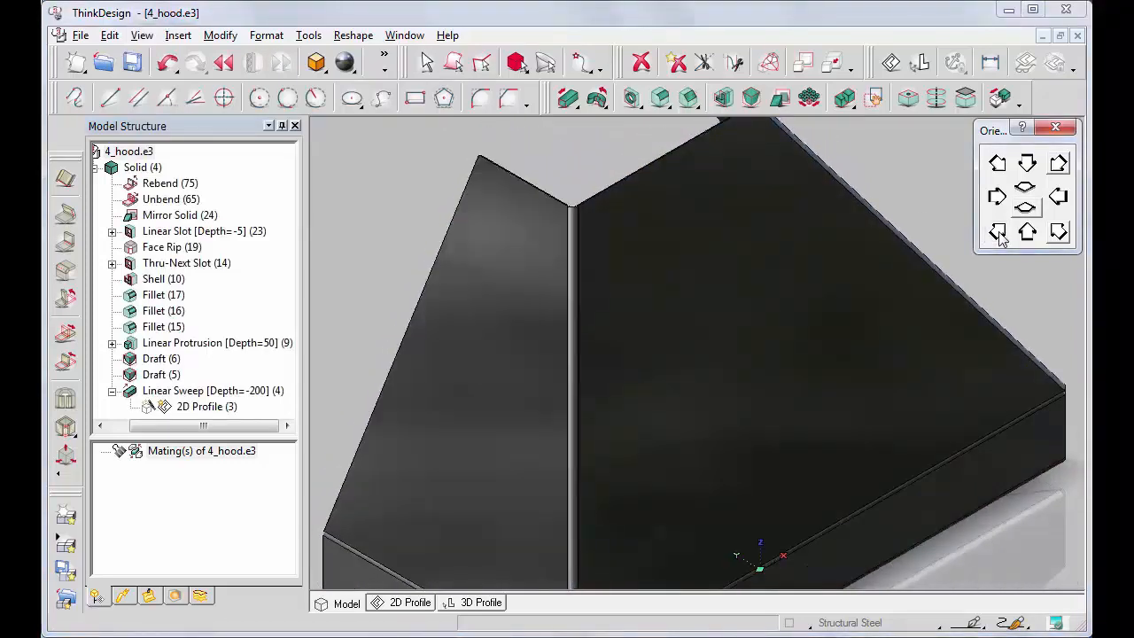
pyautogui.scroll(-5, 1001, 238)
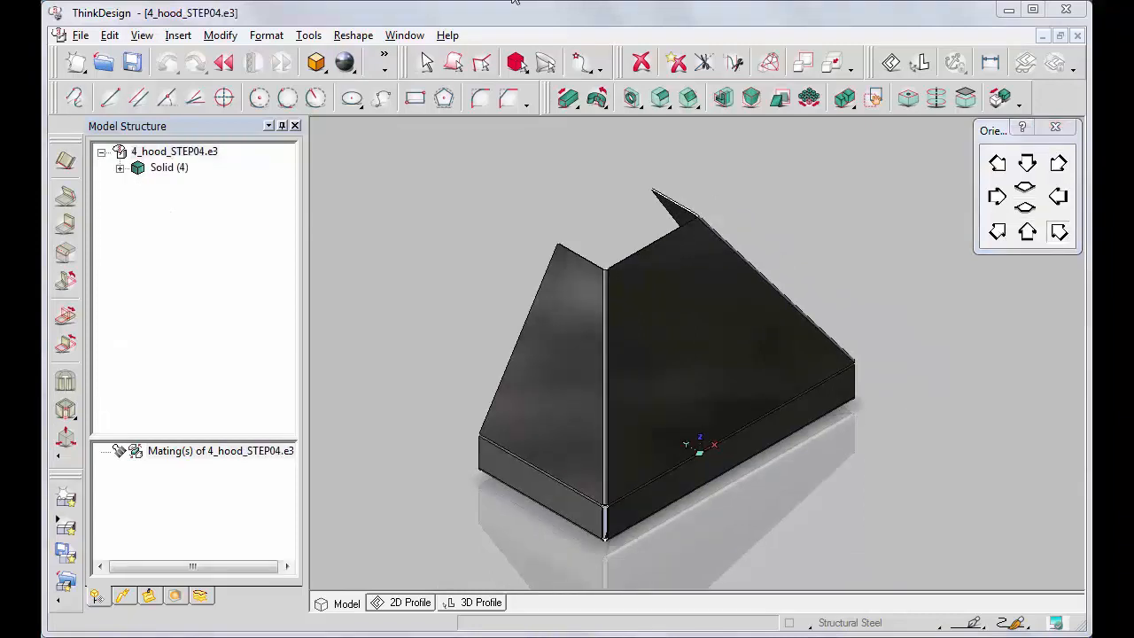
# Display the Smart Object Library as a narrow list beside the 4_hood_STEP04.e3 model and switch it to the SheetMet category
pyautogui.click(1059, 232)
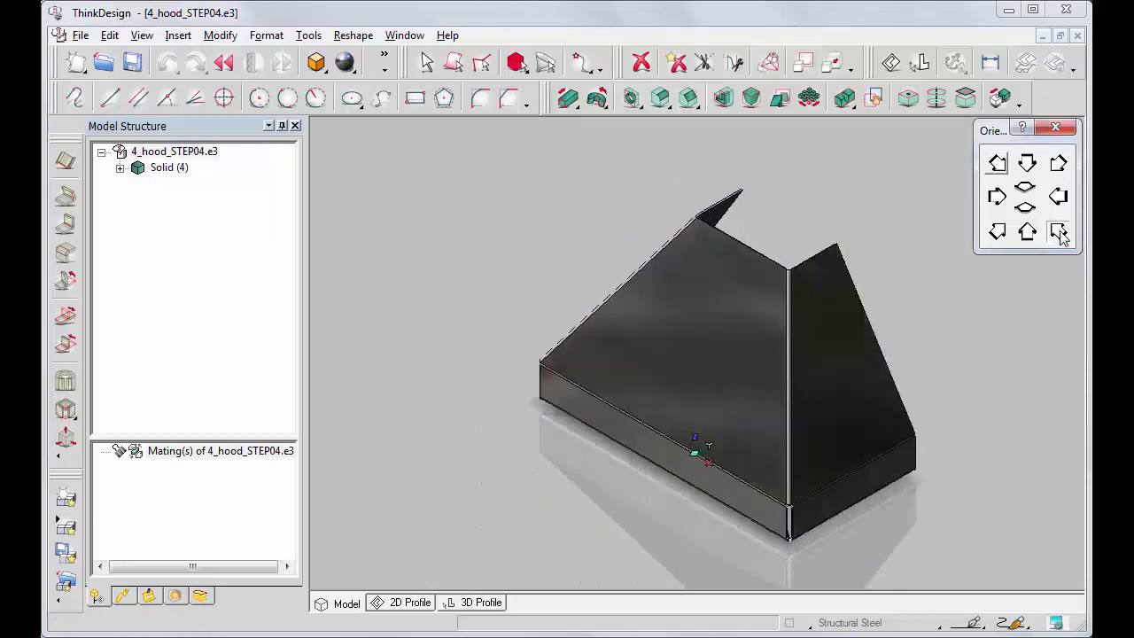
pyautogui.click(527, 353)
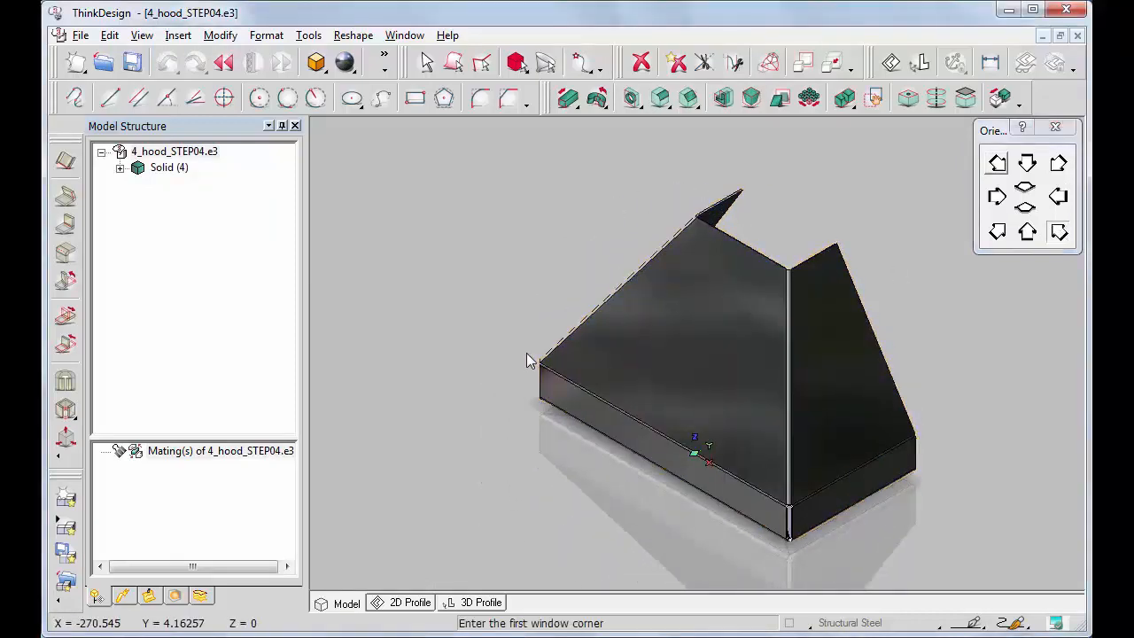
pyautogui.click(527, 354)
pyautogui.click(791, 537)
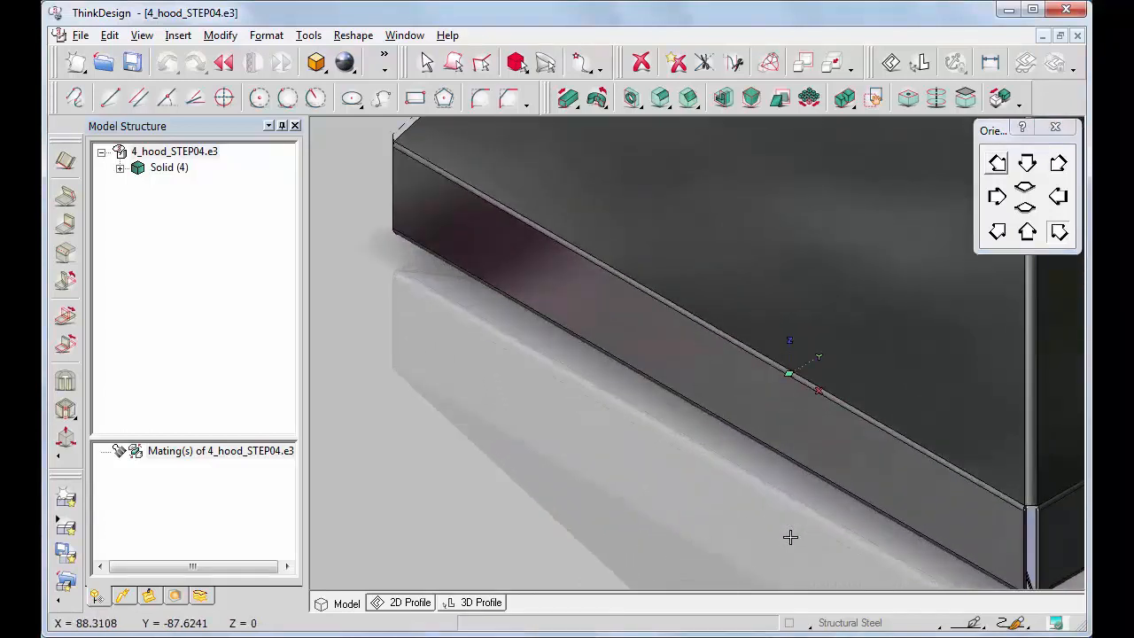
pyautogui.click(139, 37)
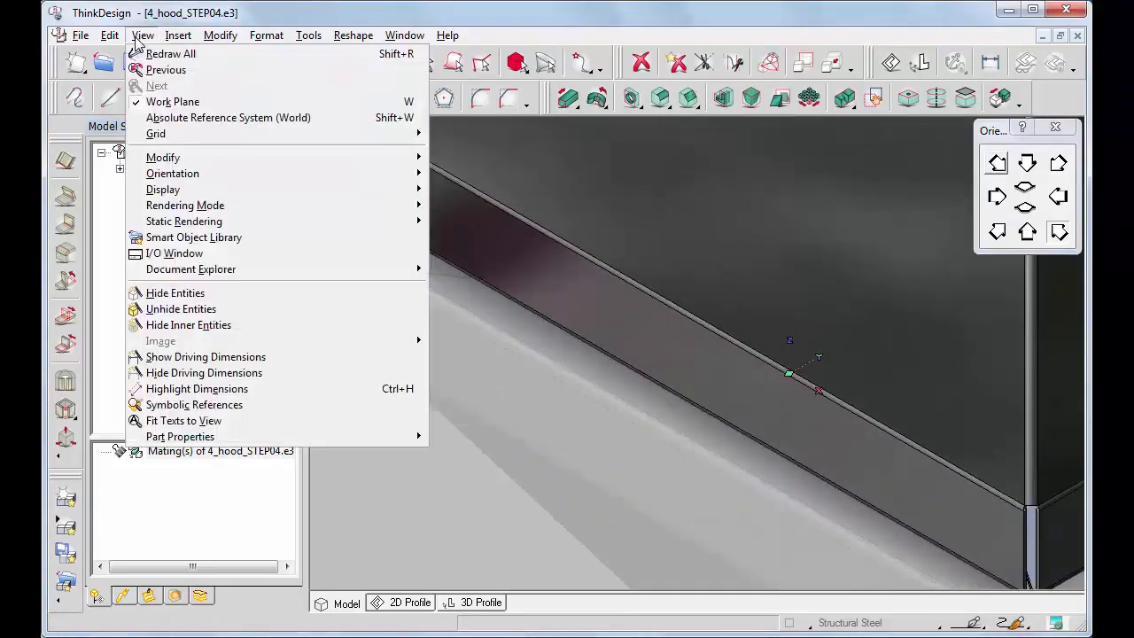
pyautogui.click(189, 238)
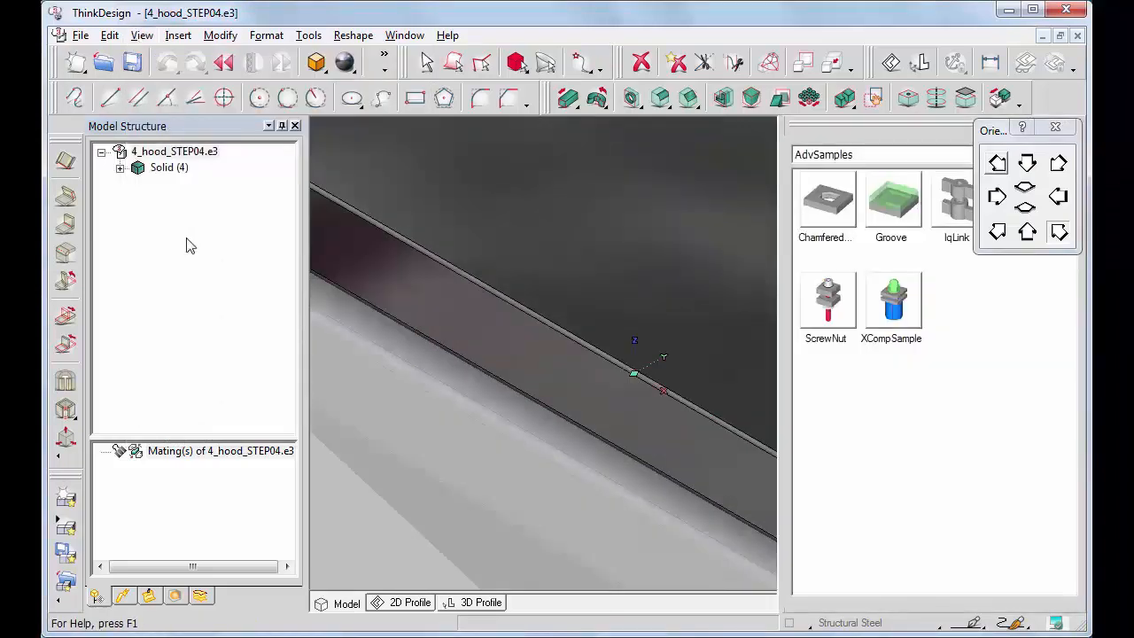
pyautogui.click(1056, 127)
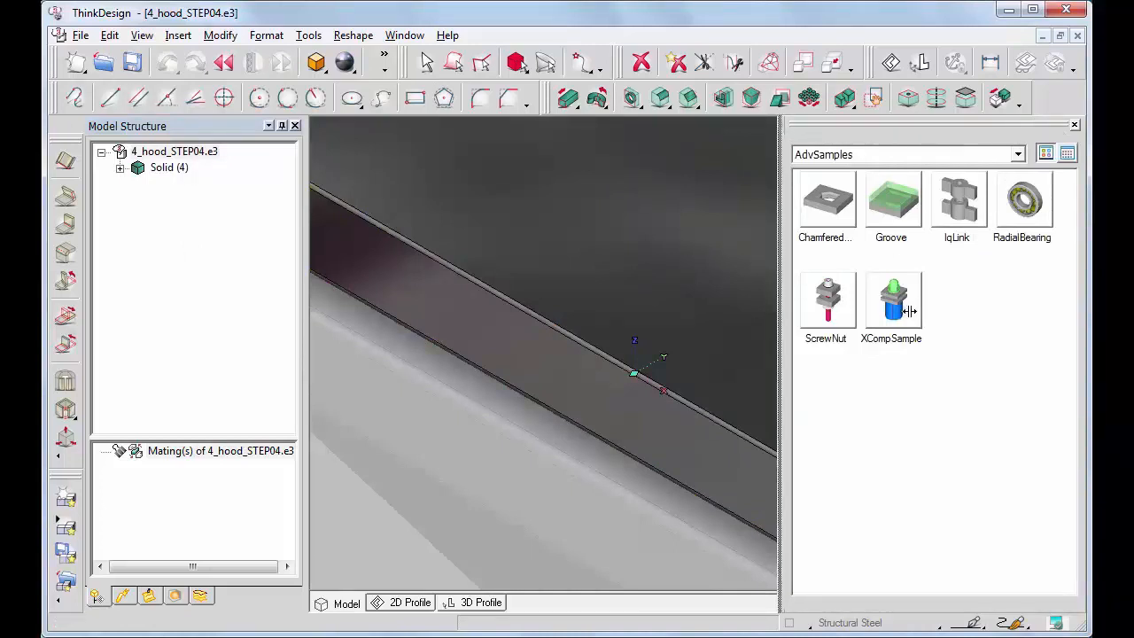
pyautogui.moveTo(910, 311); pyautogui.dragTo(910, 312)
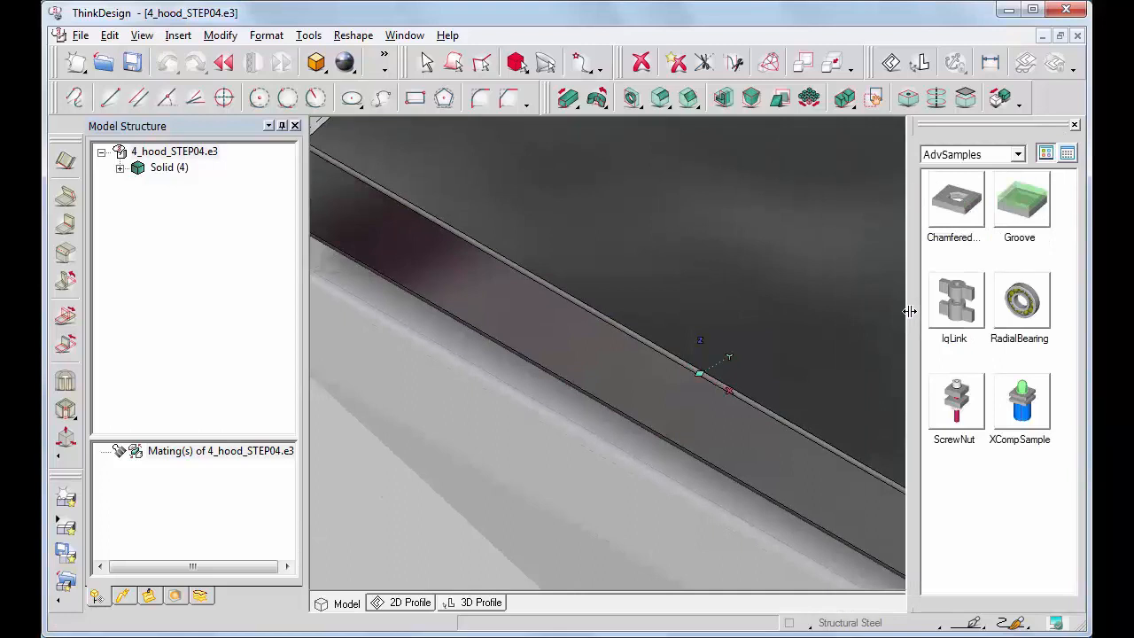
pyautogui.click(1020, 156)
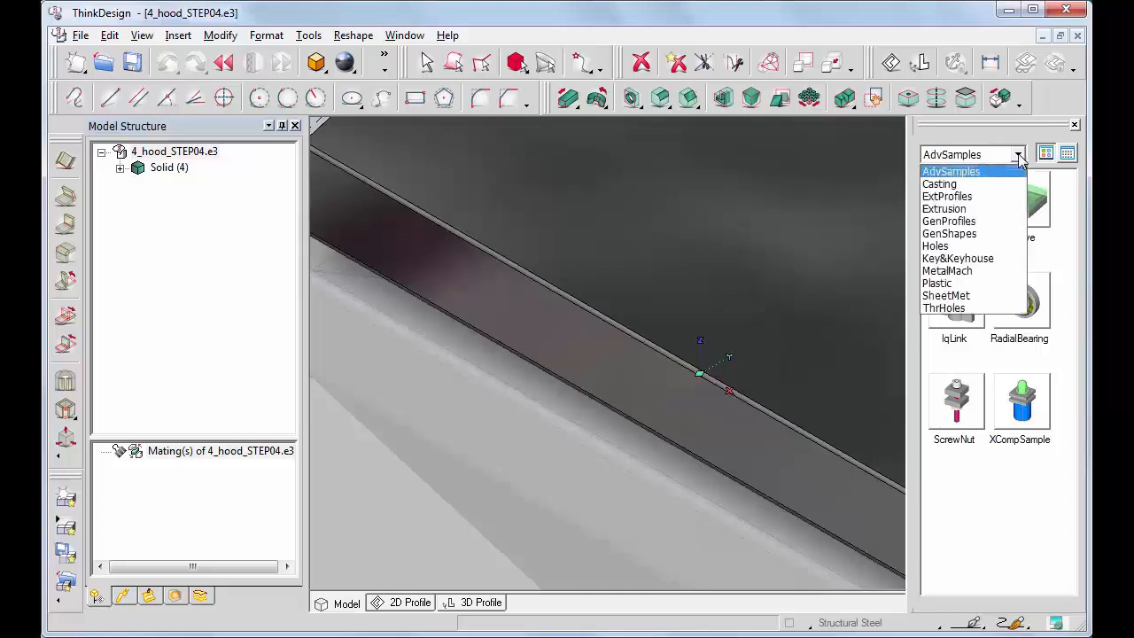
pyautogui.click(936, 296)
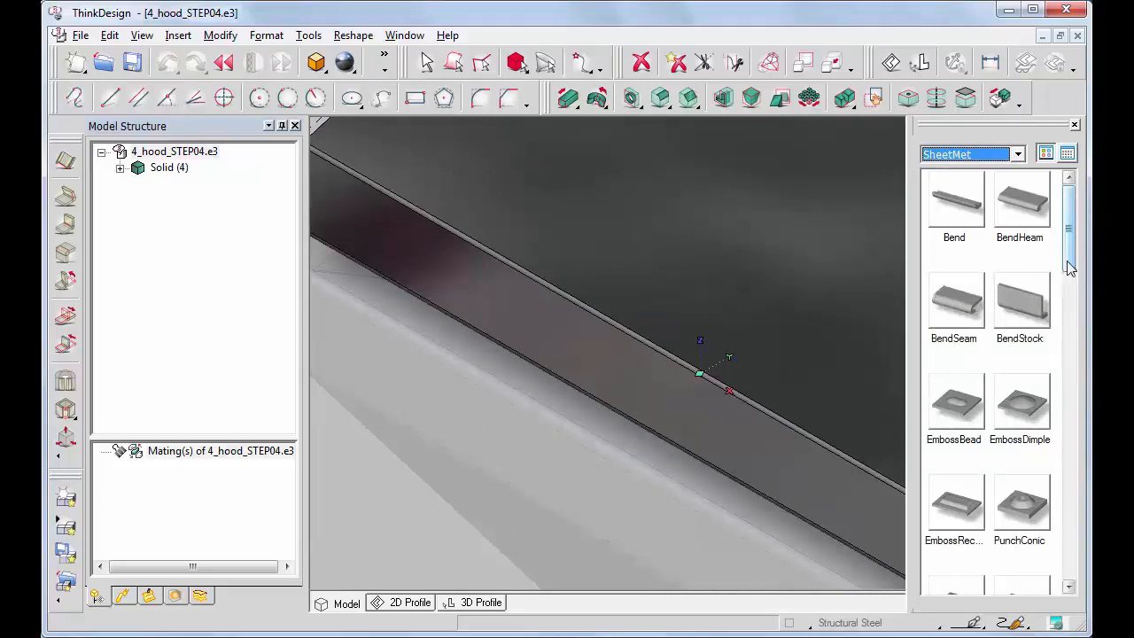
# Start inserting the PunchLanceHalfBridge smart object, anchoring it on the outer face of the hood's long base flange
pyautogui.moveTo(1069, 269); pyautogui.dragTo(1072, 374)
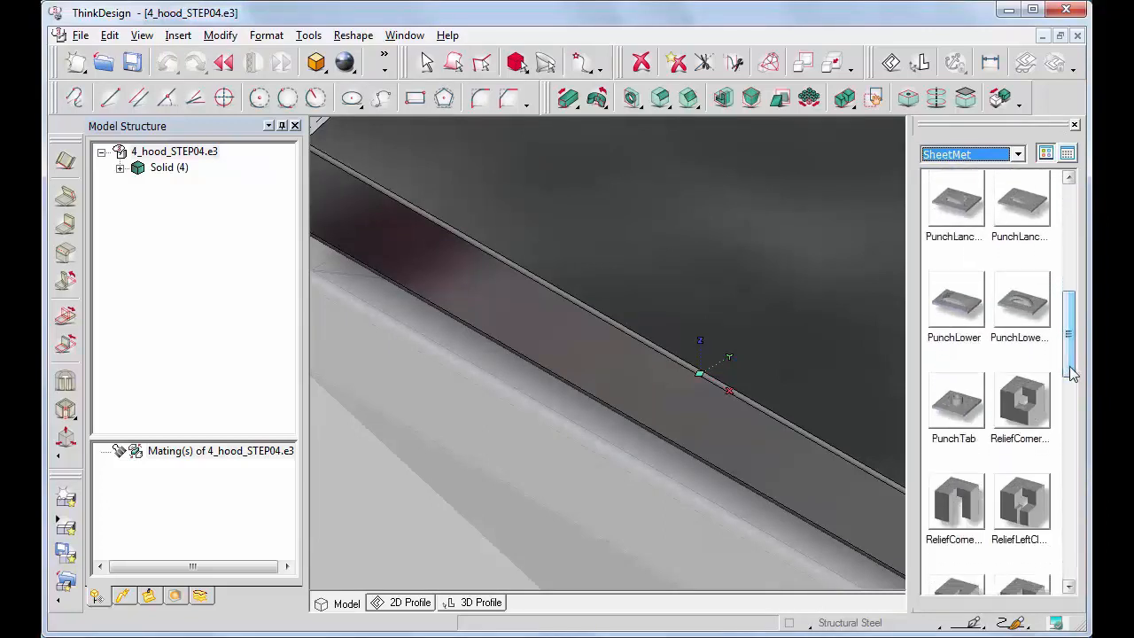
pyautogui.rightClick(961, 207)
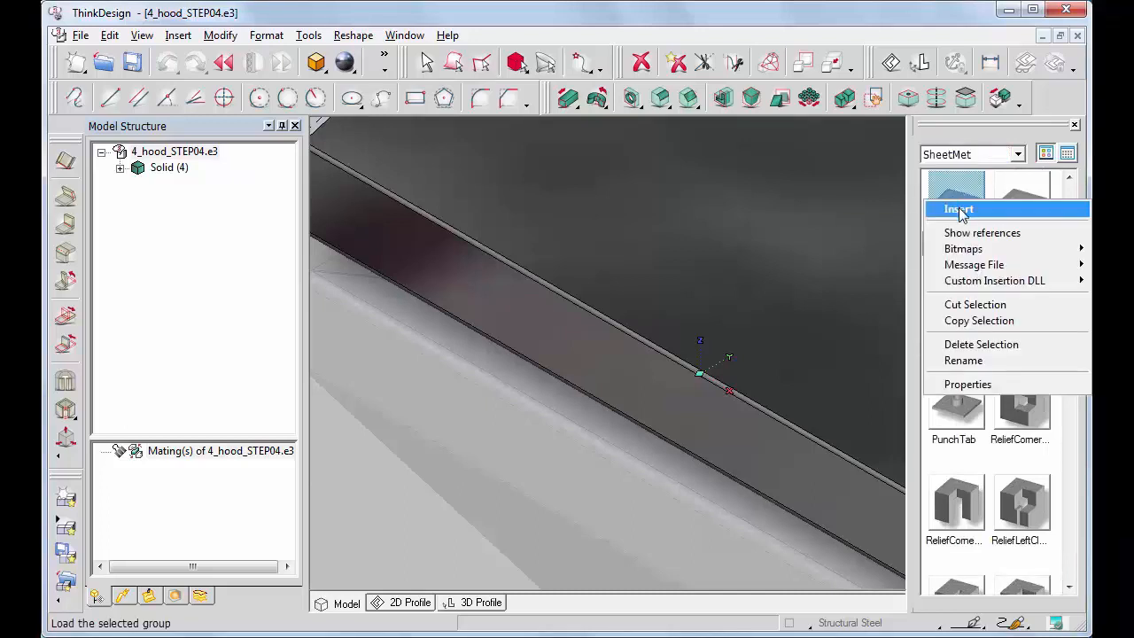
pyautogui.click(962, 208)
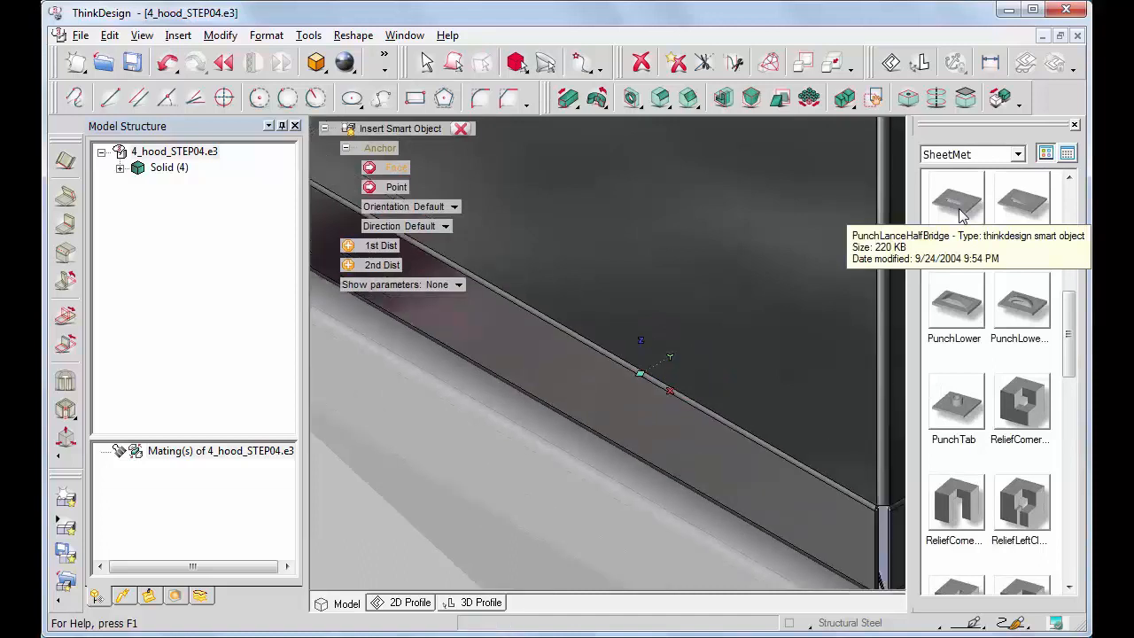
pyautogui.click(677, 423)
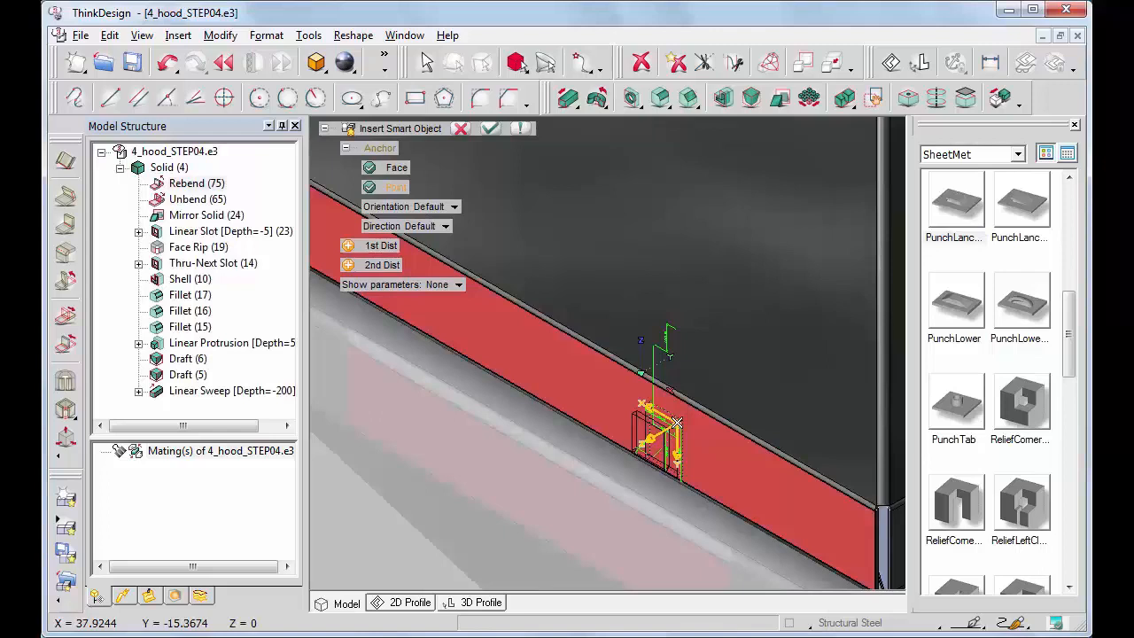
# Set the punch's direction option to Align Z and rotate it about Z to 270 degrees
pyautogui.click(447, 228)
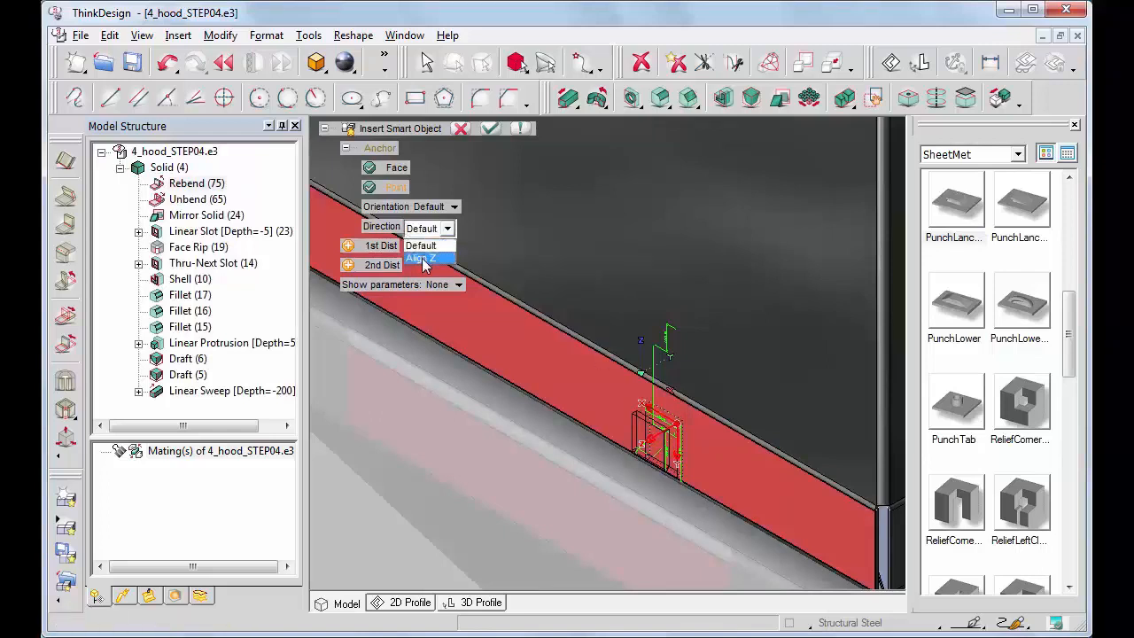
pyautogui.click(423, 258)
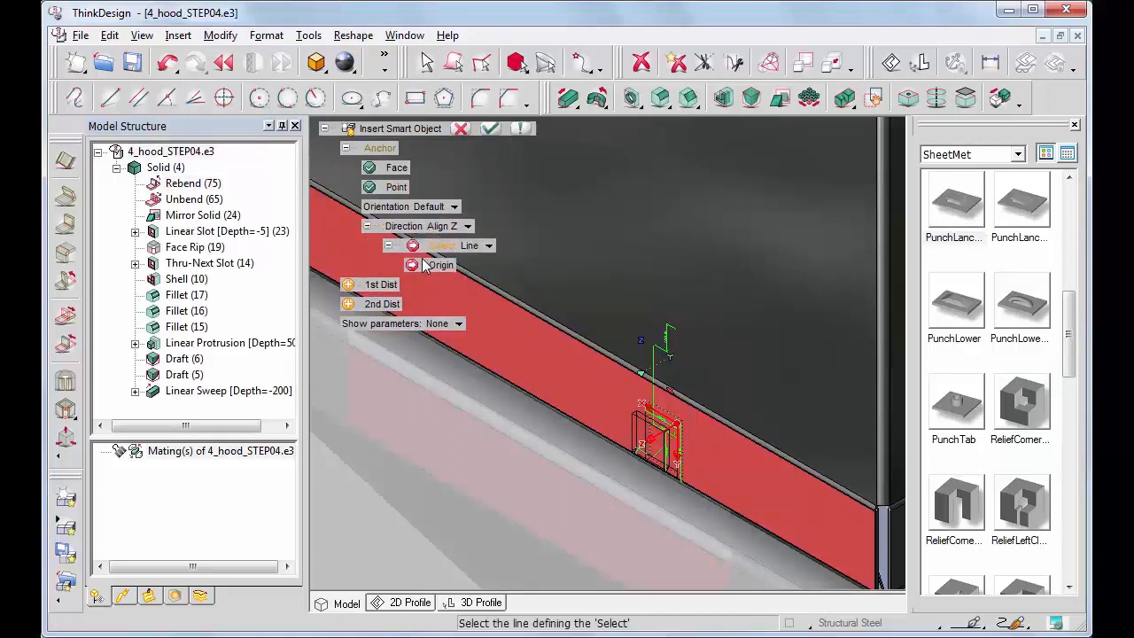
pyautogui.moveTo(645, 405); pyautogui.dragTo(664, 402)
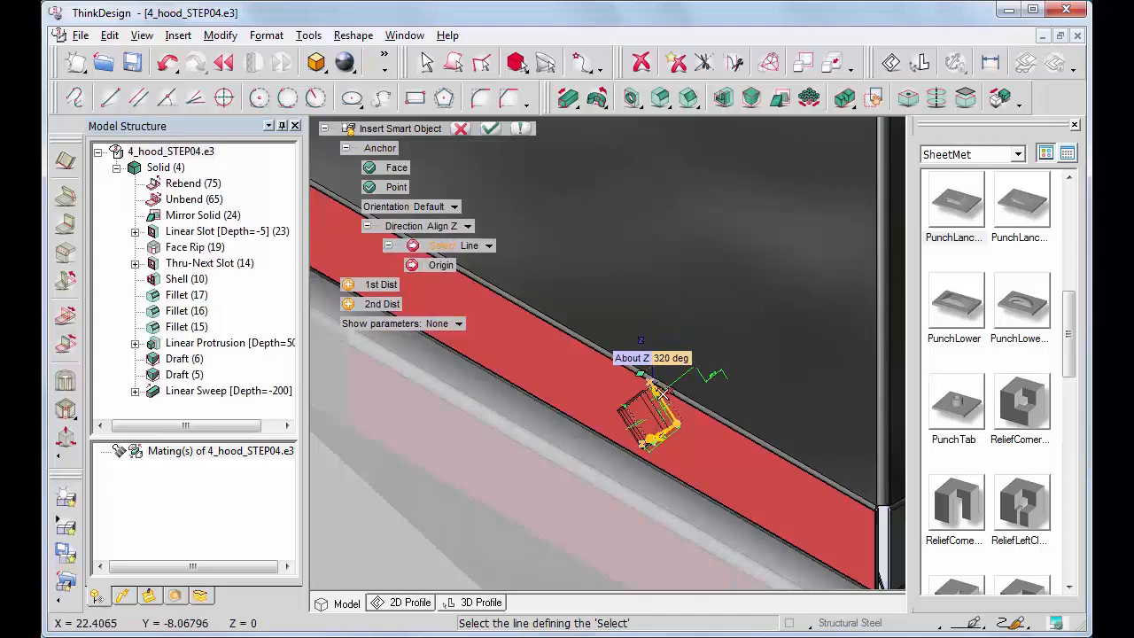
pyautogui.click(663, 358)
pyautogui.write('270')
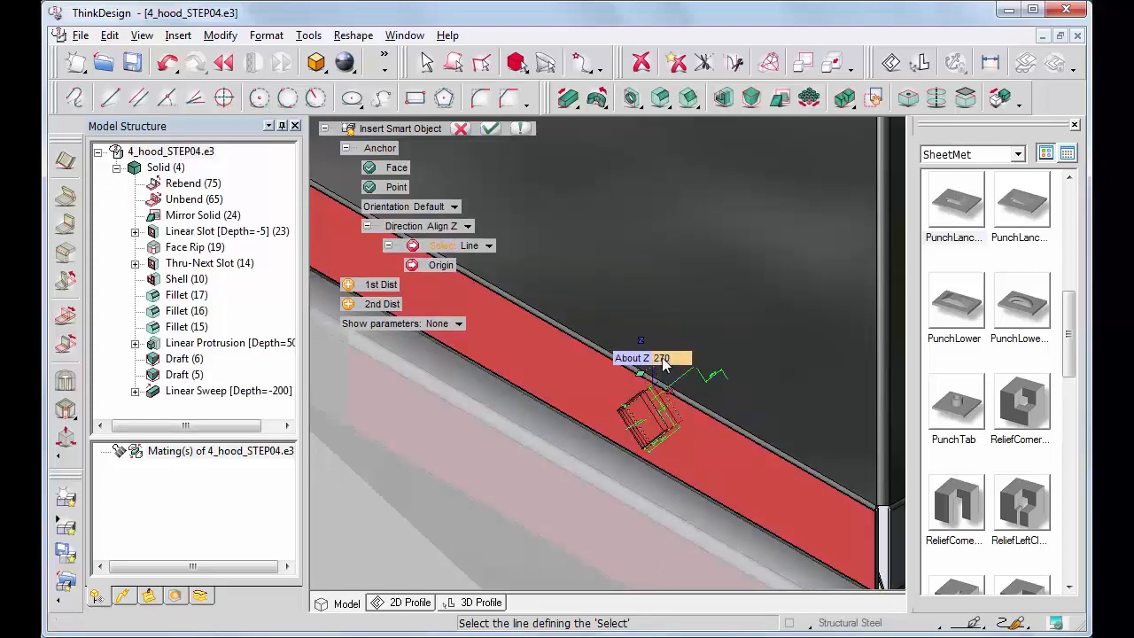
pyautogui.press('Return')
pyautogui.click(480, 311)
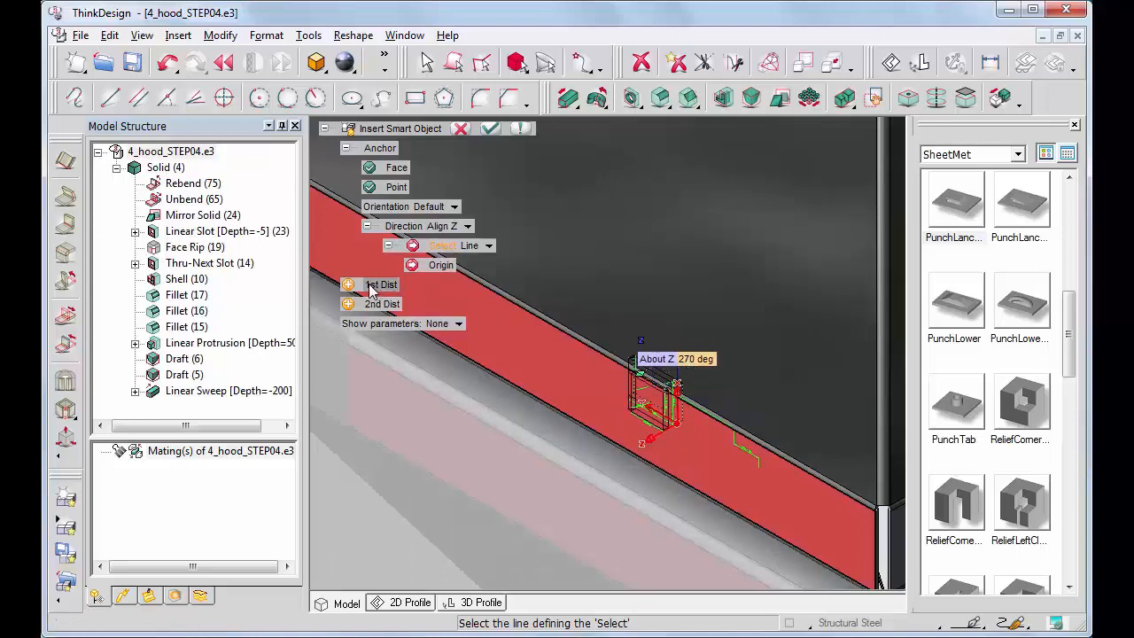
# Reference the punch's first distance to the flange's lower edge and its second distance to the vertical edge at the corner
pyautogui.click(370, 288)
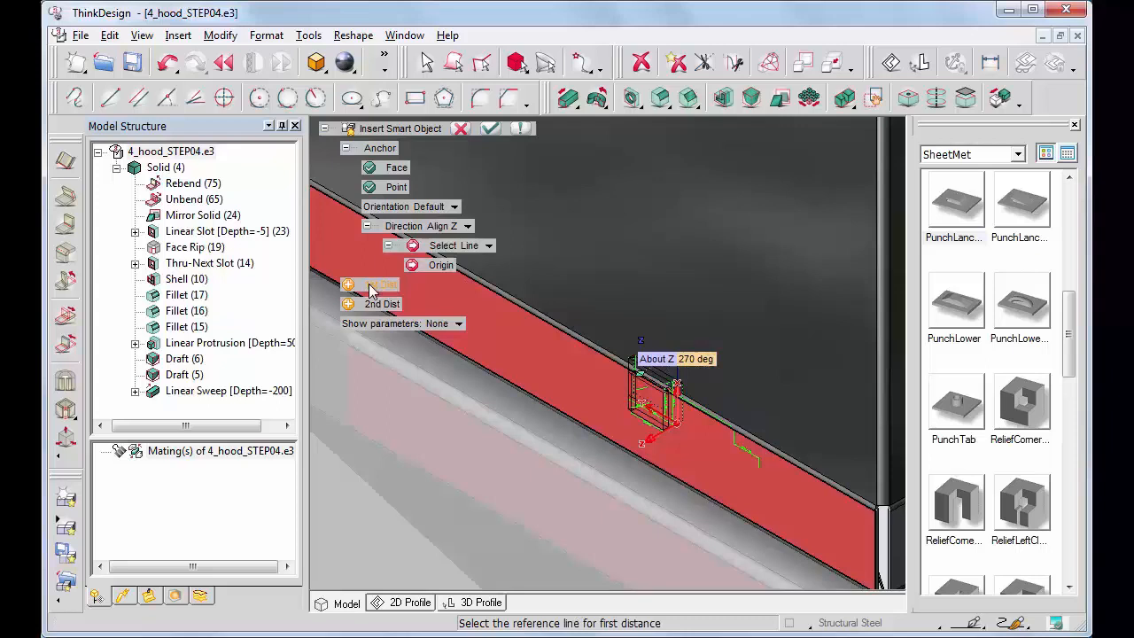
pyautogui.click(634, 453)
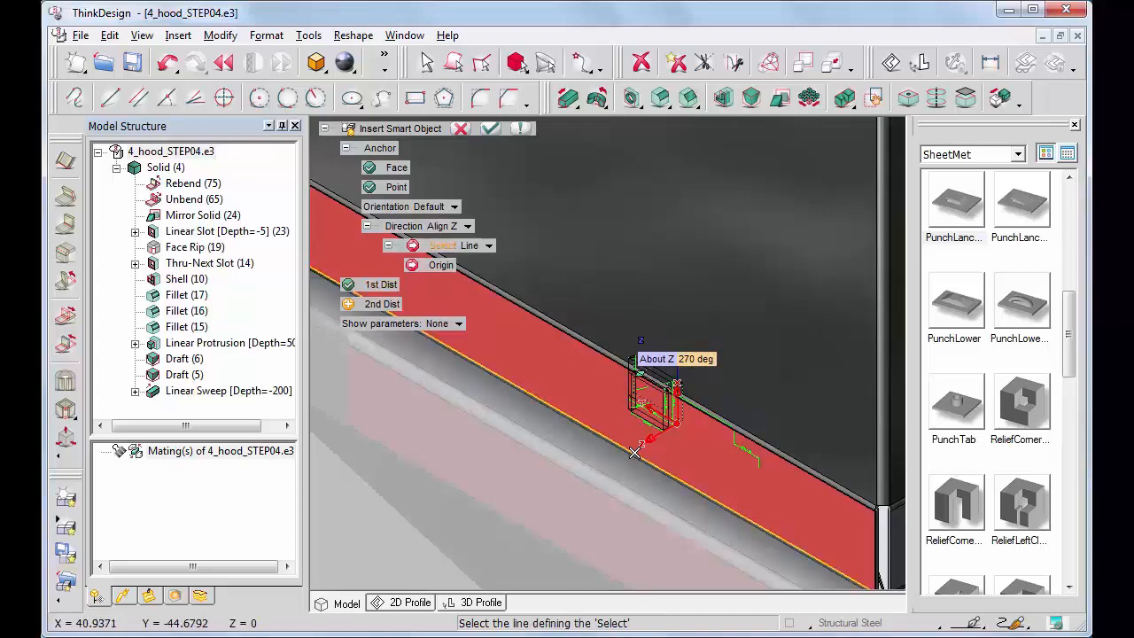
pyautogui.click(372, 307)
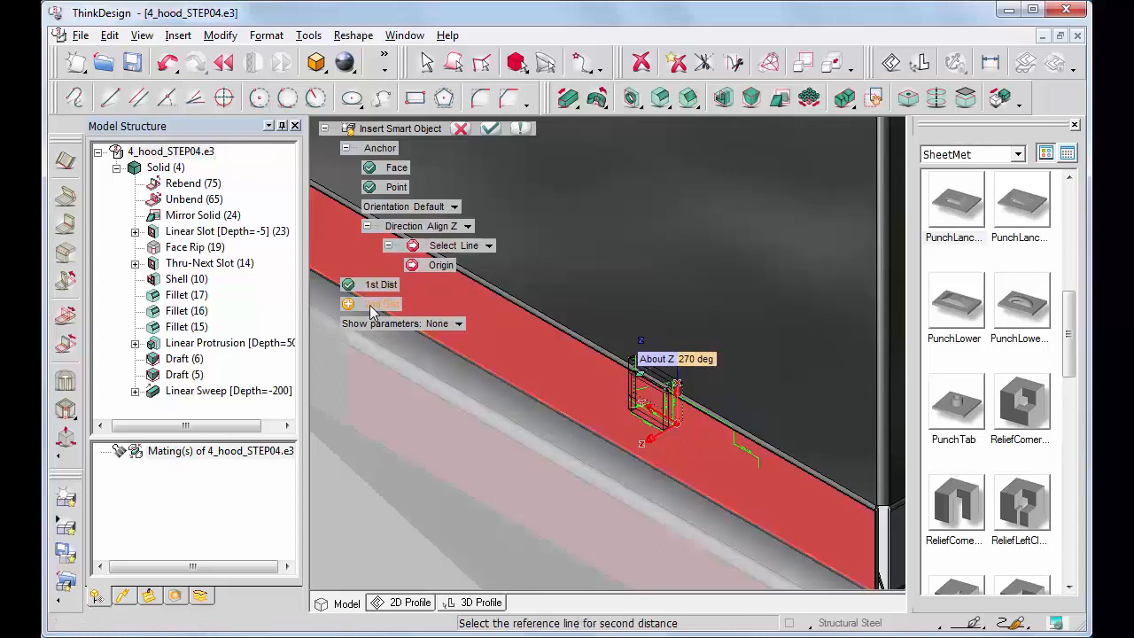
pyautogui.click(876, 545)
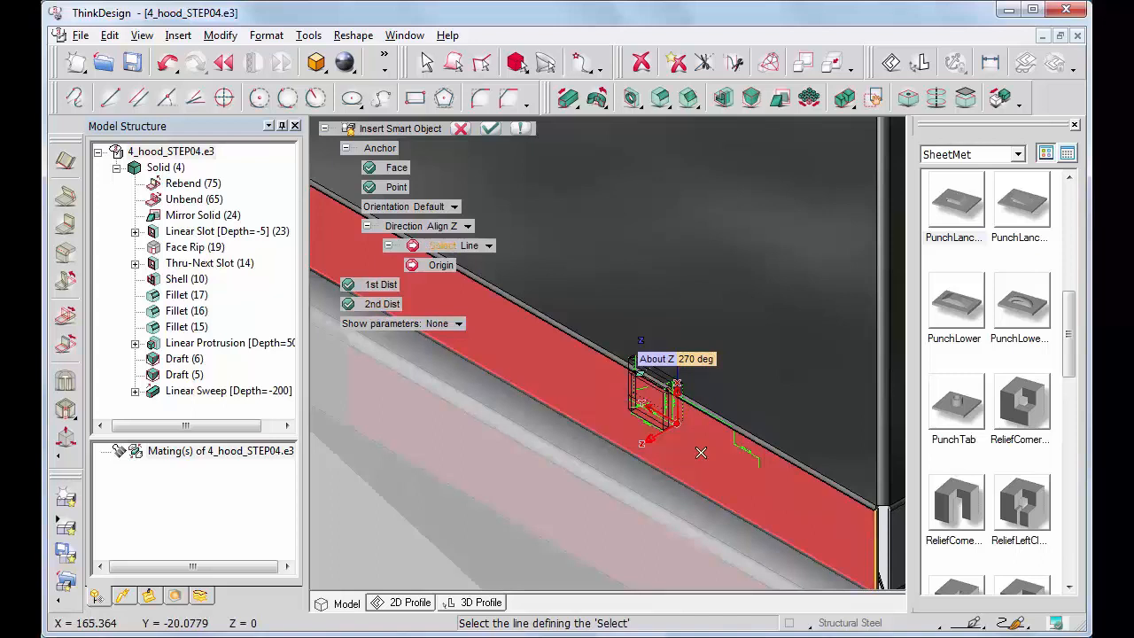
# Show the punch's 2D Profile parameters and set 1st Dist to 10 mm and 2nd Dist to 50 mm
pyautogui.click(459, 326)
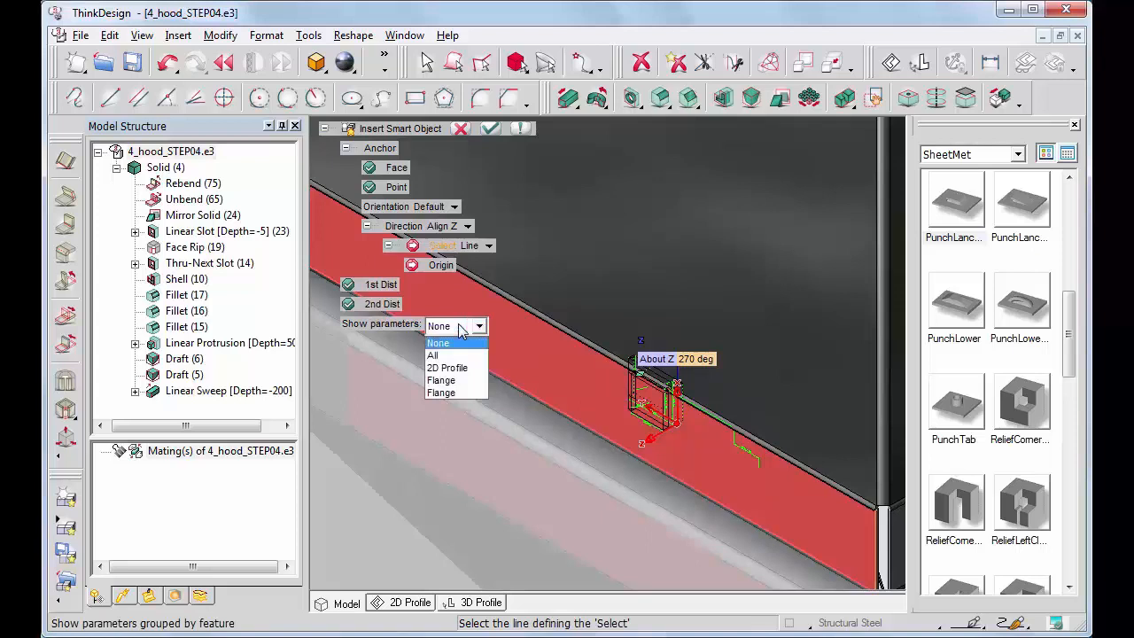
pyautogui.click(448, 368)
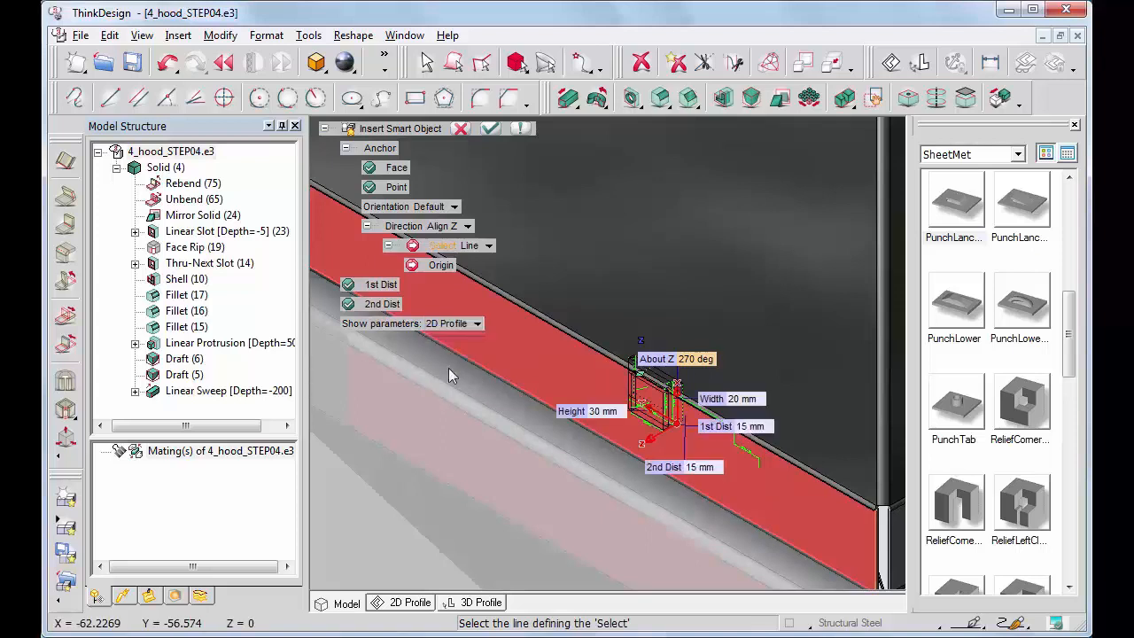
pyautogui.click(742, 428)
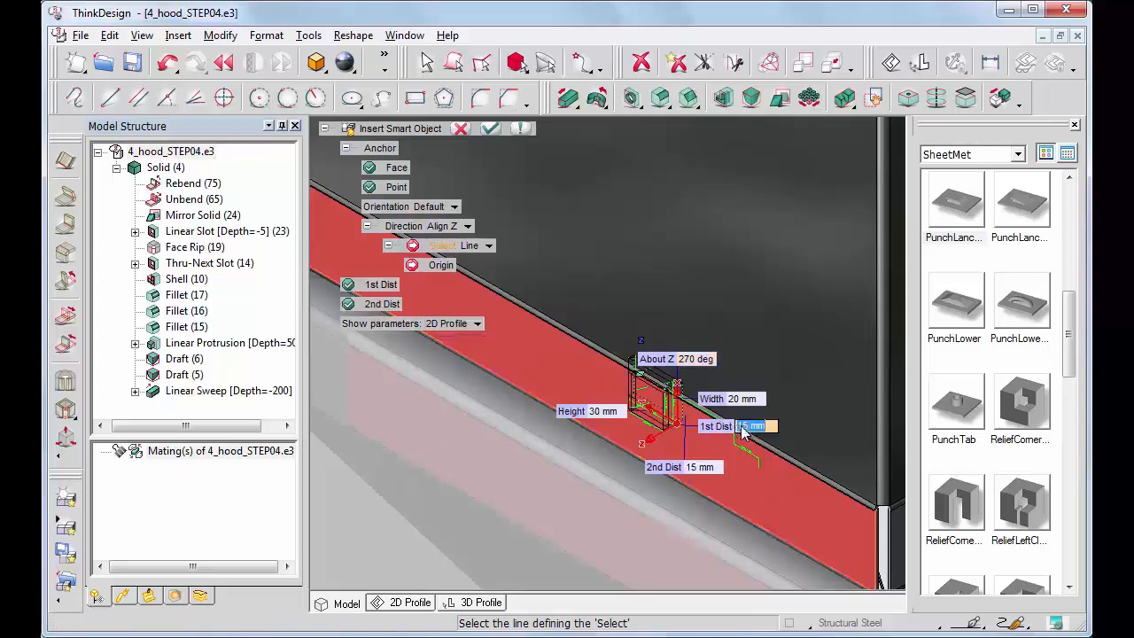
pyautogui.write('10')
pyautogui.press('Return')
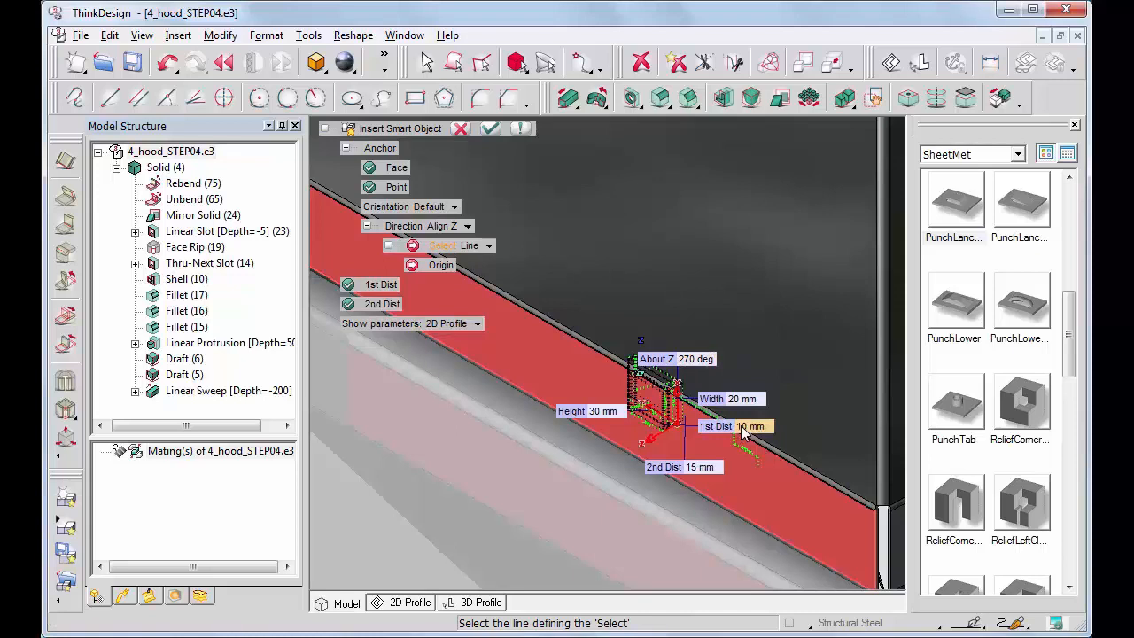
pyautogui.click(696, 468)
pyautogui.write('50')
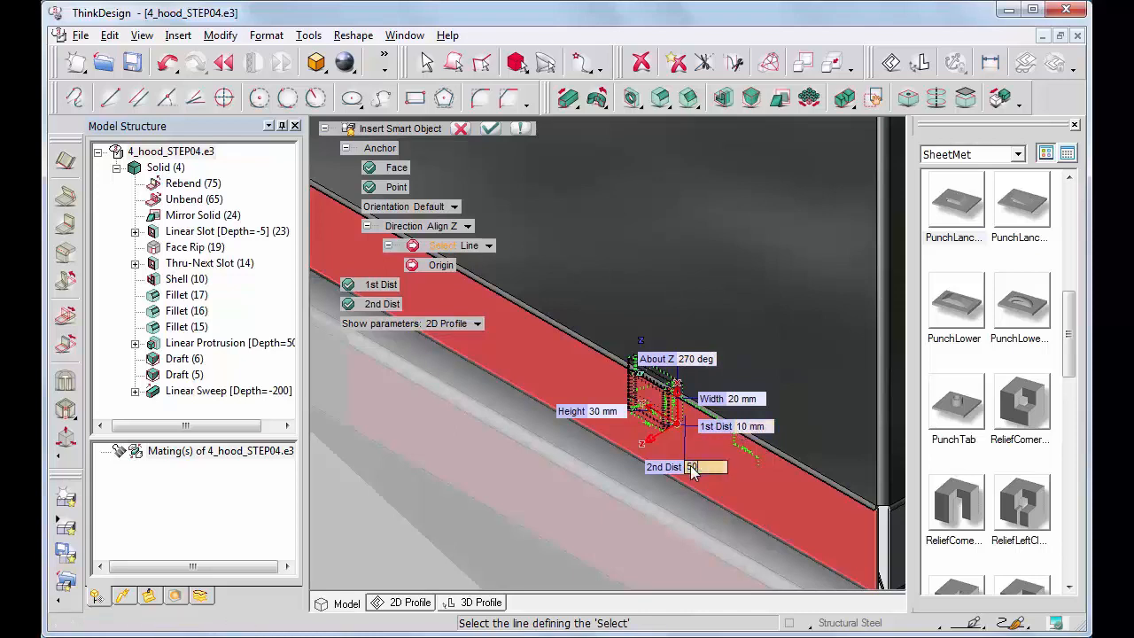
pyautogui.press('Return')
# Show the second Flange parameter group, set Inner Radius to 1 mm and 2nd Length to 25 mm, and complete the punch on the base flange
pyautogui.click(478, 324)
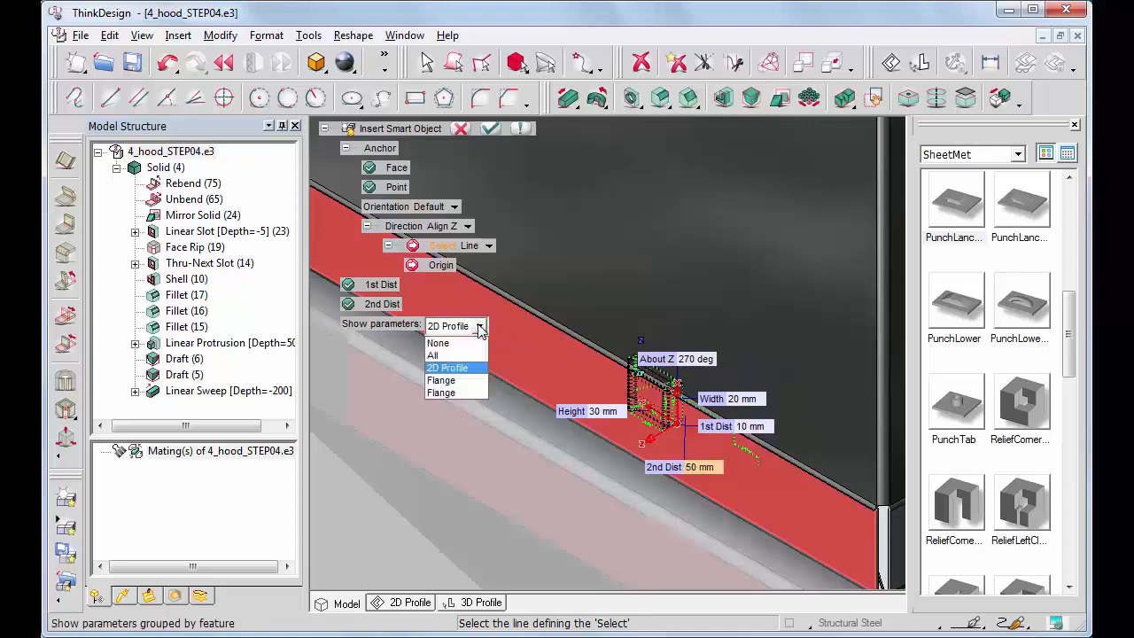
pyautogui.click(443, 393)
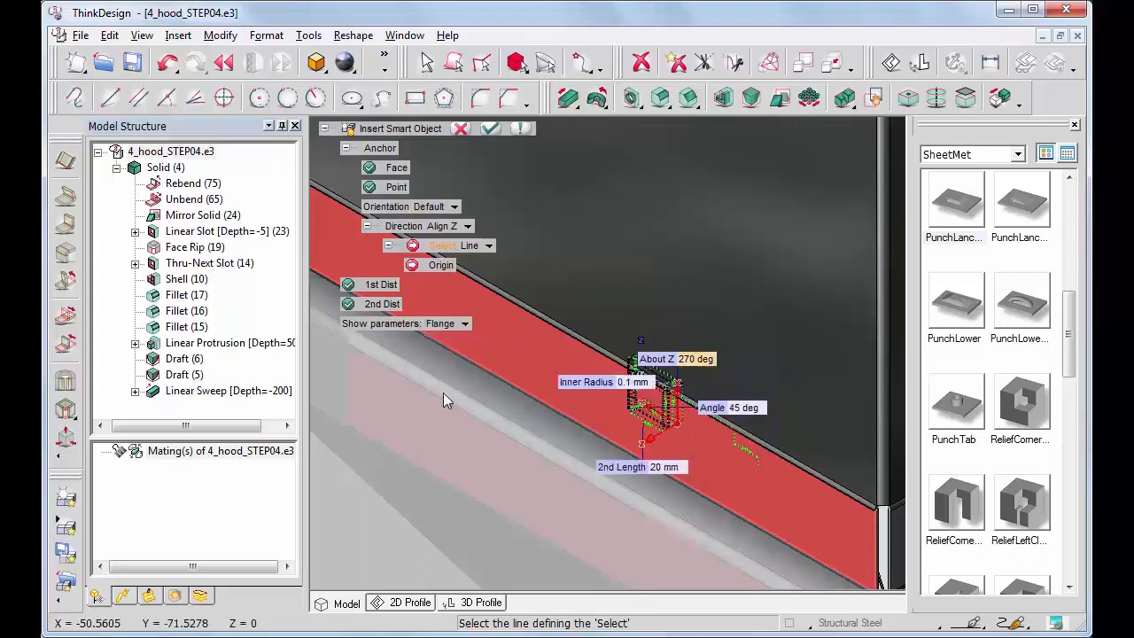
pyautogui.click(623, 383)
pyautogui.write('1')
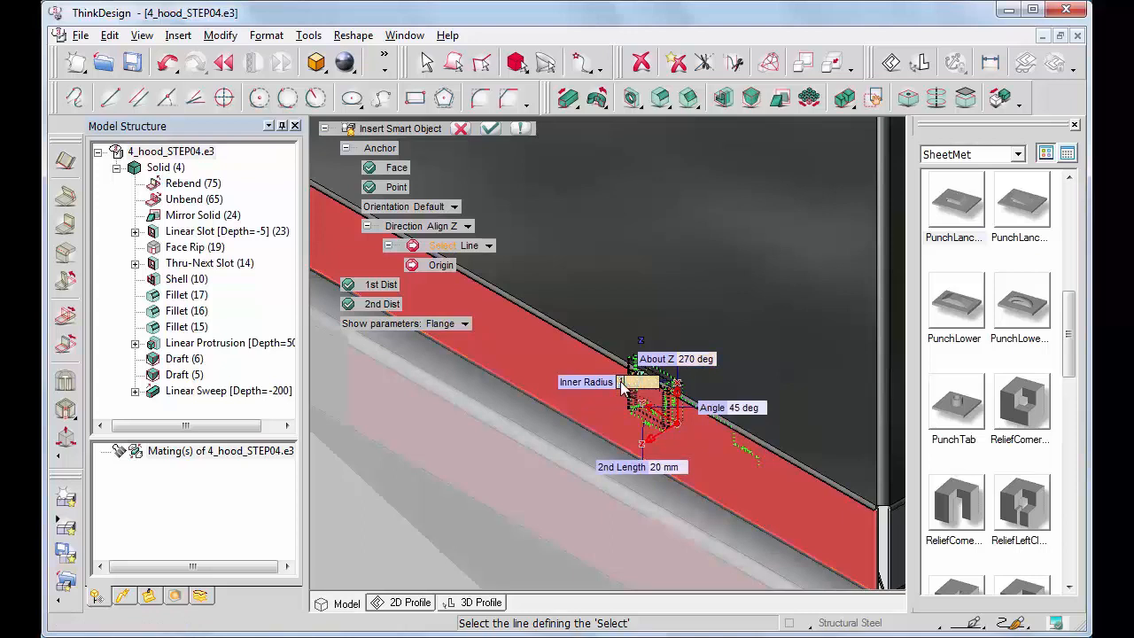
pyautogui.press('Return')
pyautogui.click(658, 469)
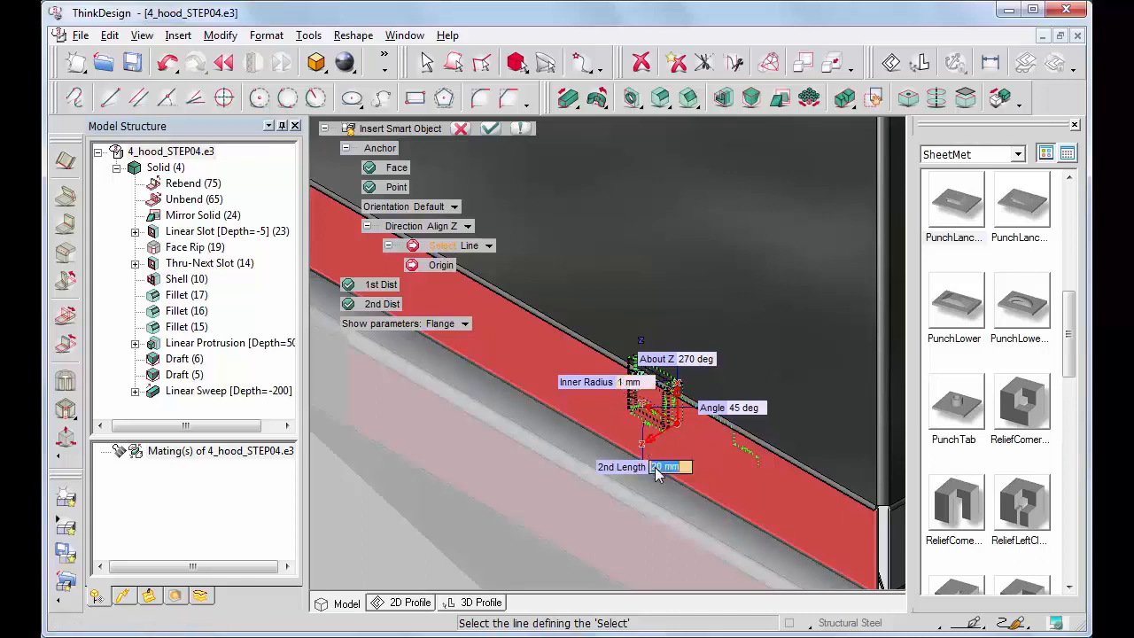
pyautogui.write('25')
pyautogui.press('Return')
pyautogui.click(490, 128)
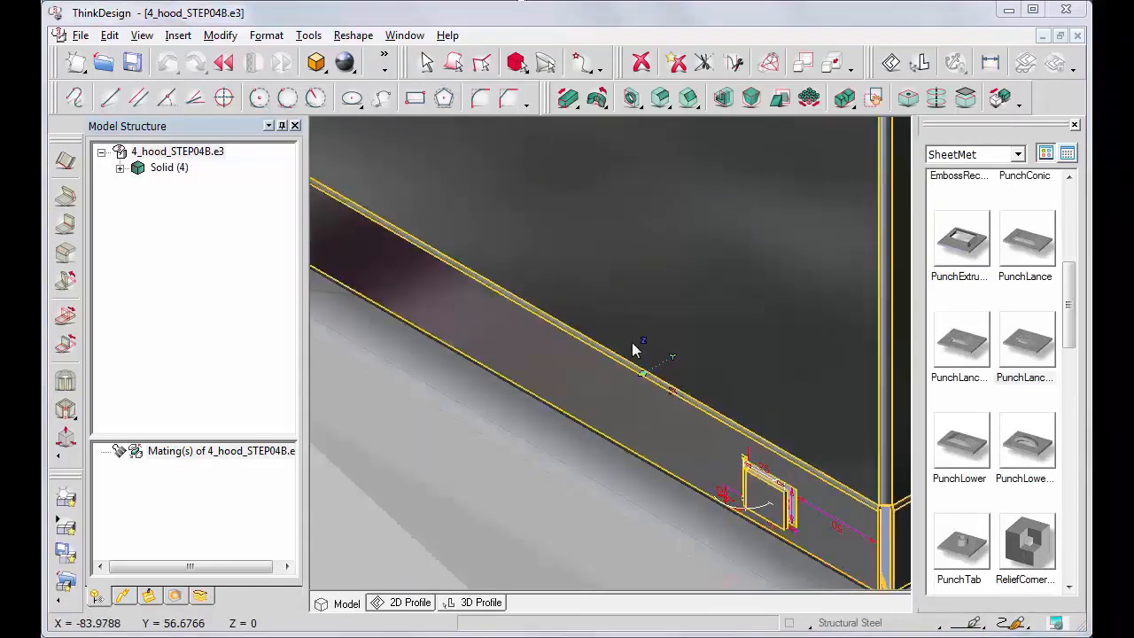
# Disable Bend Reliefs in the sheet metal properties of the hood solid
pyautogui.click(644, 374)
pyautogui.click(906, 584)
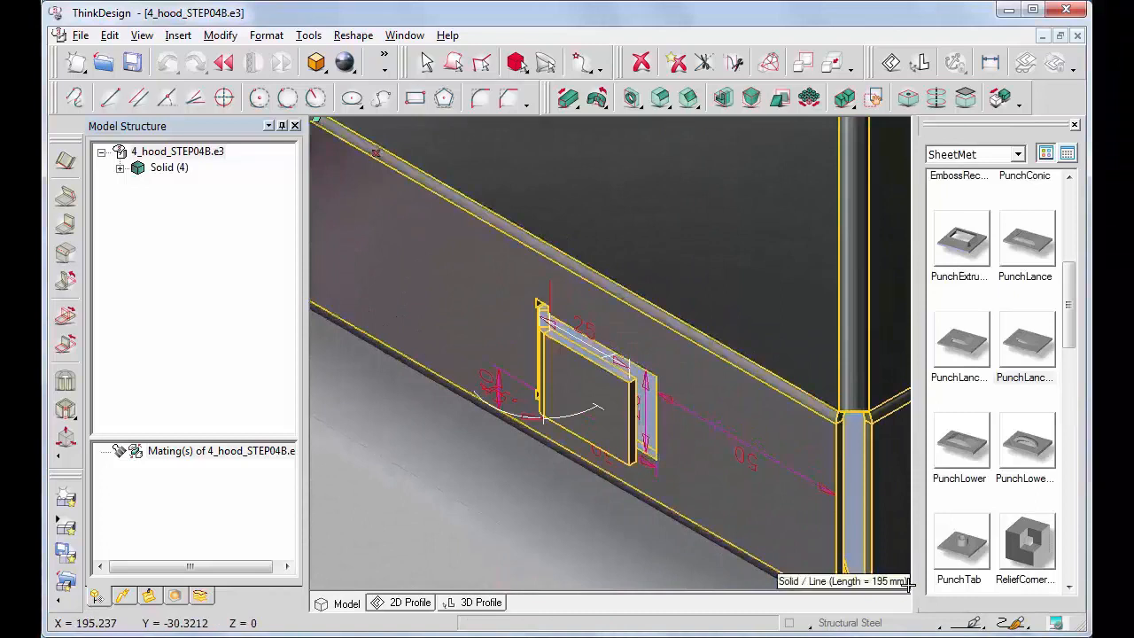
pyautogui.moveTo(908, 585); pyautogui.dragTo(909, 548, button='middle')
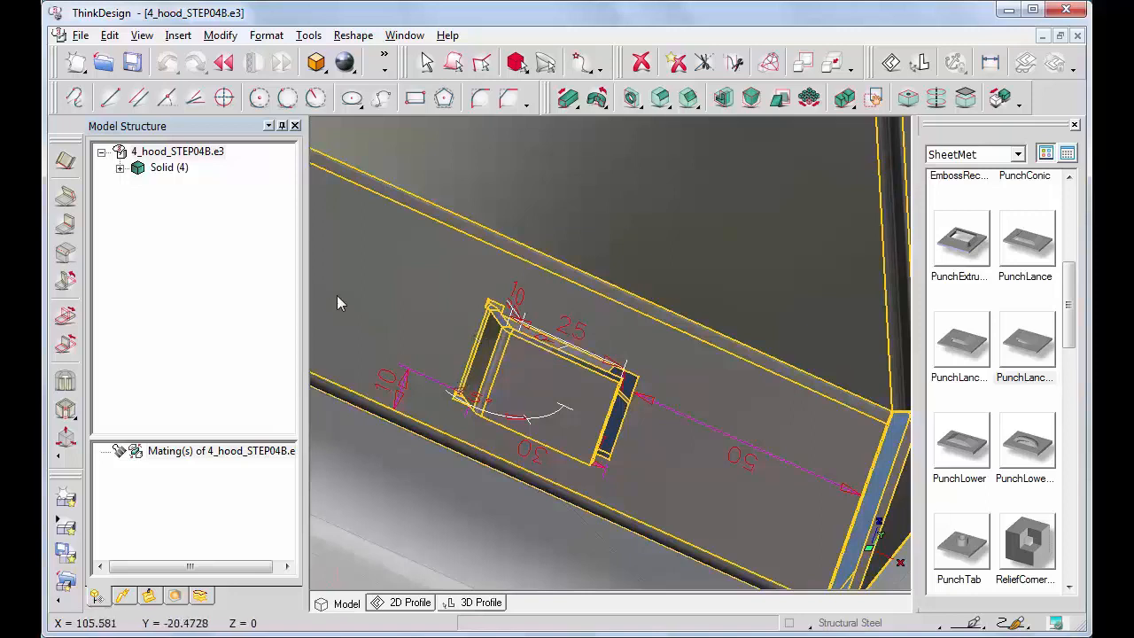
pyautogui.click(157, 170)
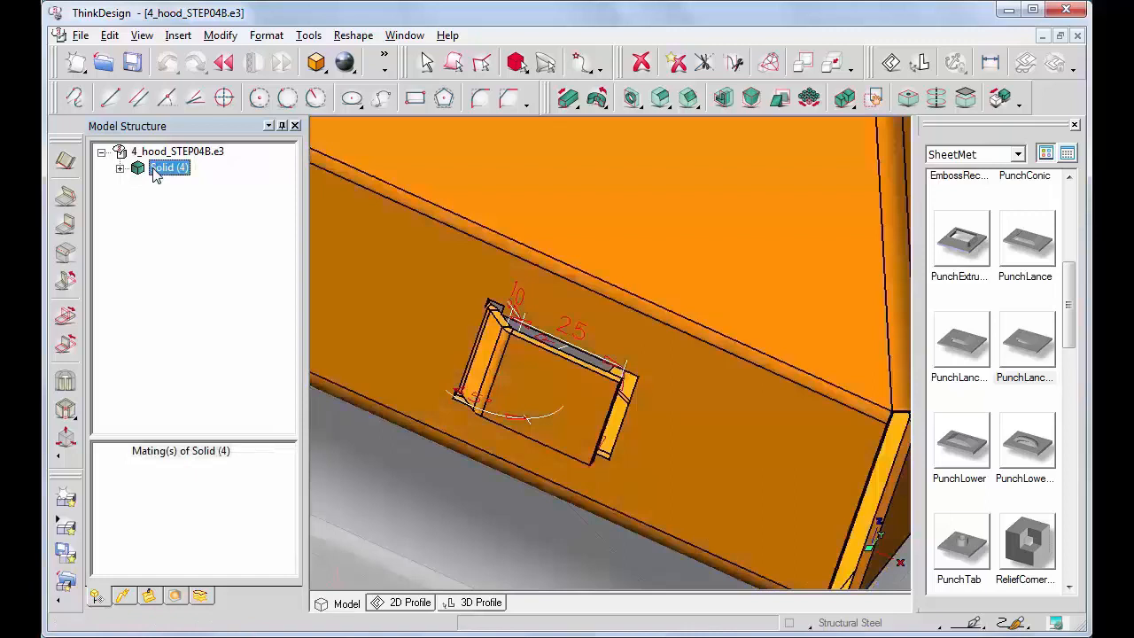
pyautogui.rightClick(157, 170)
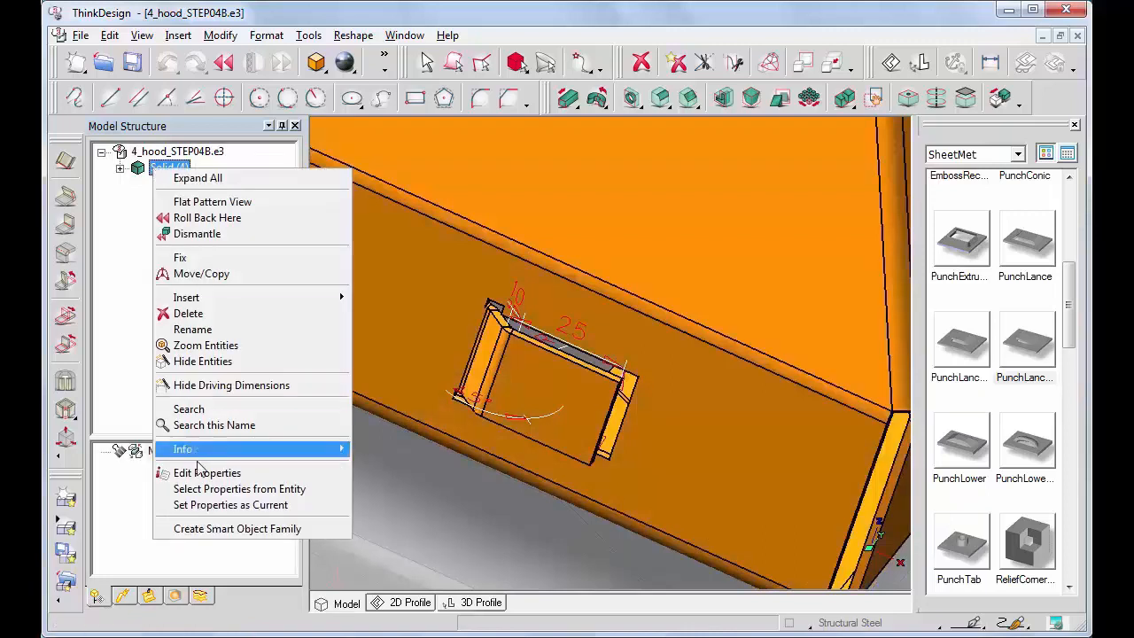
pyautogui.click(200, 471)
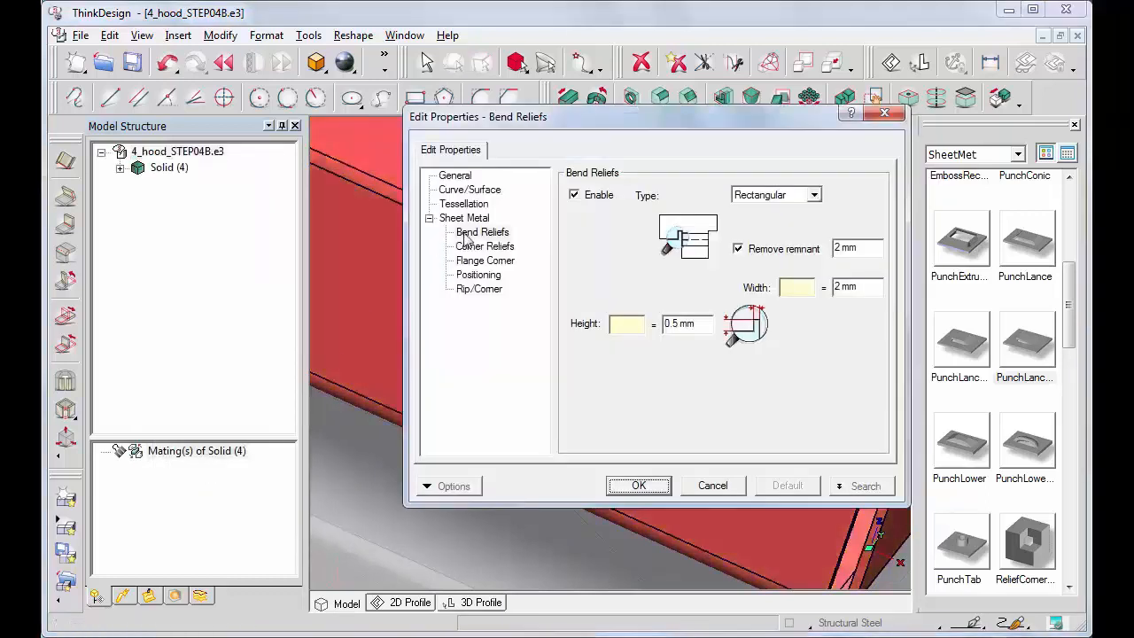
pyautogui.click(465, 236)
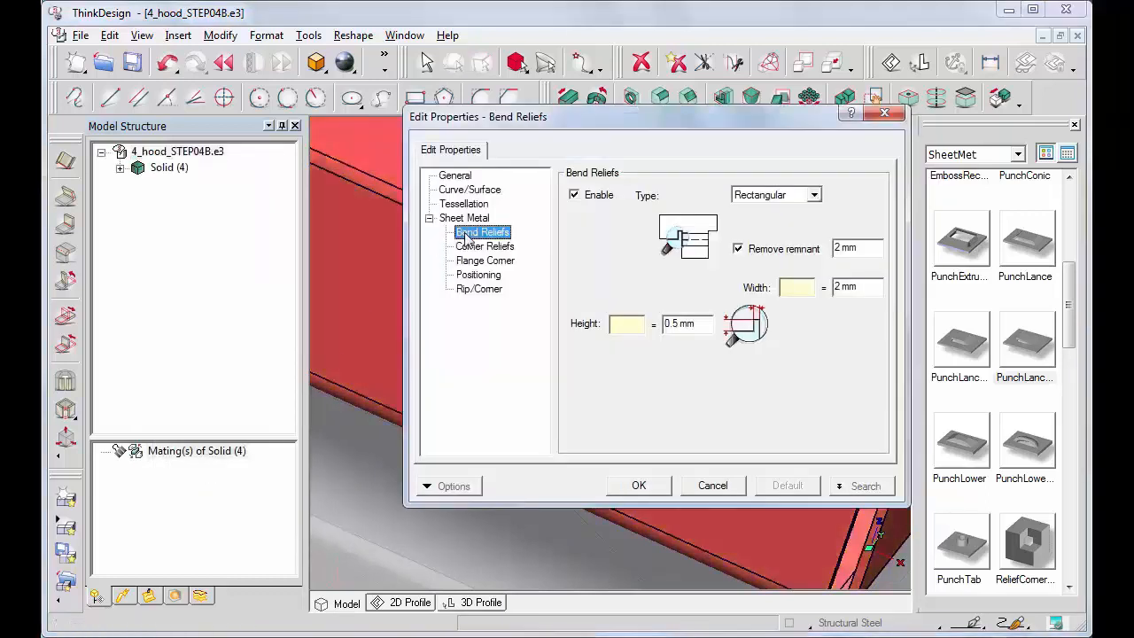
pyautogui.click(574, 195)
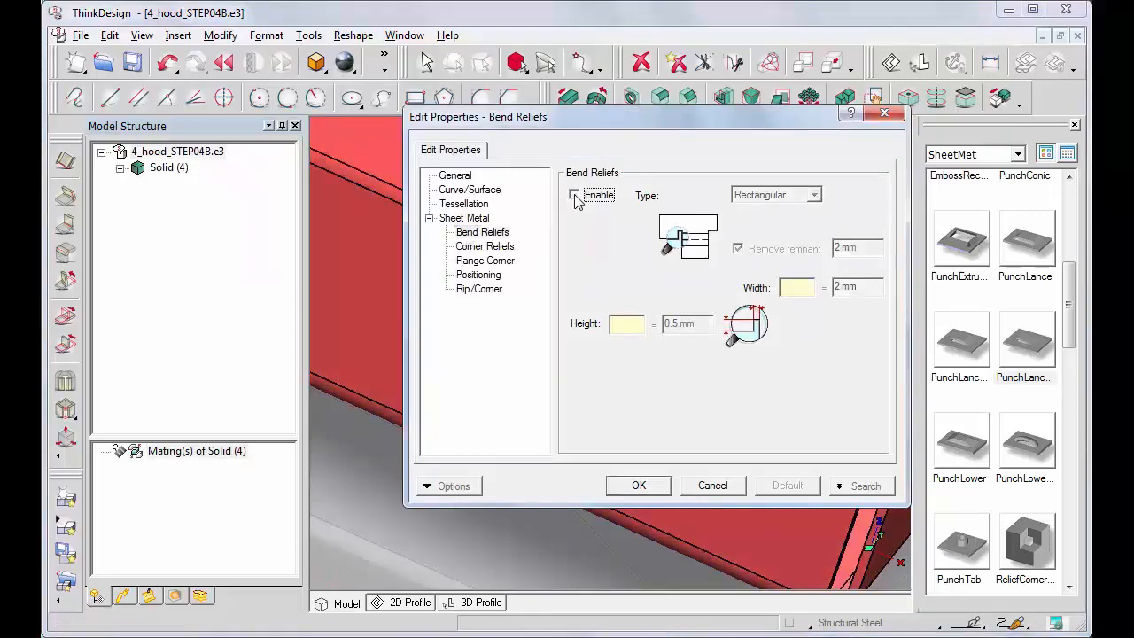
pyautogui.click(639, 485)
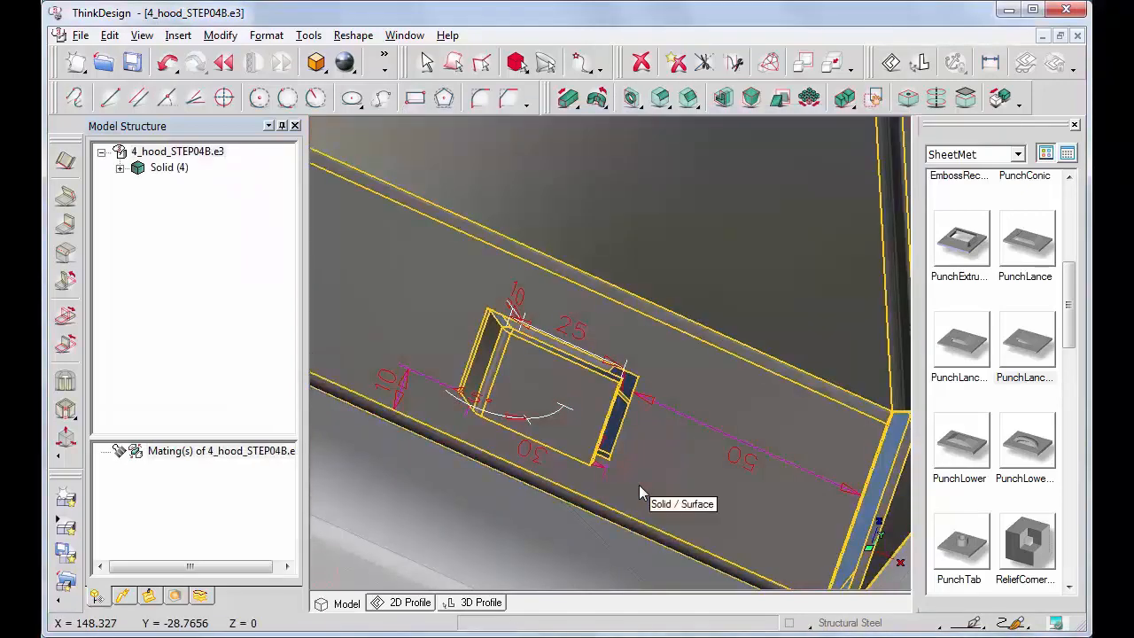
# Start inserting another lance punch smart object from the SheetMet library, anchoring its face and point on the middle of the hood's sloped side face
pyautogui.press('F3')
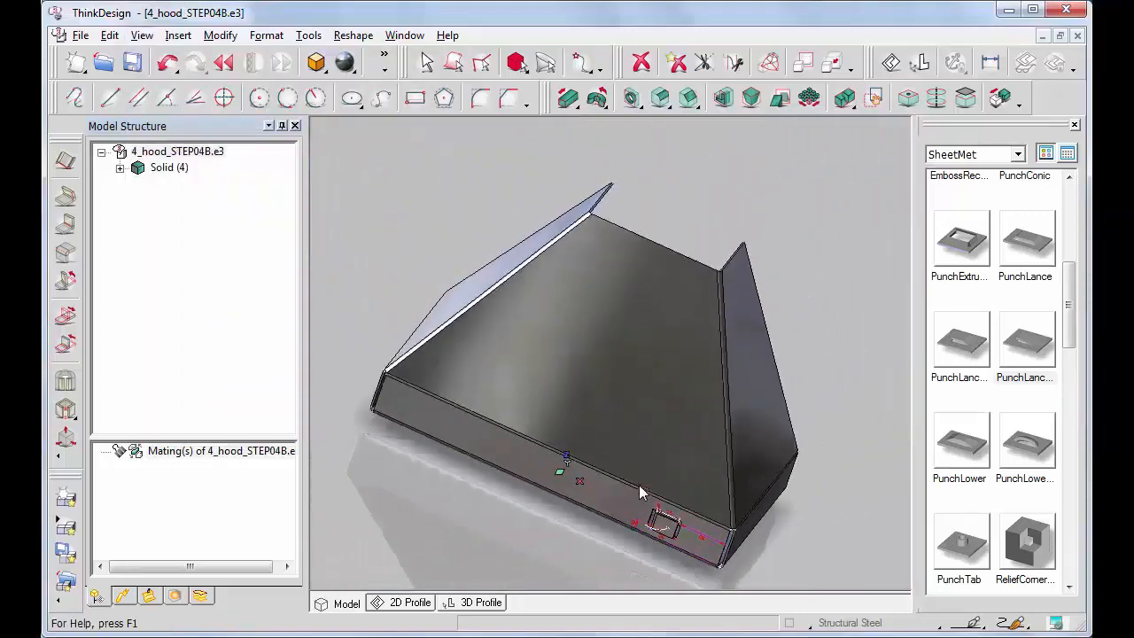
pyautogui.click(140, 36)
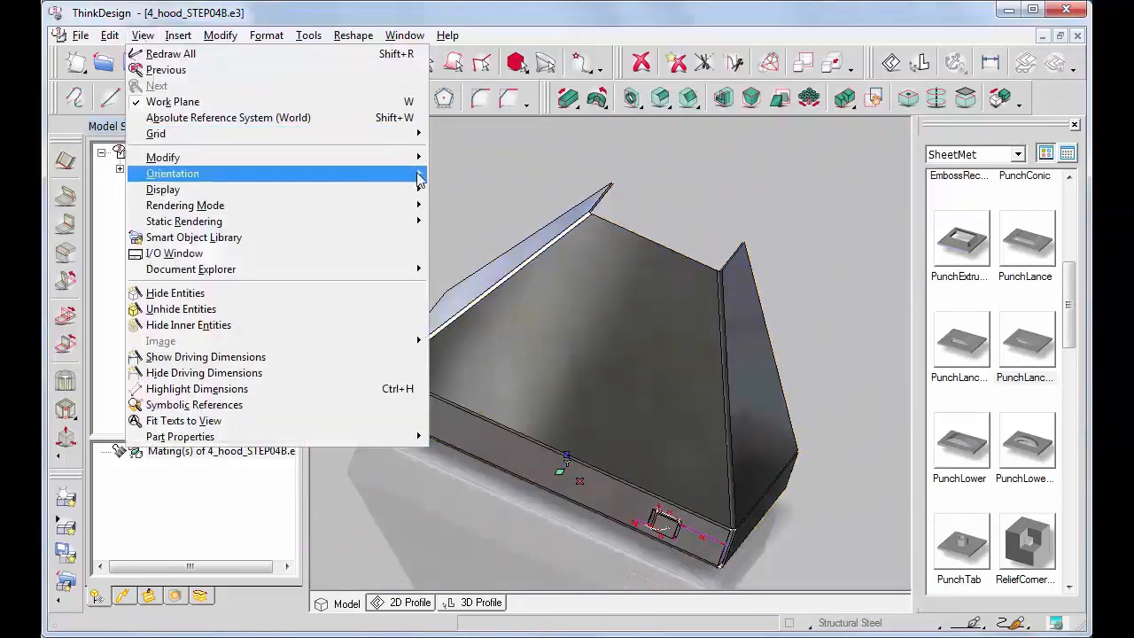
pyautogui.moveTo(421, 178)
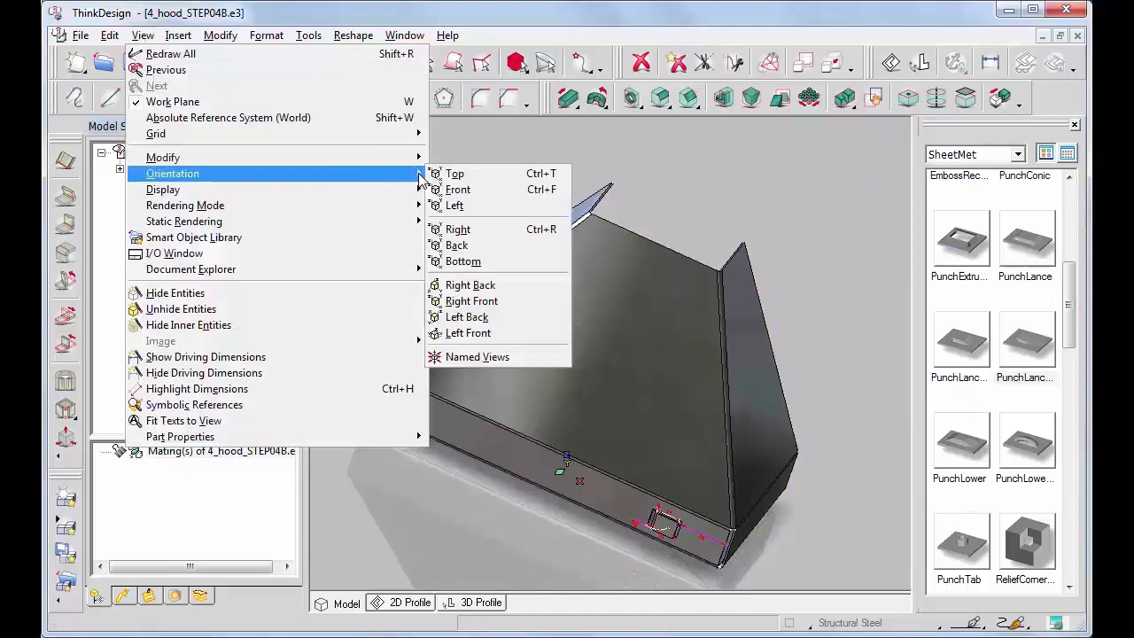
pyautogui.click(470, 357)
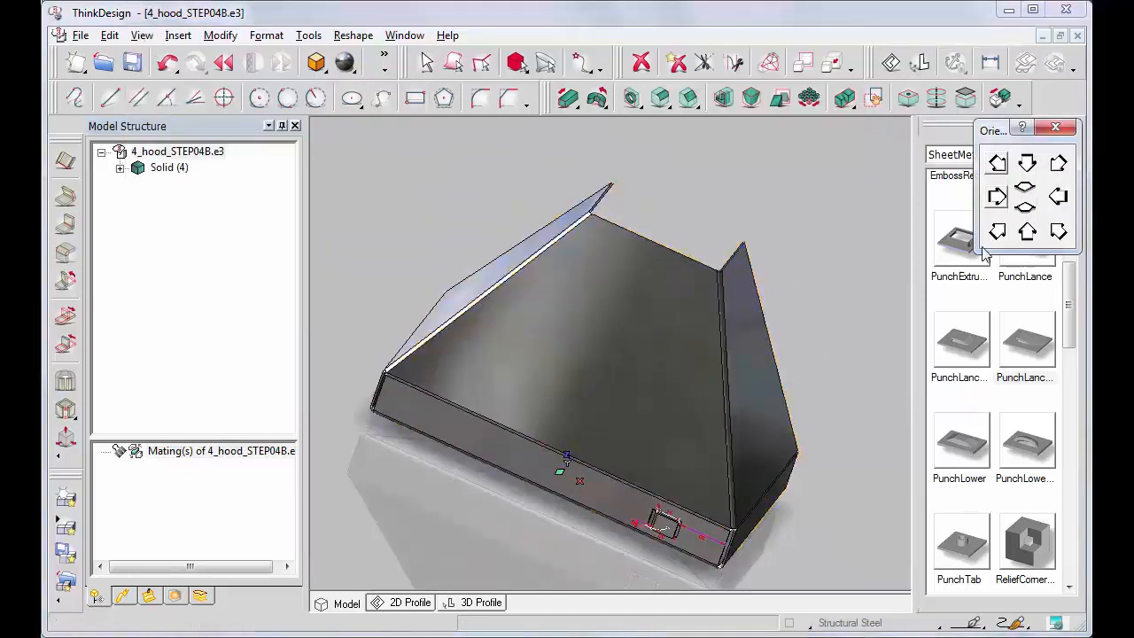
pyautogui.click(1059, 231)
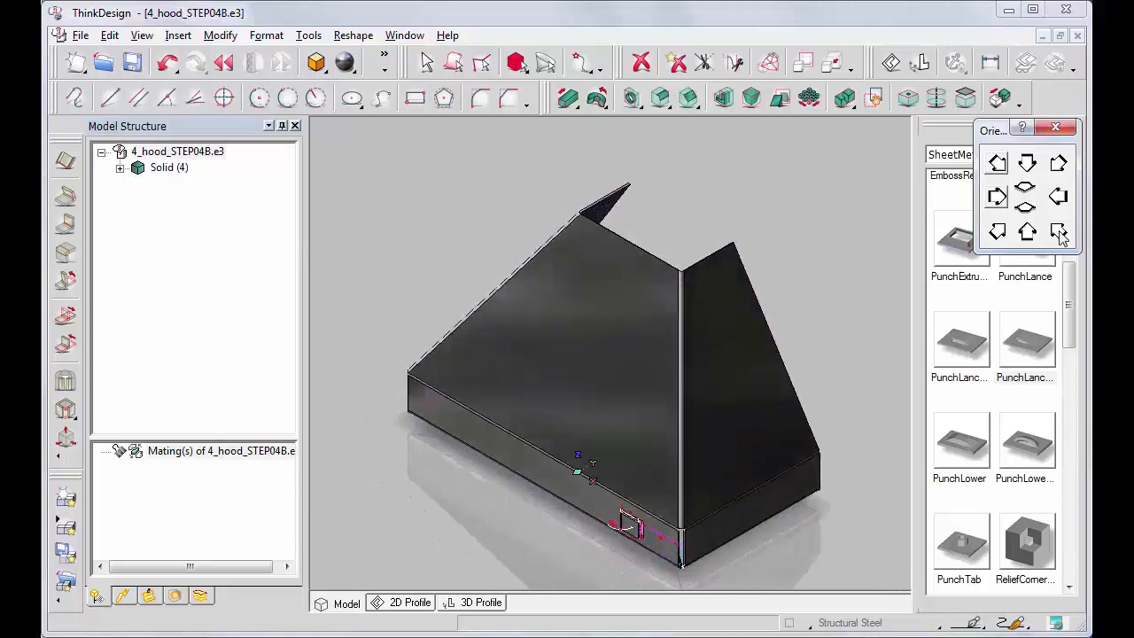
pyautogui.click(1055, 128)
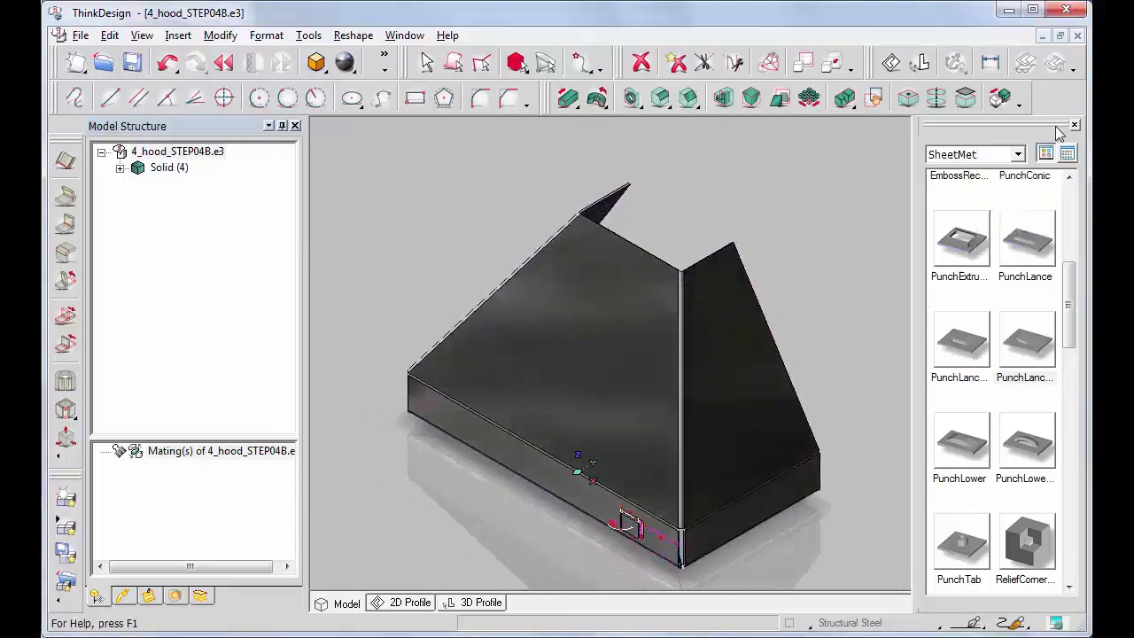
pyautogui.rightClick(1026, 344)
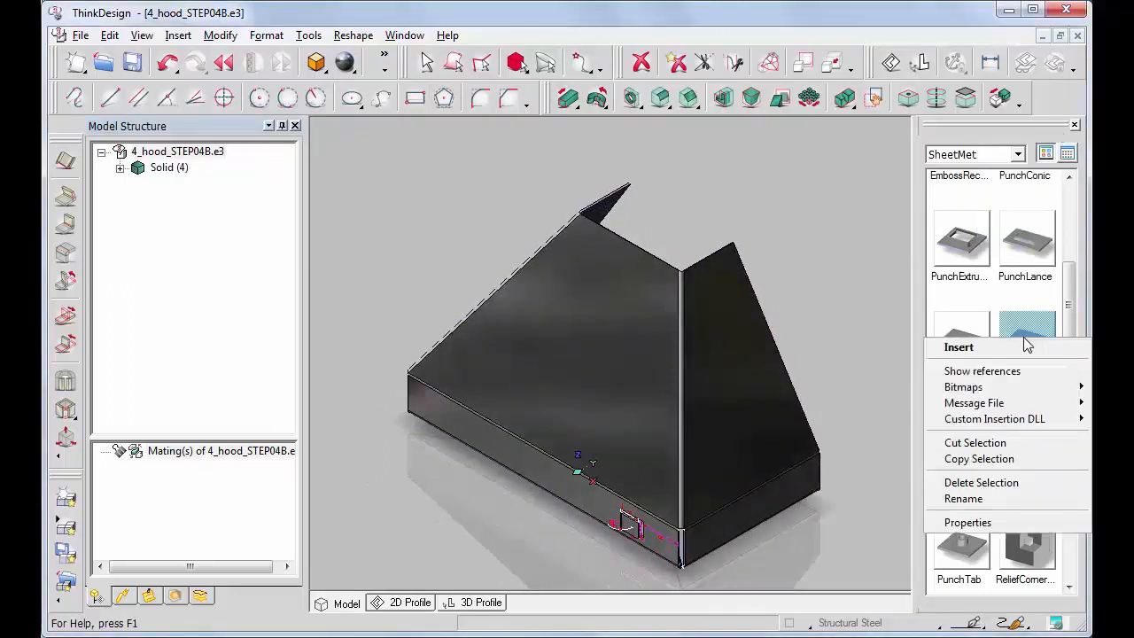
pyautogui.click(961, 348)
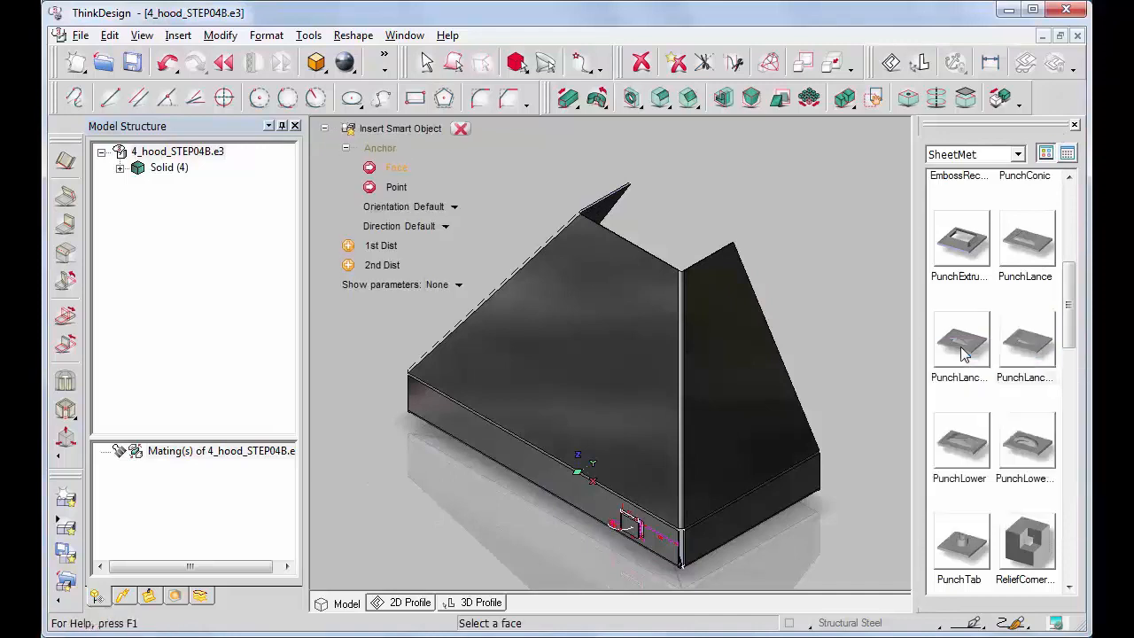
pyautogui.click(742, 376)
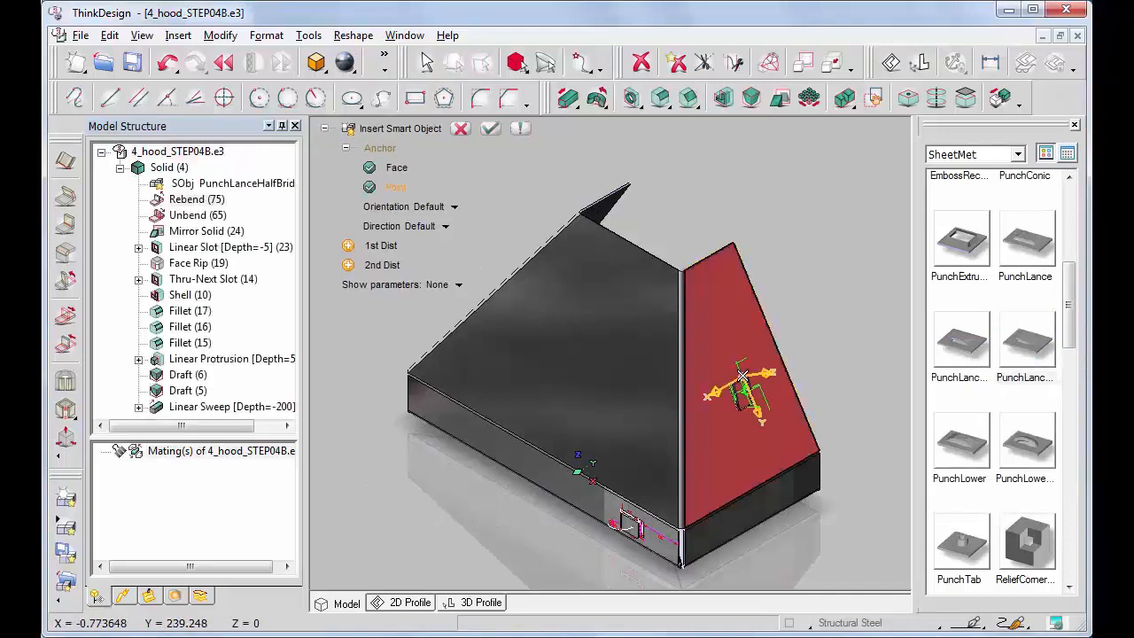
pyautogui.click(743, 375)
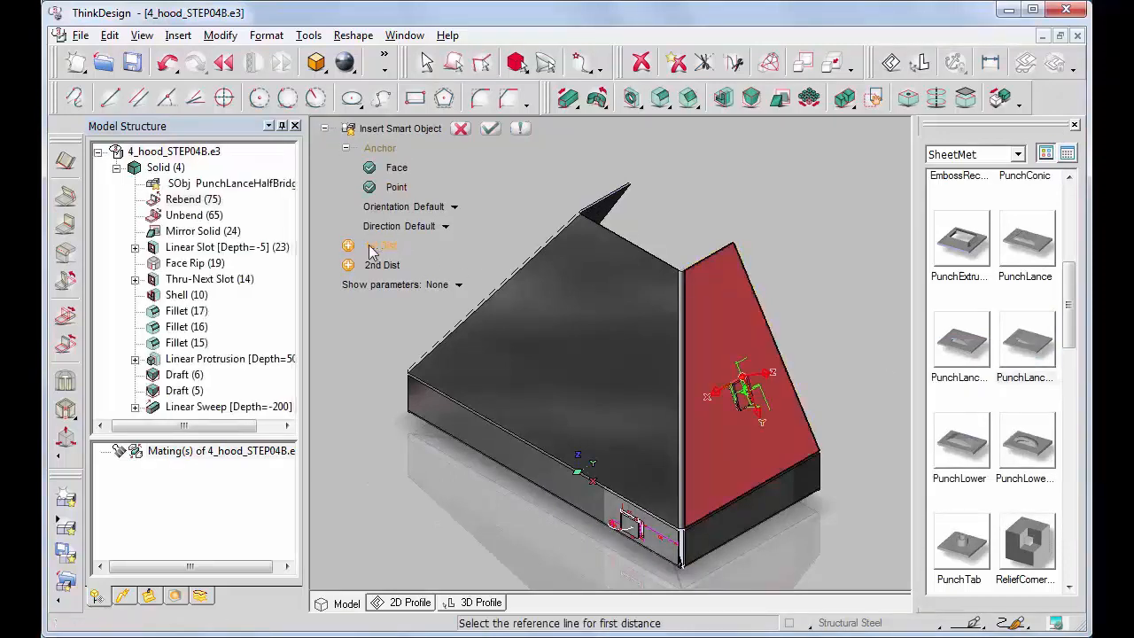
# Reference the punch's 1st Dist to the side face's slanted outer edge at 50 mm and its 2nd Dist to the top edge at 150 mm
pyautogui.click(744, 269)
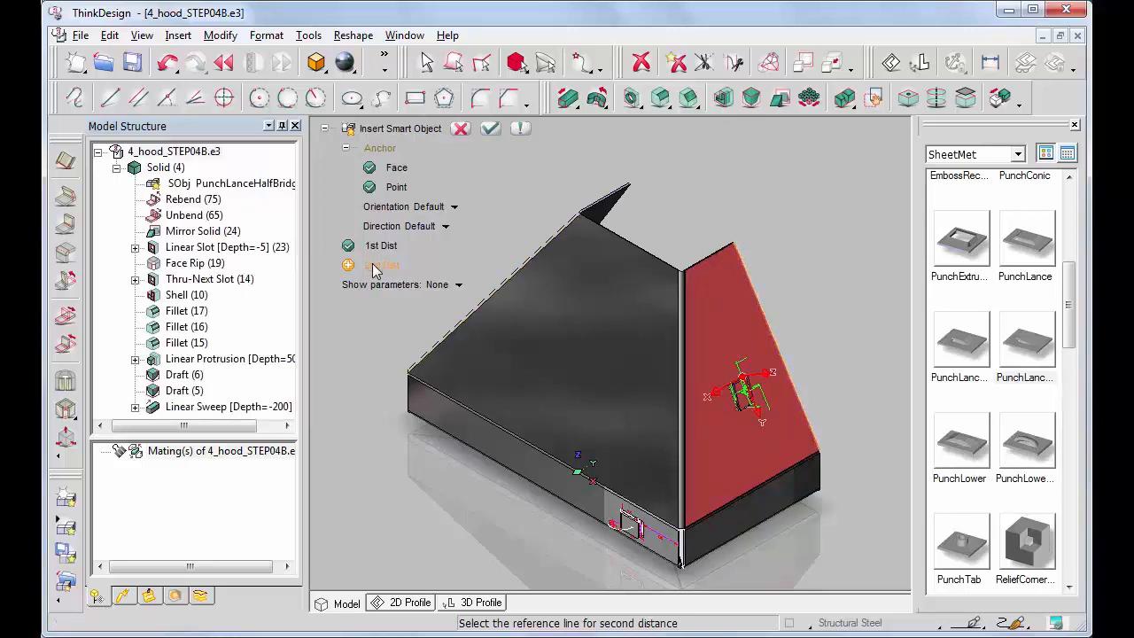
pyautogui.click(719, 250)
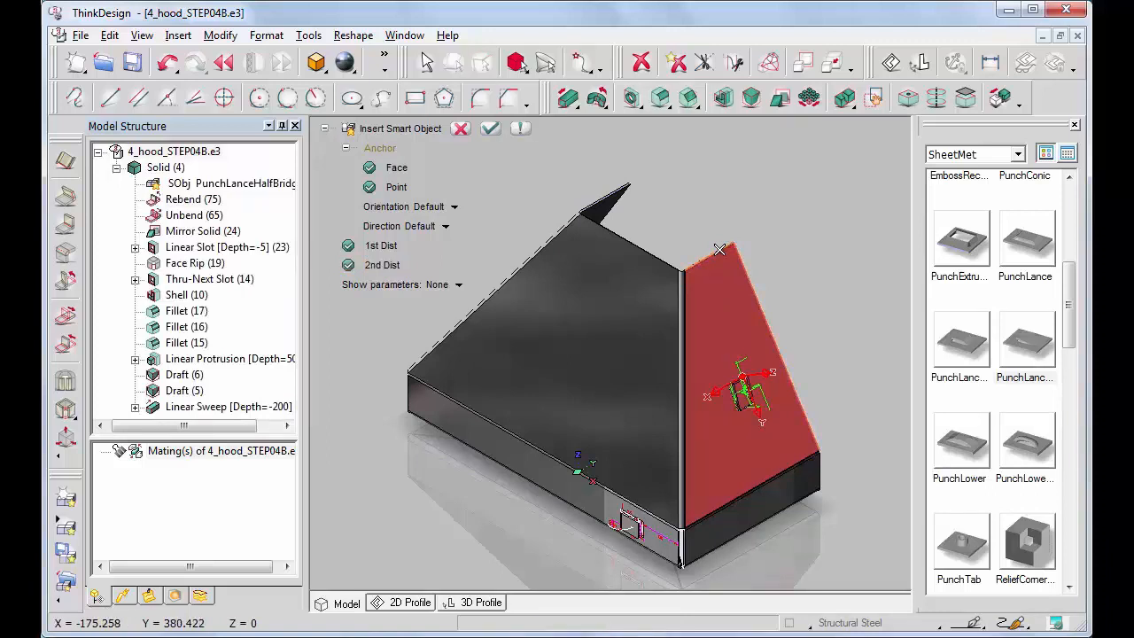
pyautogui.click(459, 292)
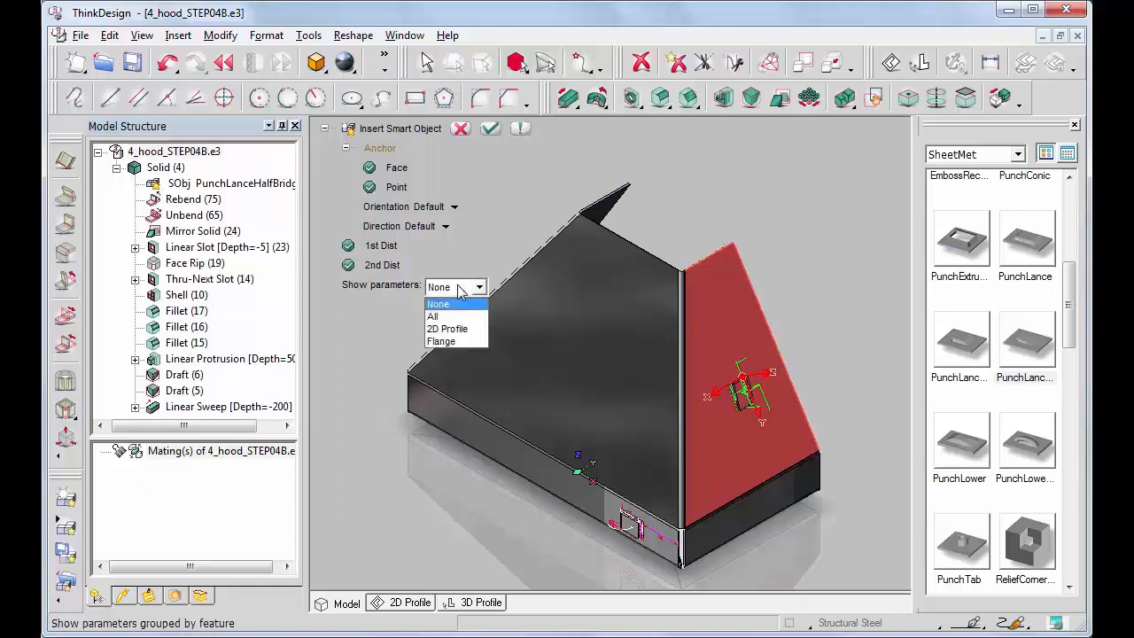
pyautogui.click(450, 329)
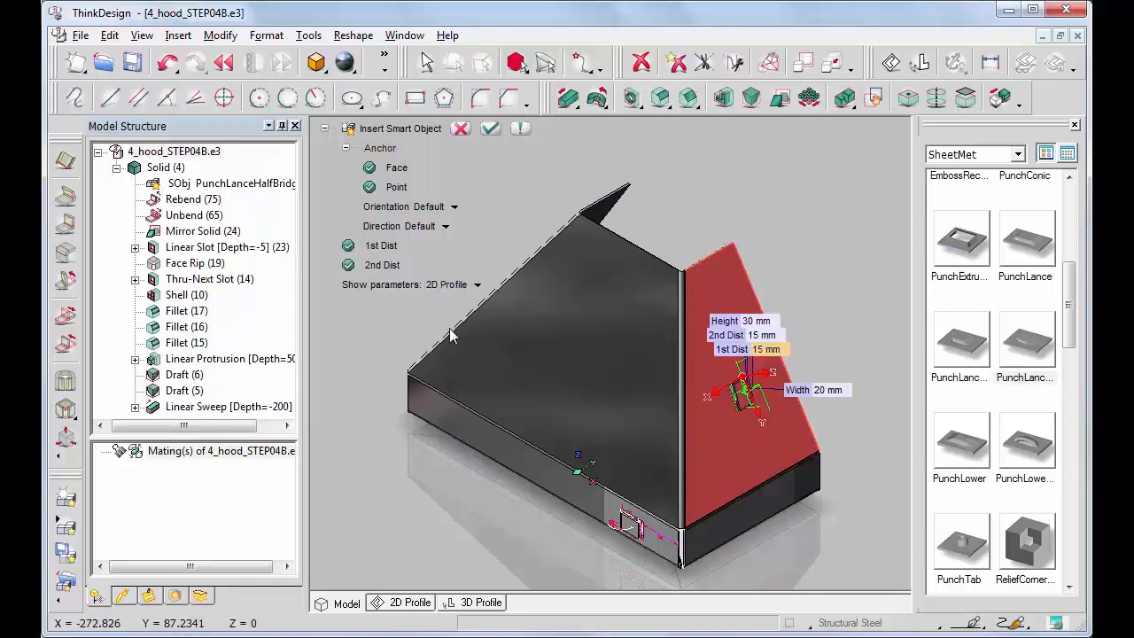
pyautogui.click(761, 350)
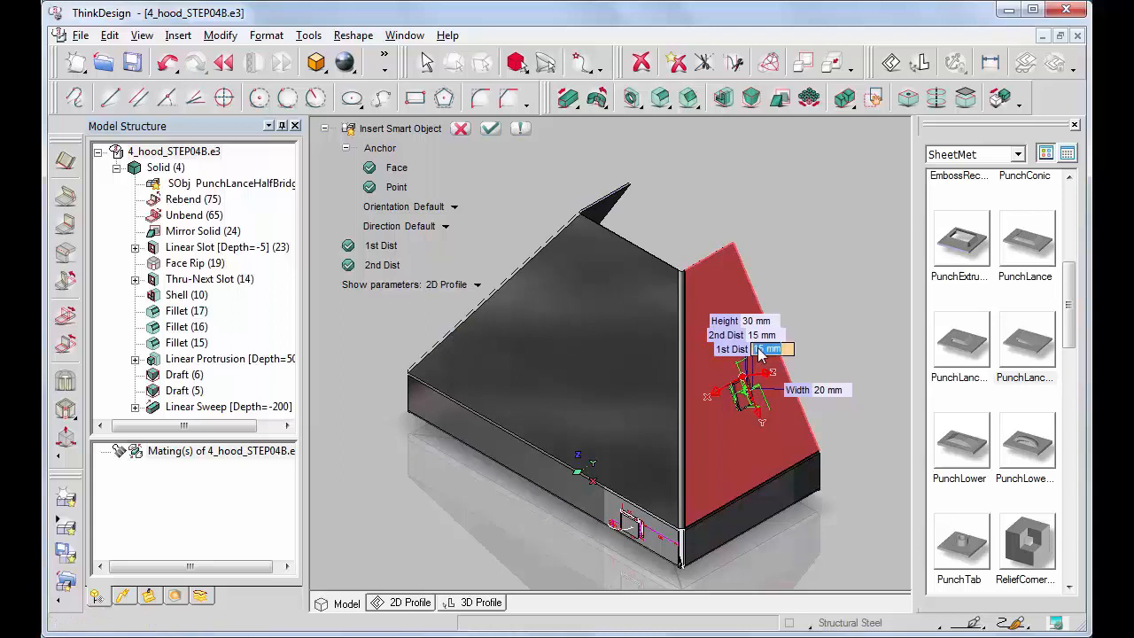
pyautogui.write('50')
pyautogui.press('Return')
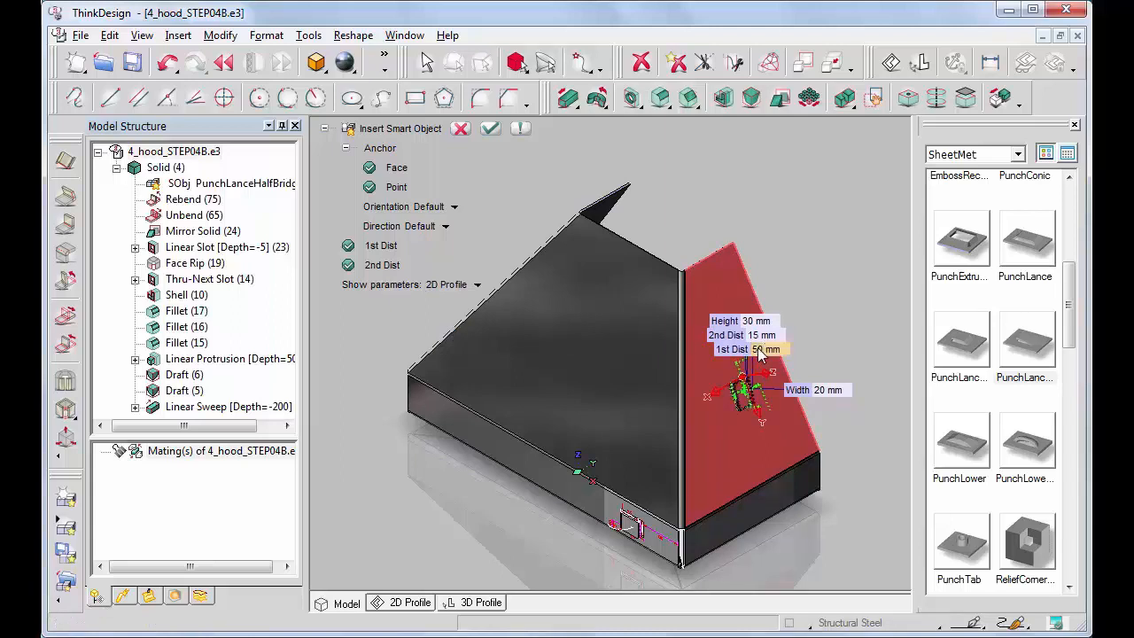
pyautogui.click(757, 337)
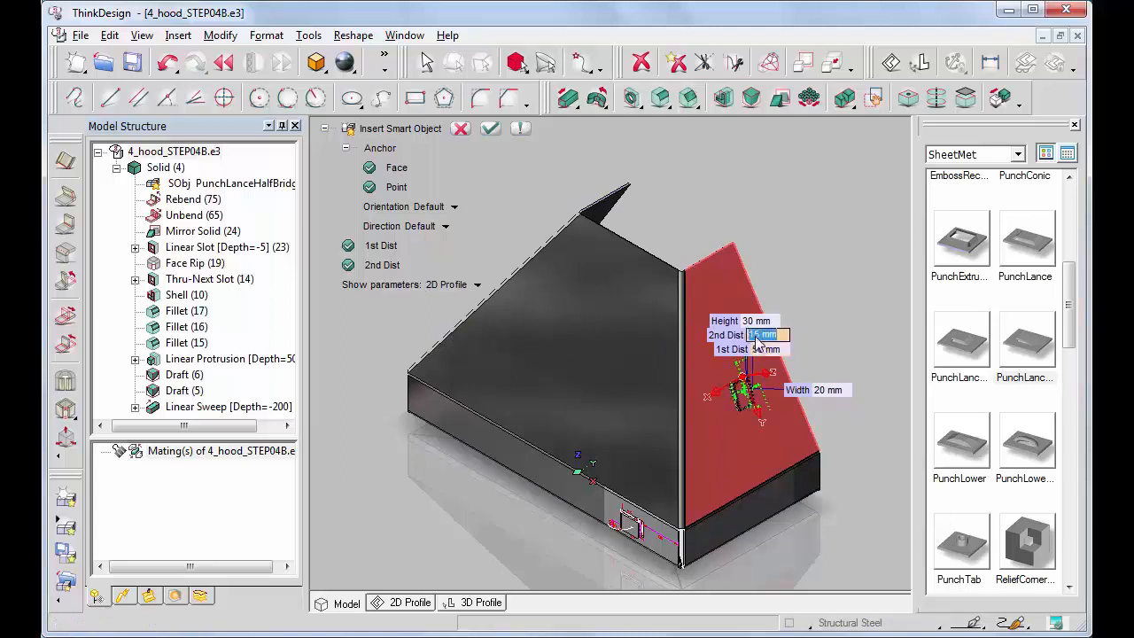
pyautogui.write('150')
pyautogui.press('Return')
# Show the side punch's Flange parameters, set Inner Radius to 1 mm and Length to 20 mm, and complete the insertion
pyautogui.click(478, 287)
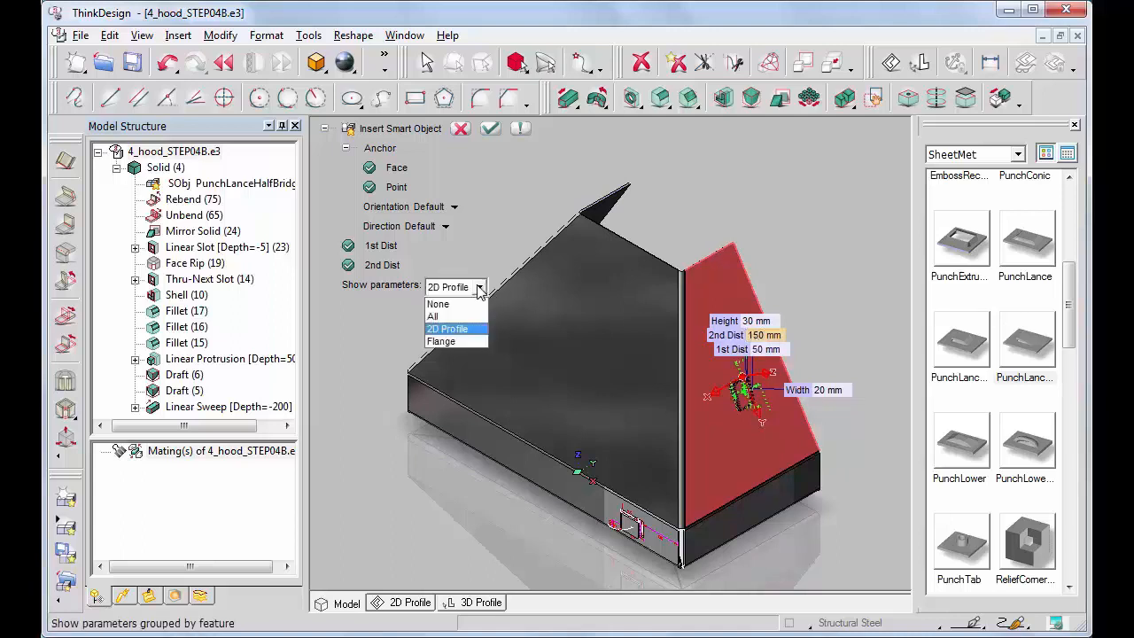
pyautogui.click(444, 341)
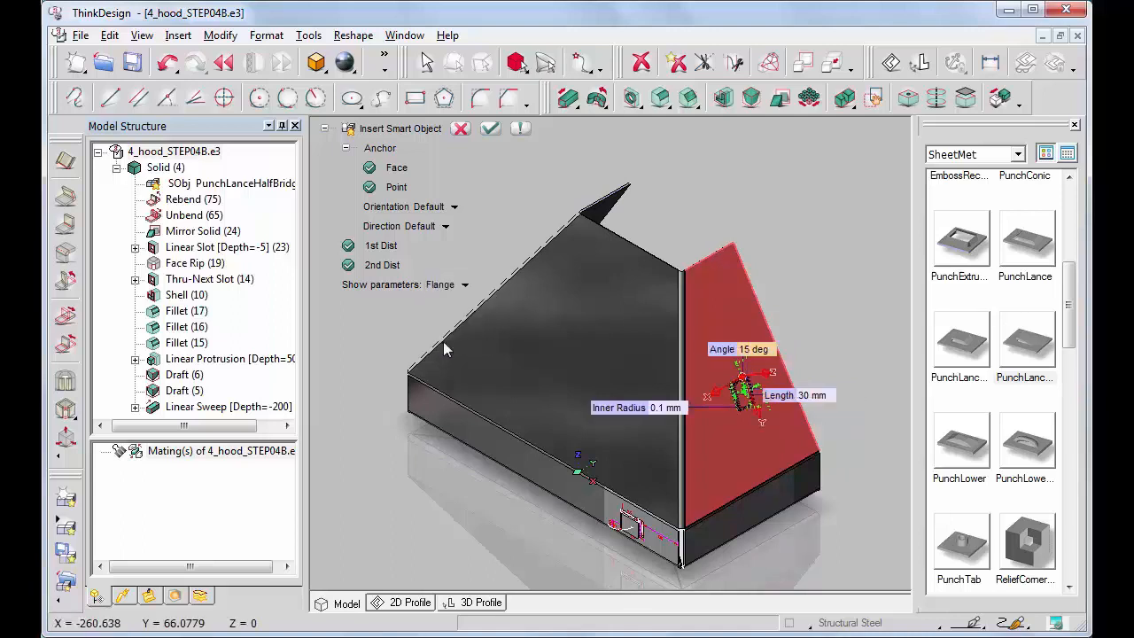
pyautogui.click(657, 406)
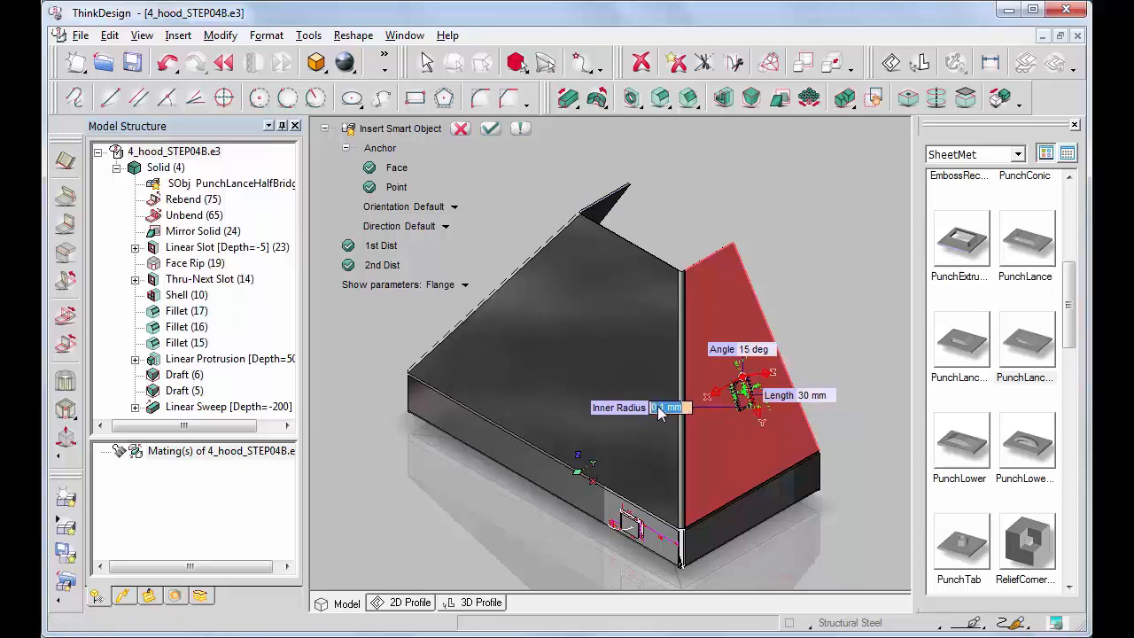
pyautogui.write('1')
pyautogui.press('Return')
pyautogui.click(803, 396)
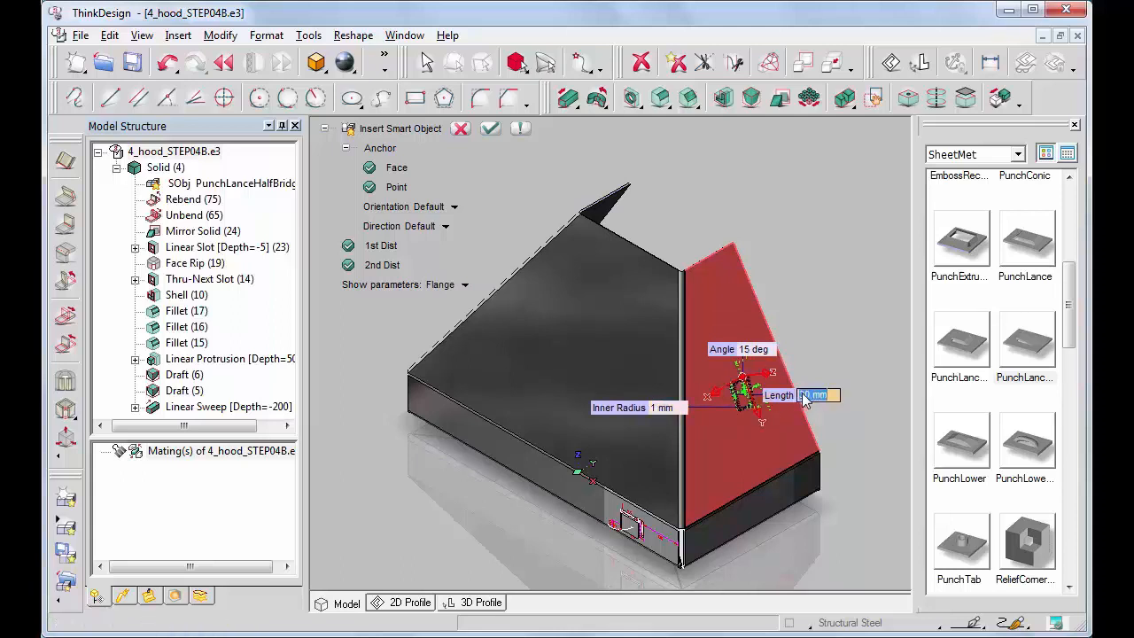
pyautogui.write('20')
pyautogui.press('Return')
pyautogui.click(490, 129)
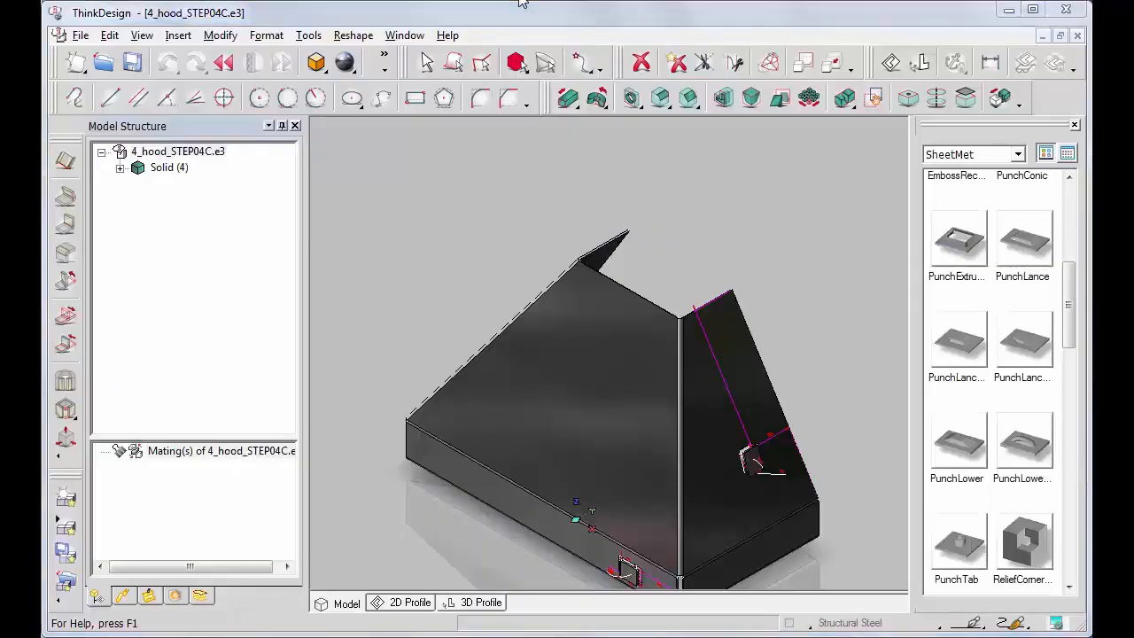
# Unbend the hood with Global type, using the front base flange face as the fixed face, and inspect the flattened flange punch
pyautogui.click(66, 317)
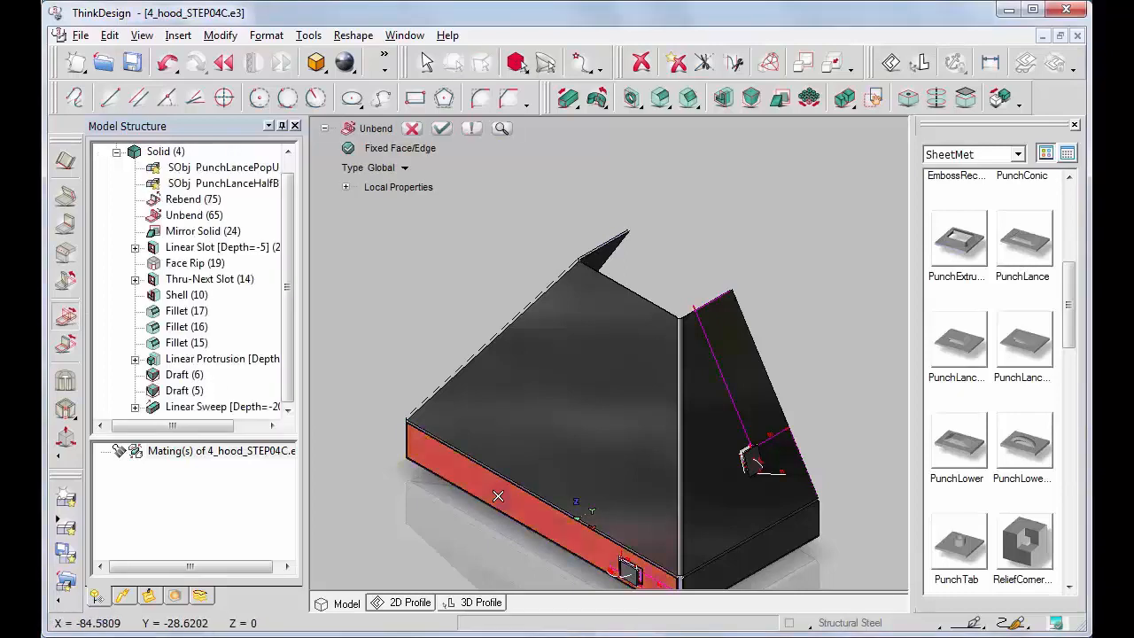
pyautogui.click(441, 129)
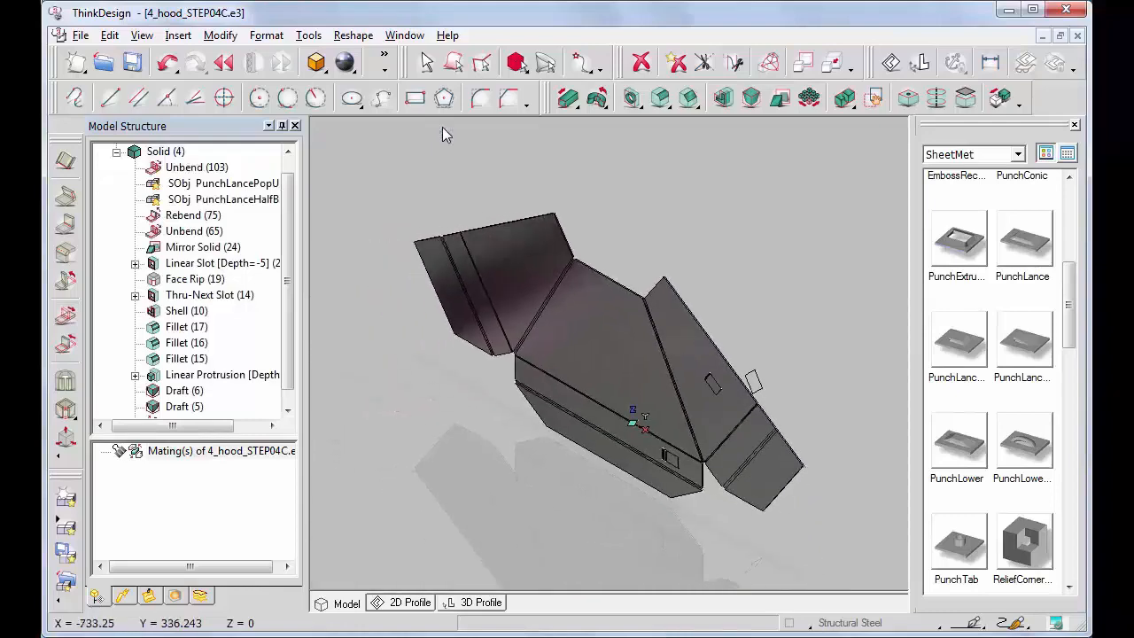
pyautogui.click(579, 401)
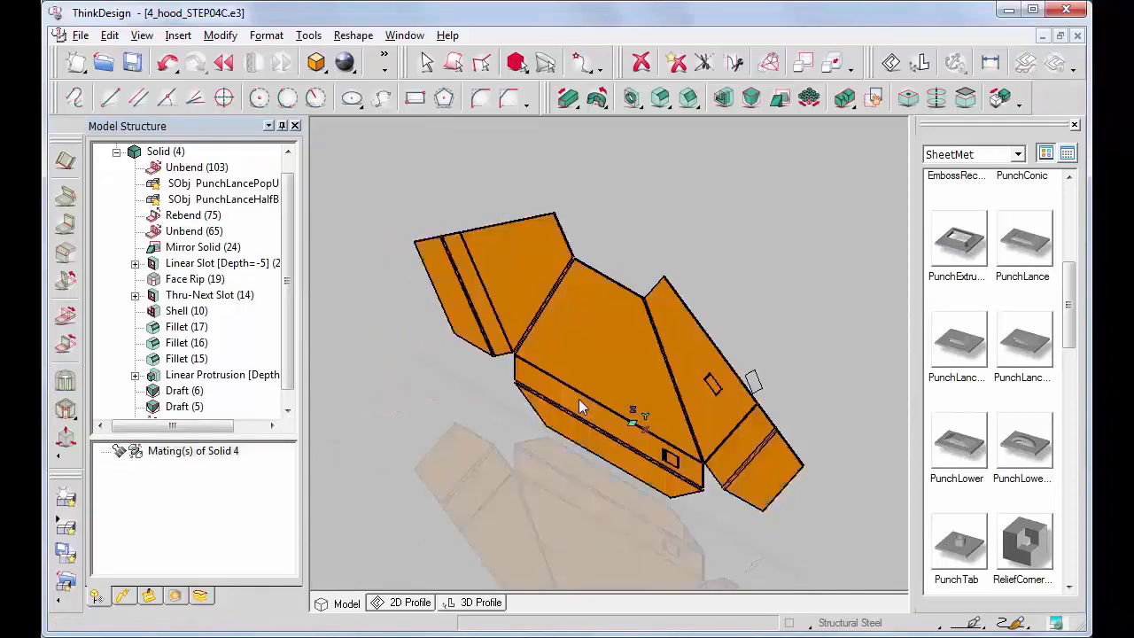
pyautogui.hotkey('ctrl', 'w')
pyautogui.click(669, 457)
pyautogui.click(677, 467)
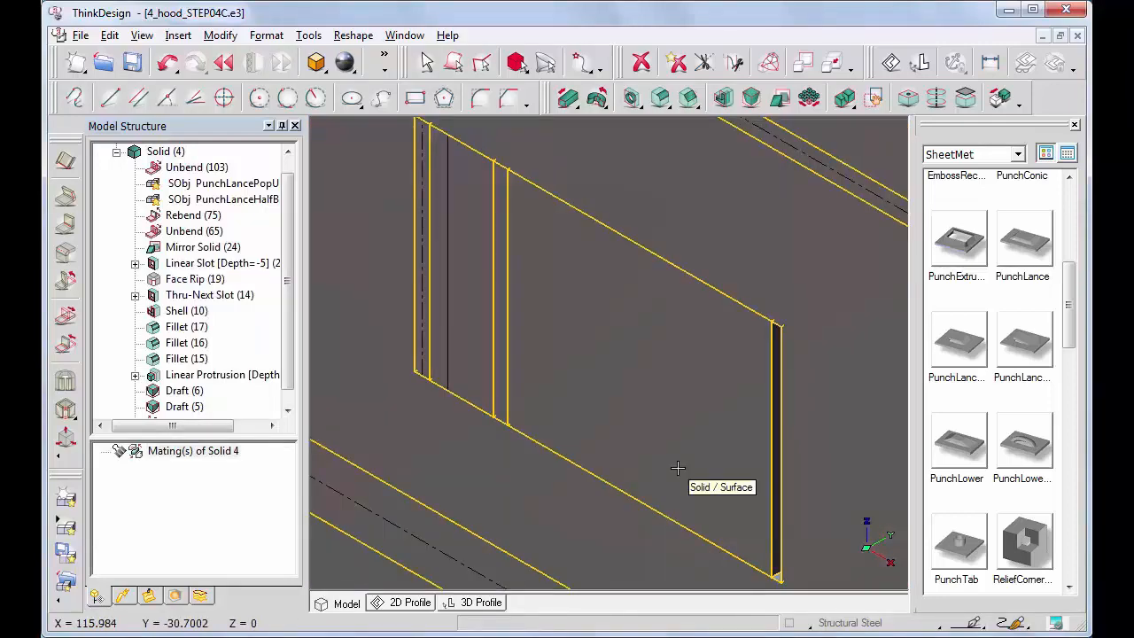
pyautogui.scroll(-5, 677, 467)
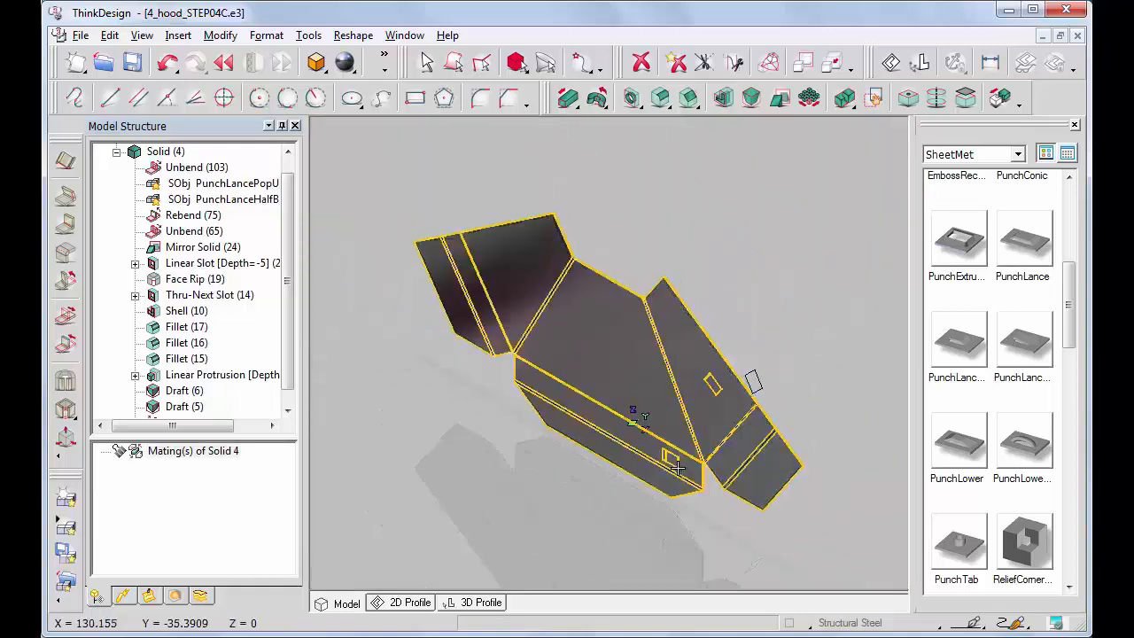
# Rebend the flattened hood with Global type, keeping the front base flange face fixed
pyautogui.click(68, 348)
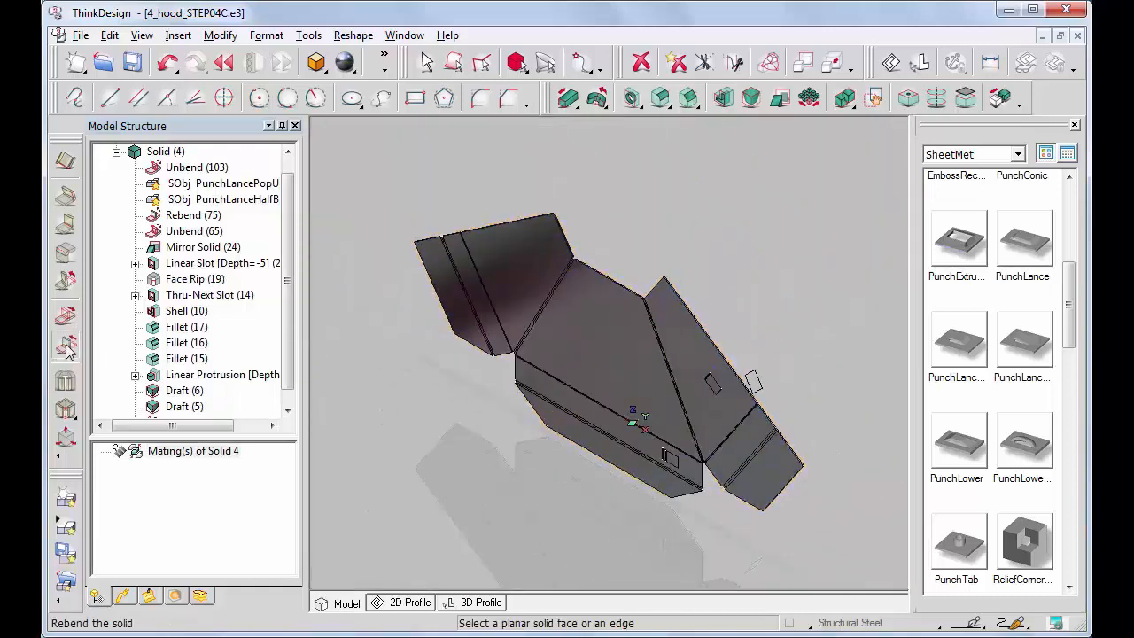
pyautogui.click(571, 392)
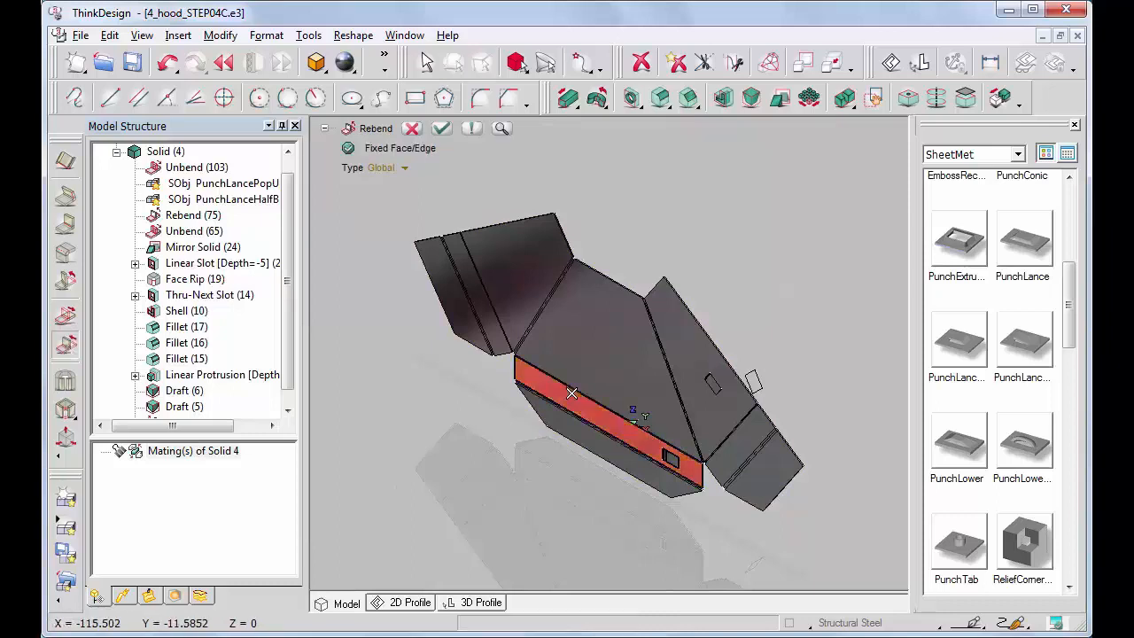
pyautogui.click(441, 128)
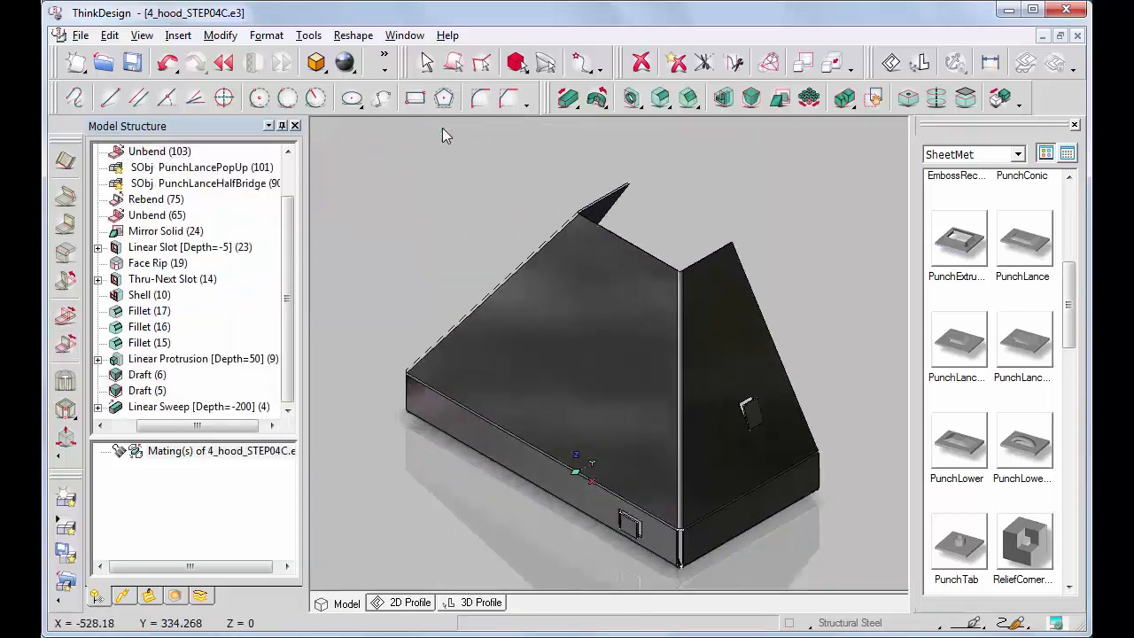